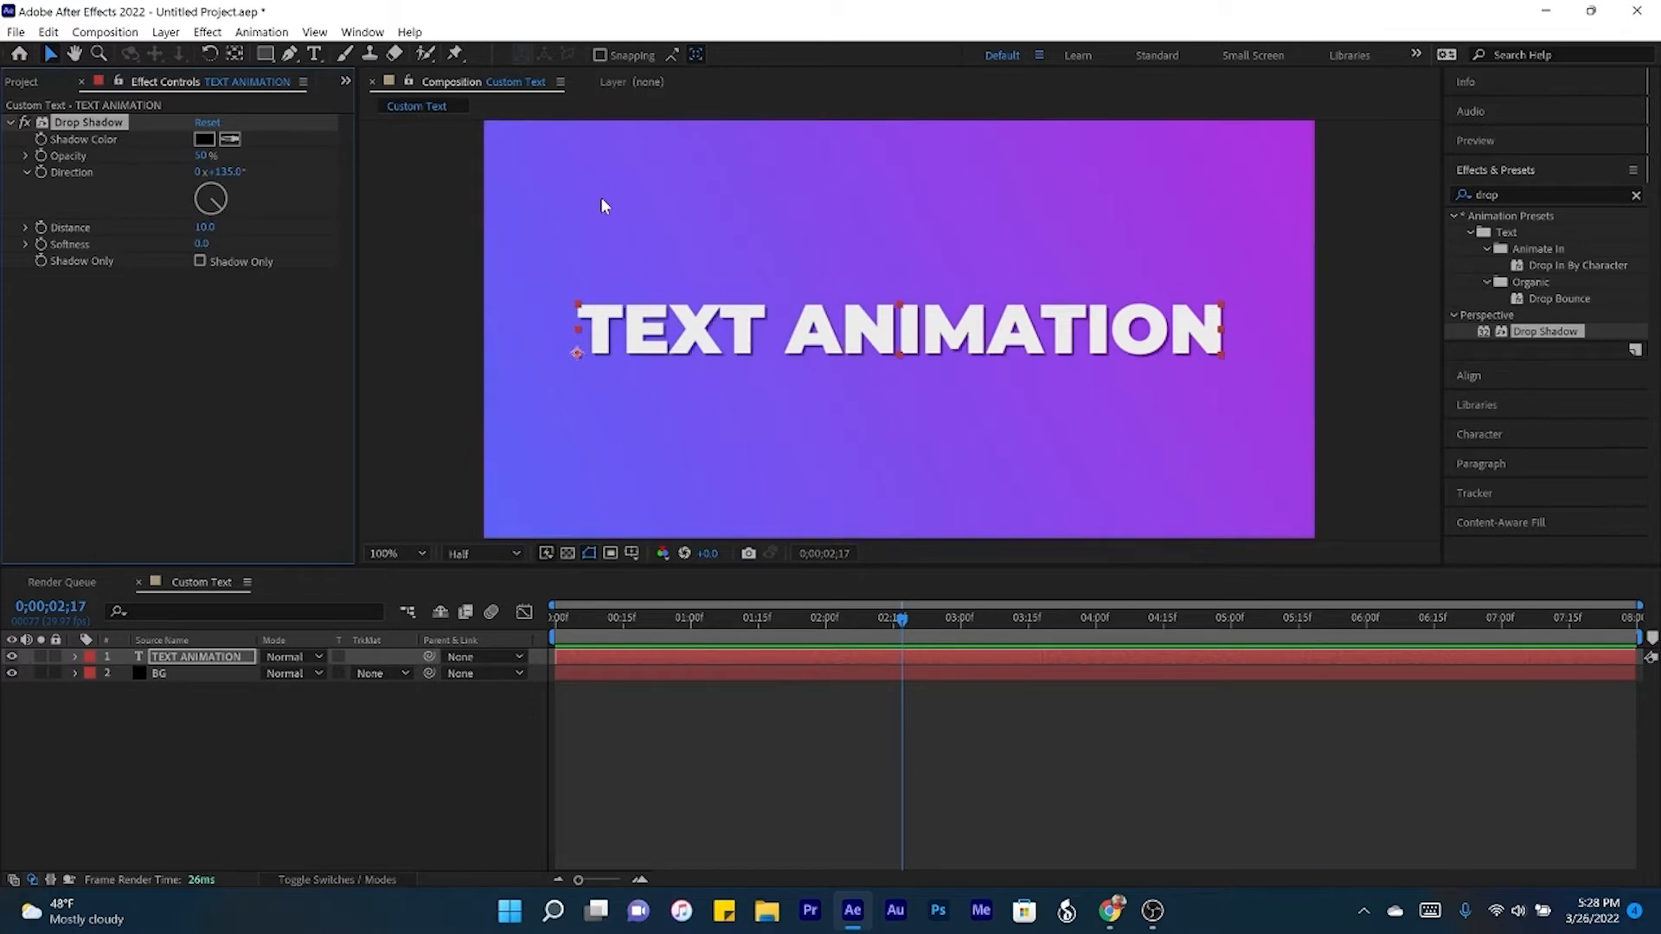
- Set the softness of the text layer's Drop Shadow to 15
left_click(202, 244)
type("15")
left_click(138, 720)
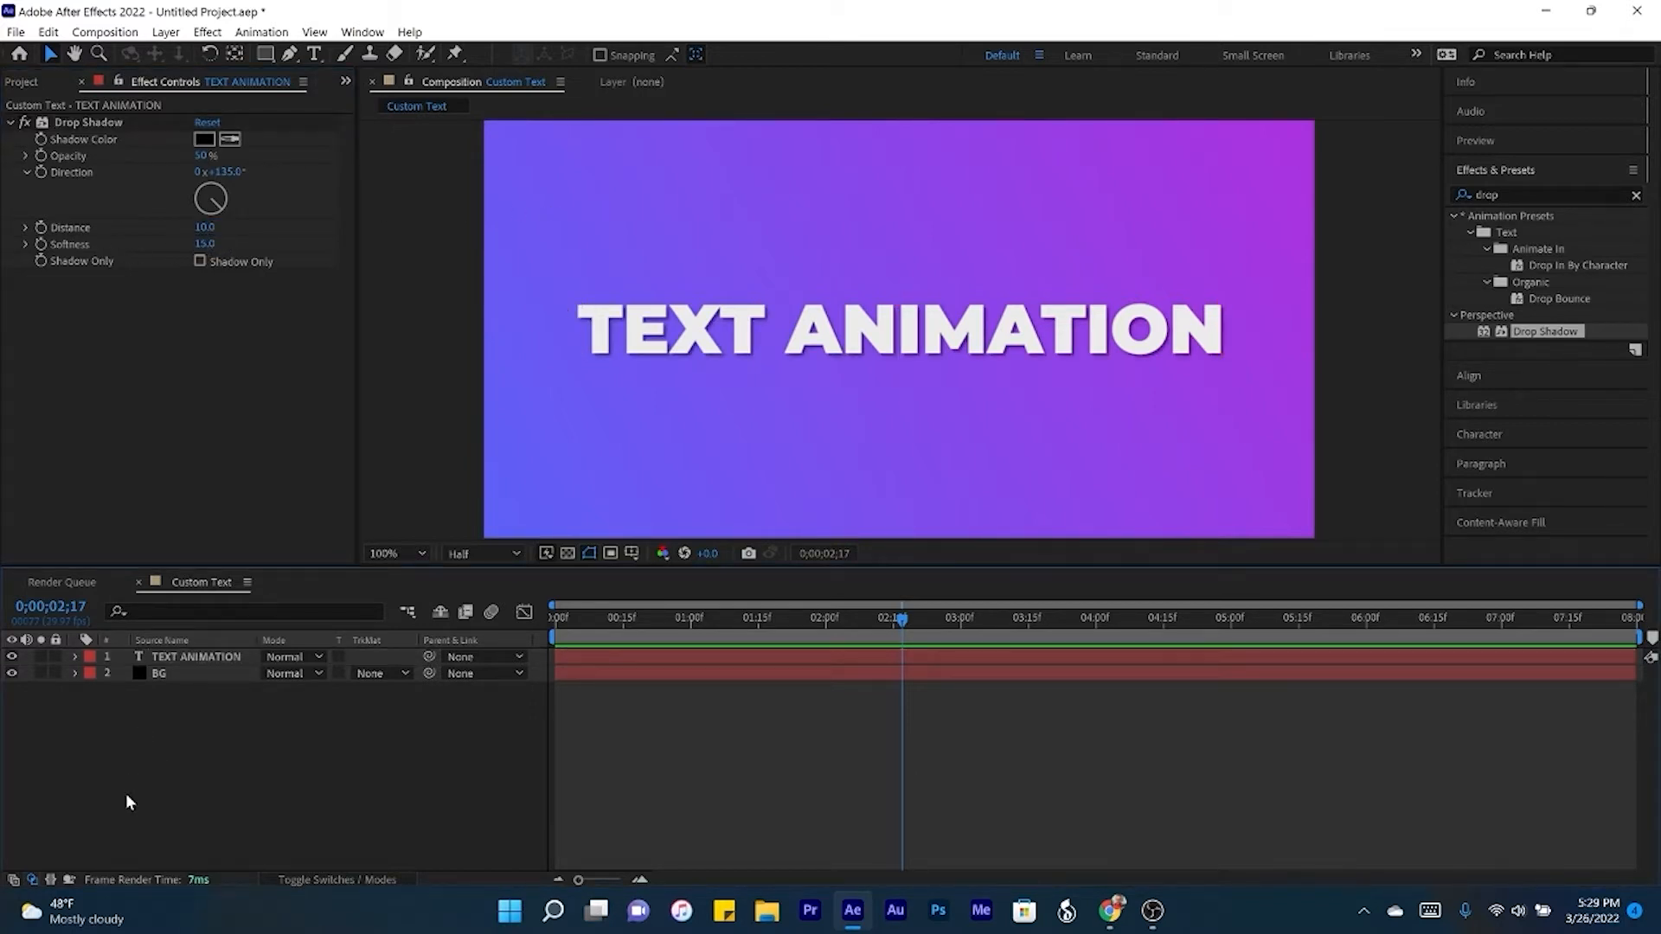
- Add a Scale text animator to the TEXT ANIMATION layer and expand its range selector
left_click(77, 657)
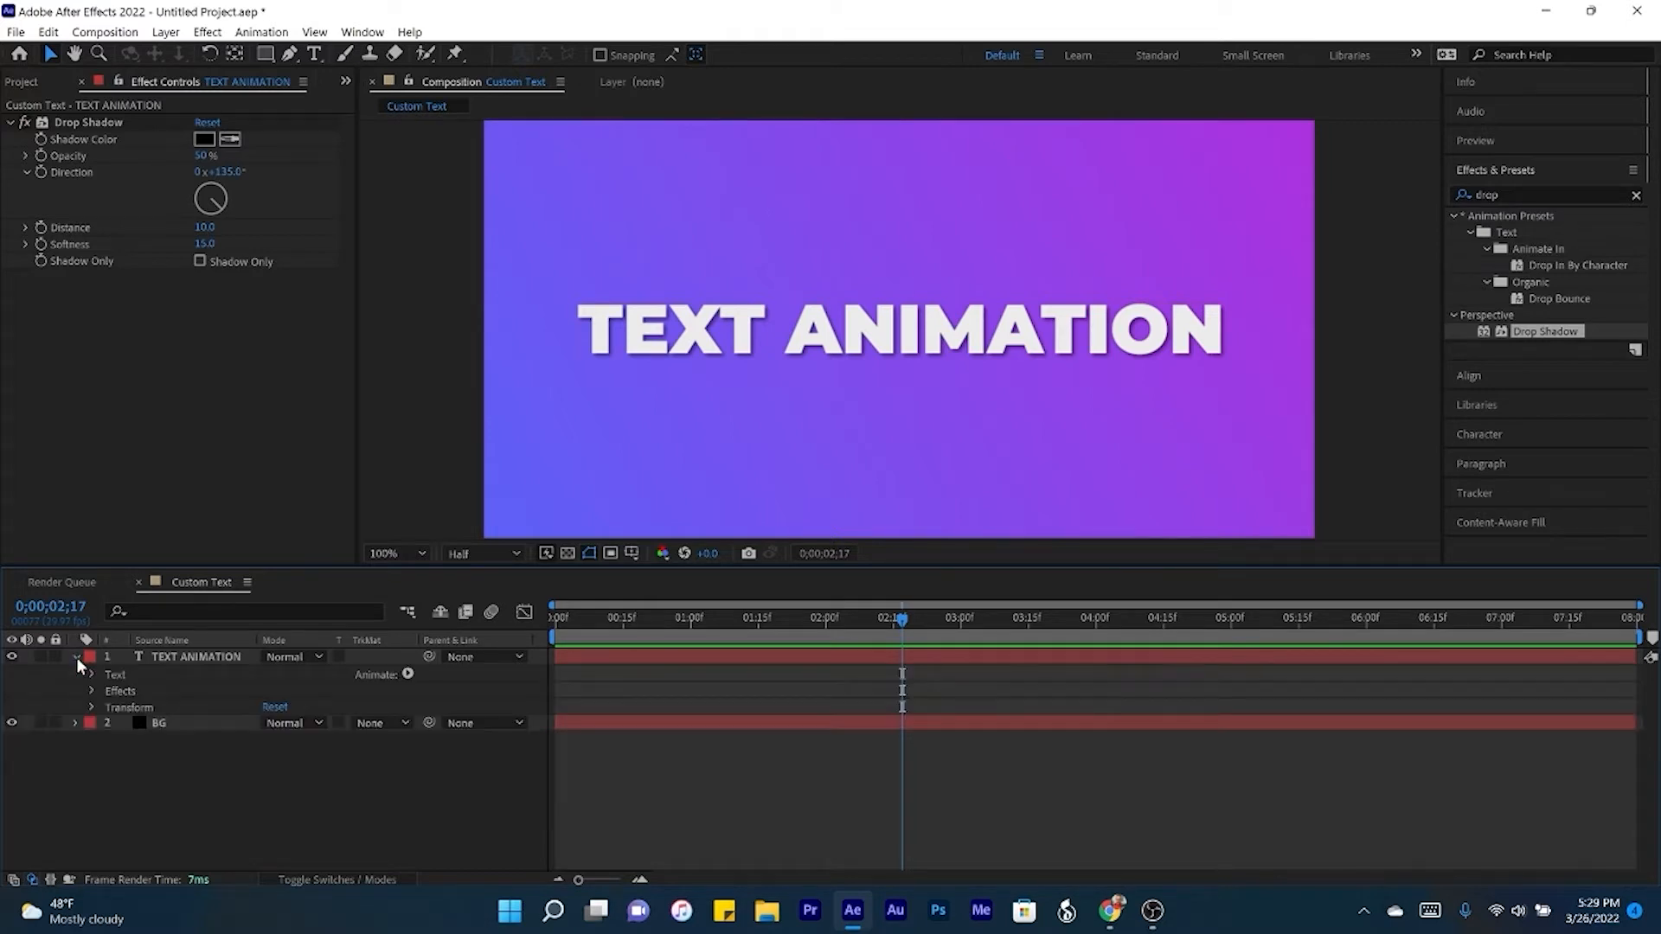
left_click(408, 675)
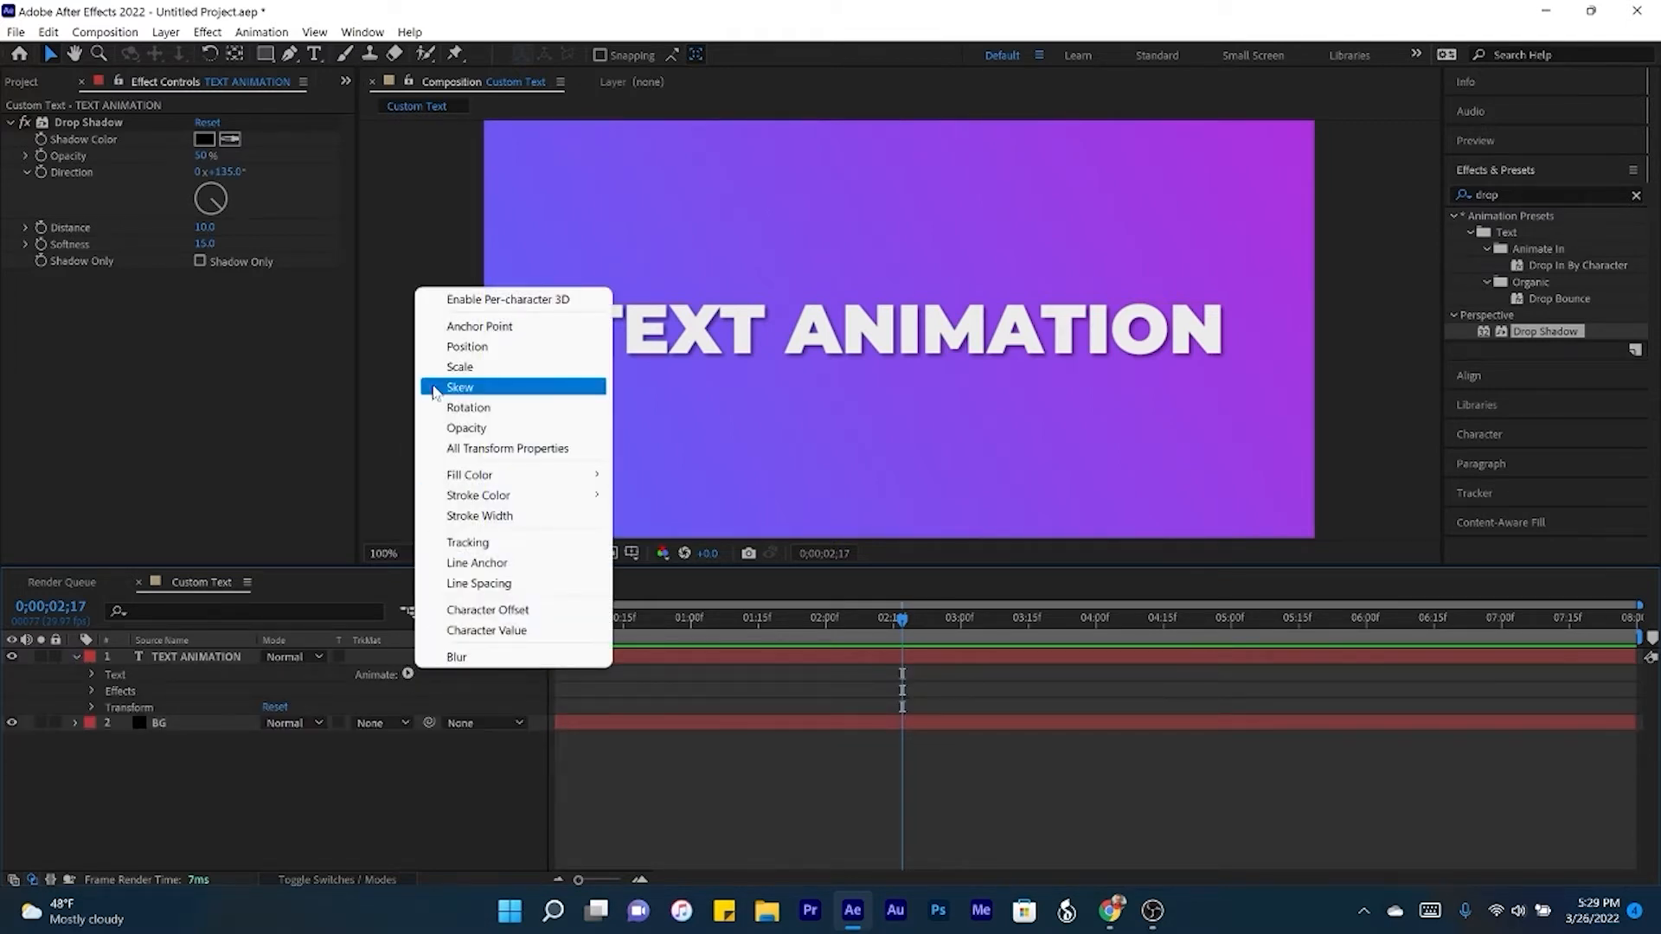
left_click(459, 367)
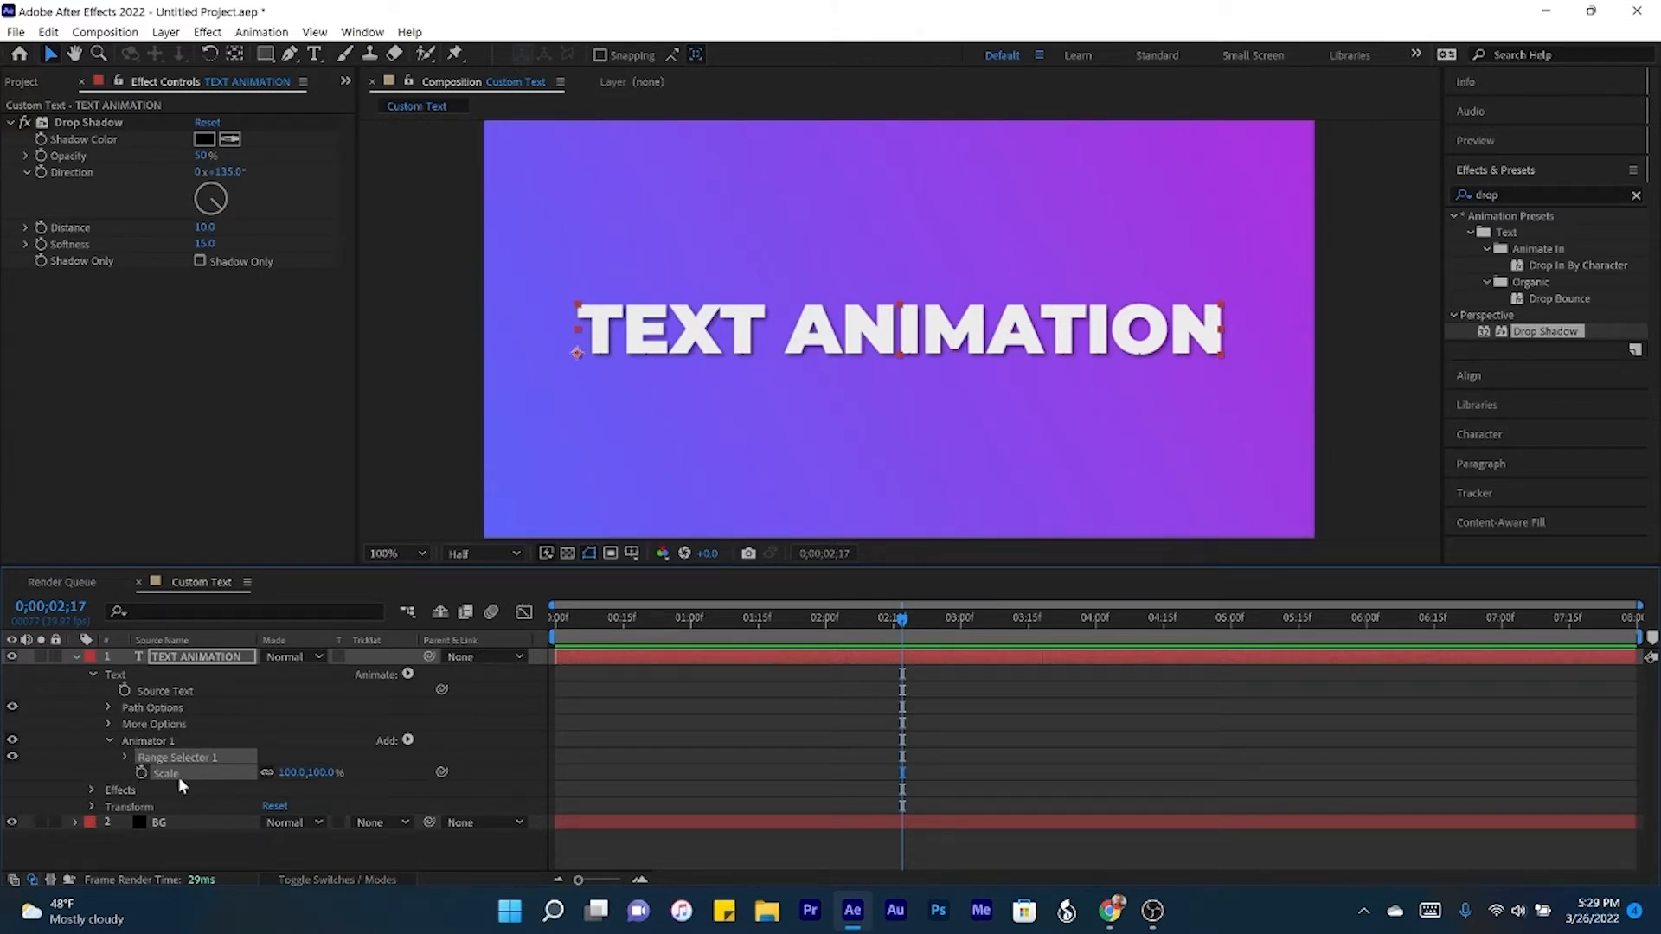
left_click(124, 758)
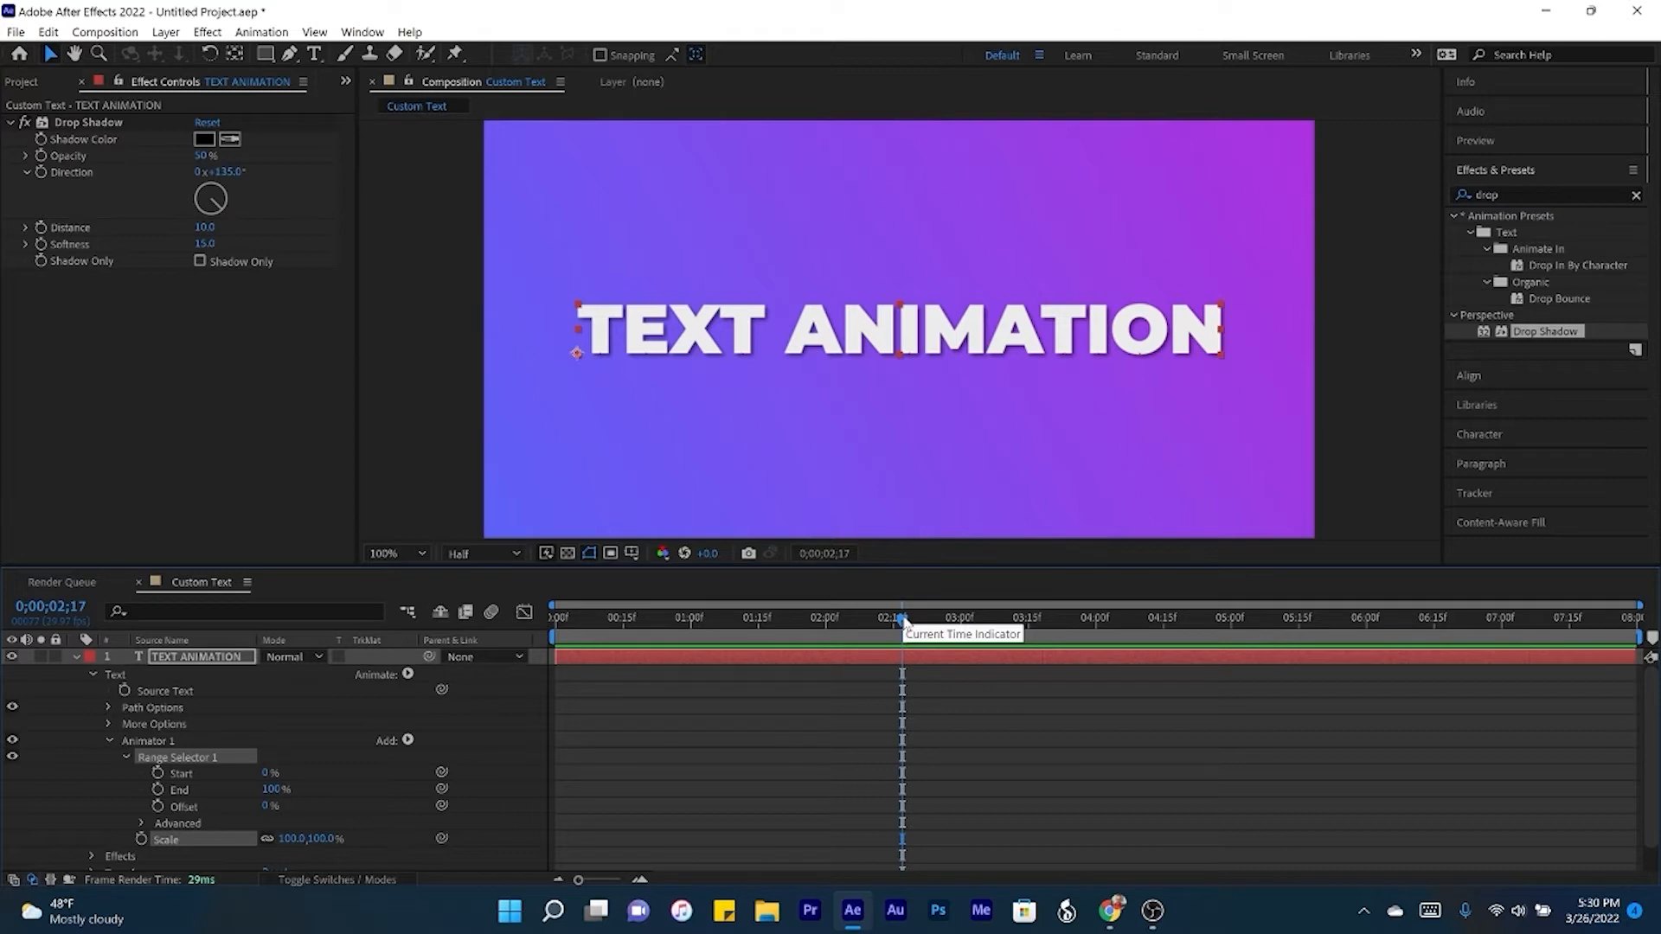
- Go to the start of the composition and set the text animator's Scale to 0%
key("Home")
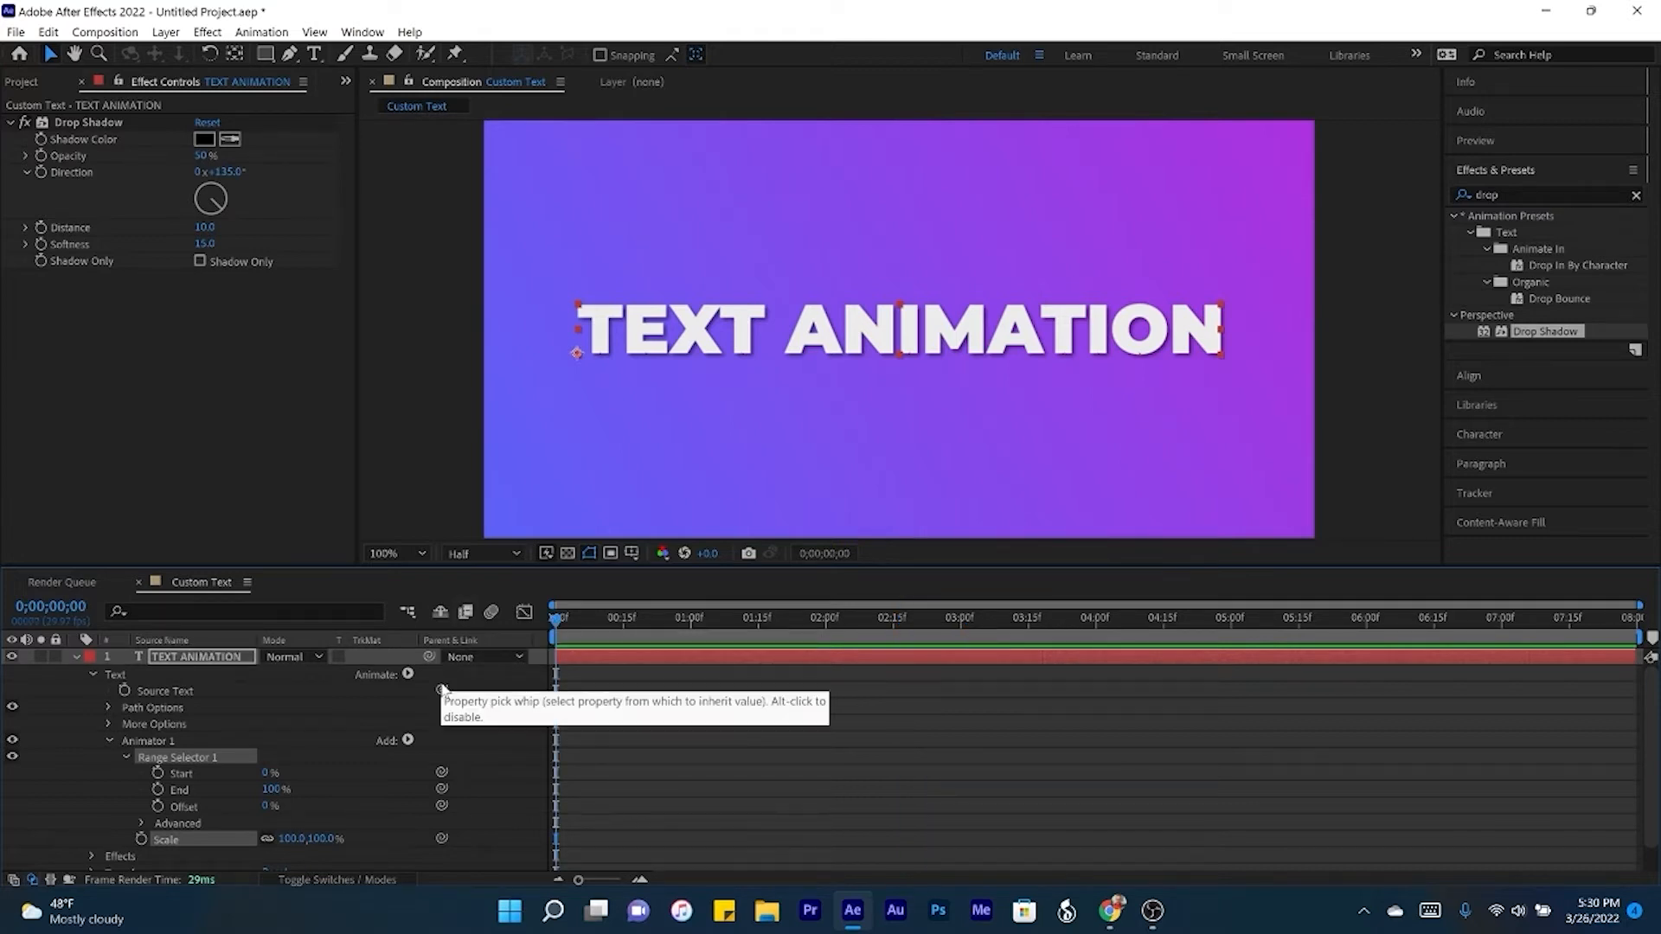
left_click(291, 838)
type("0")
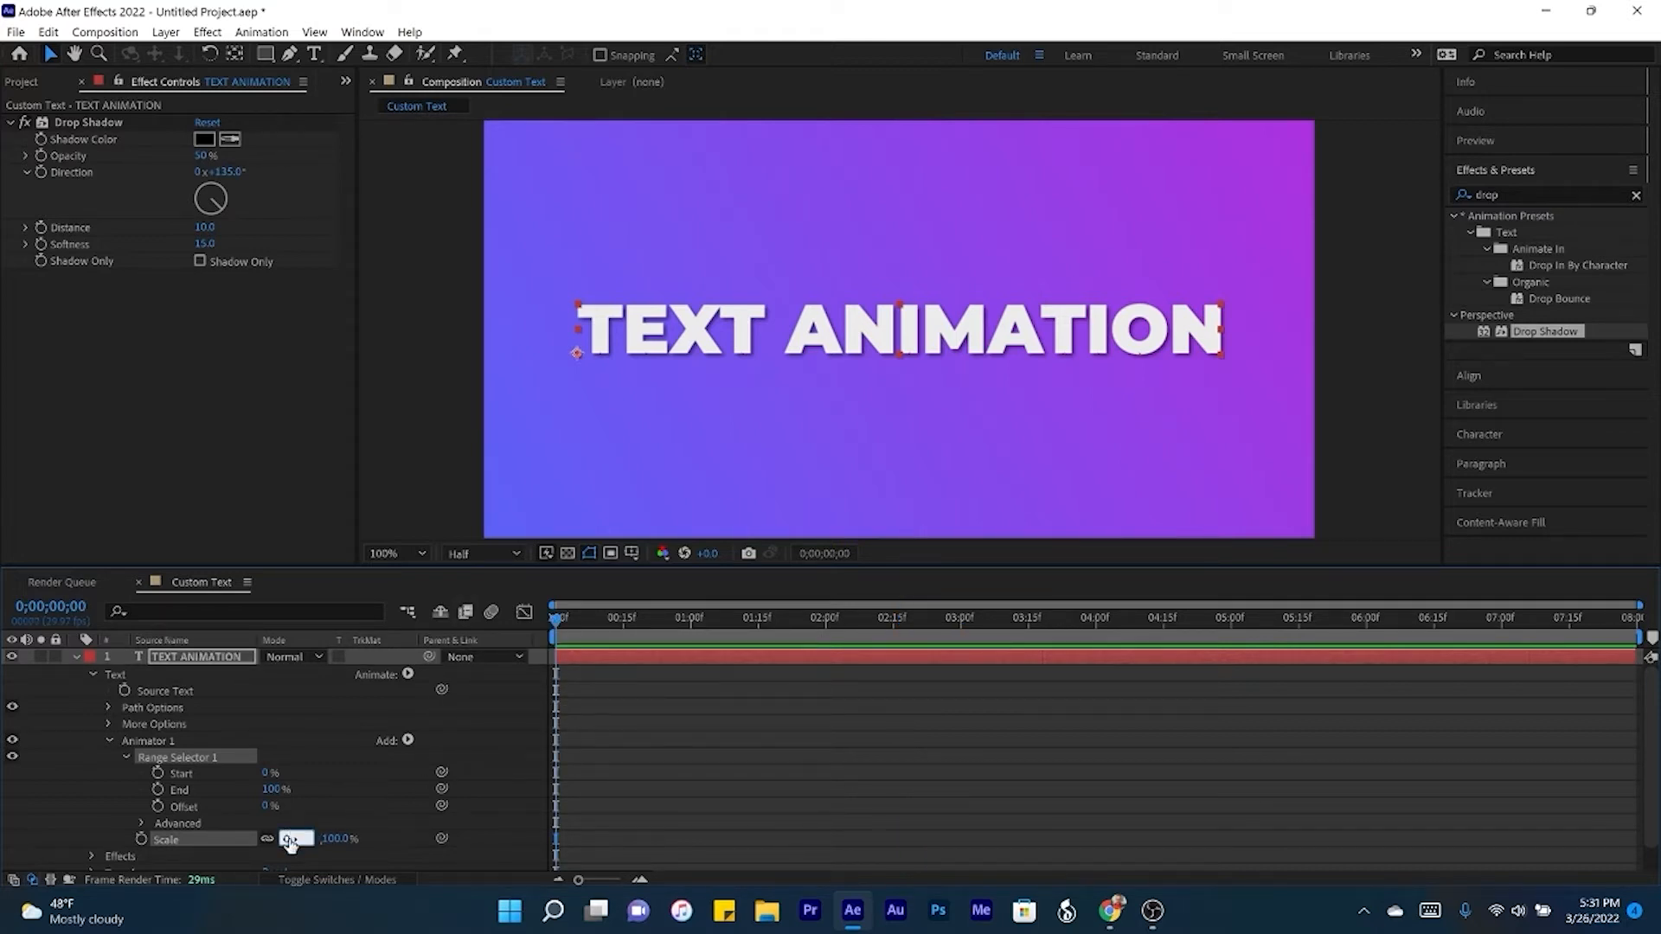
key("Return")
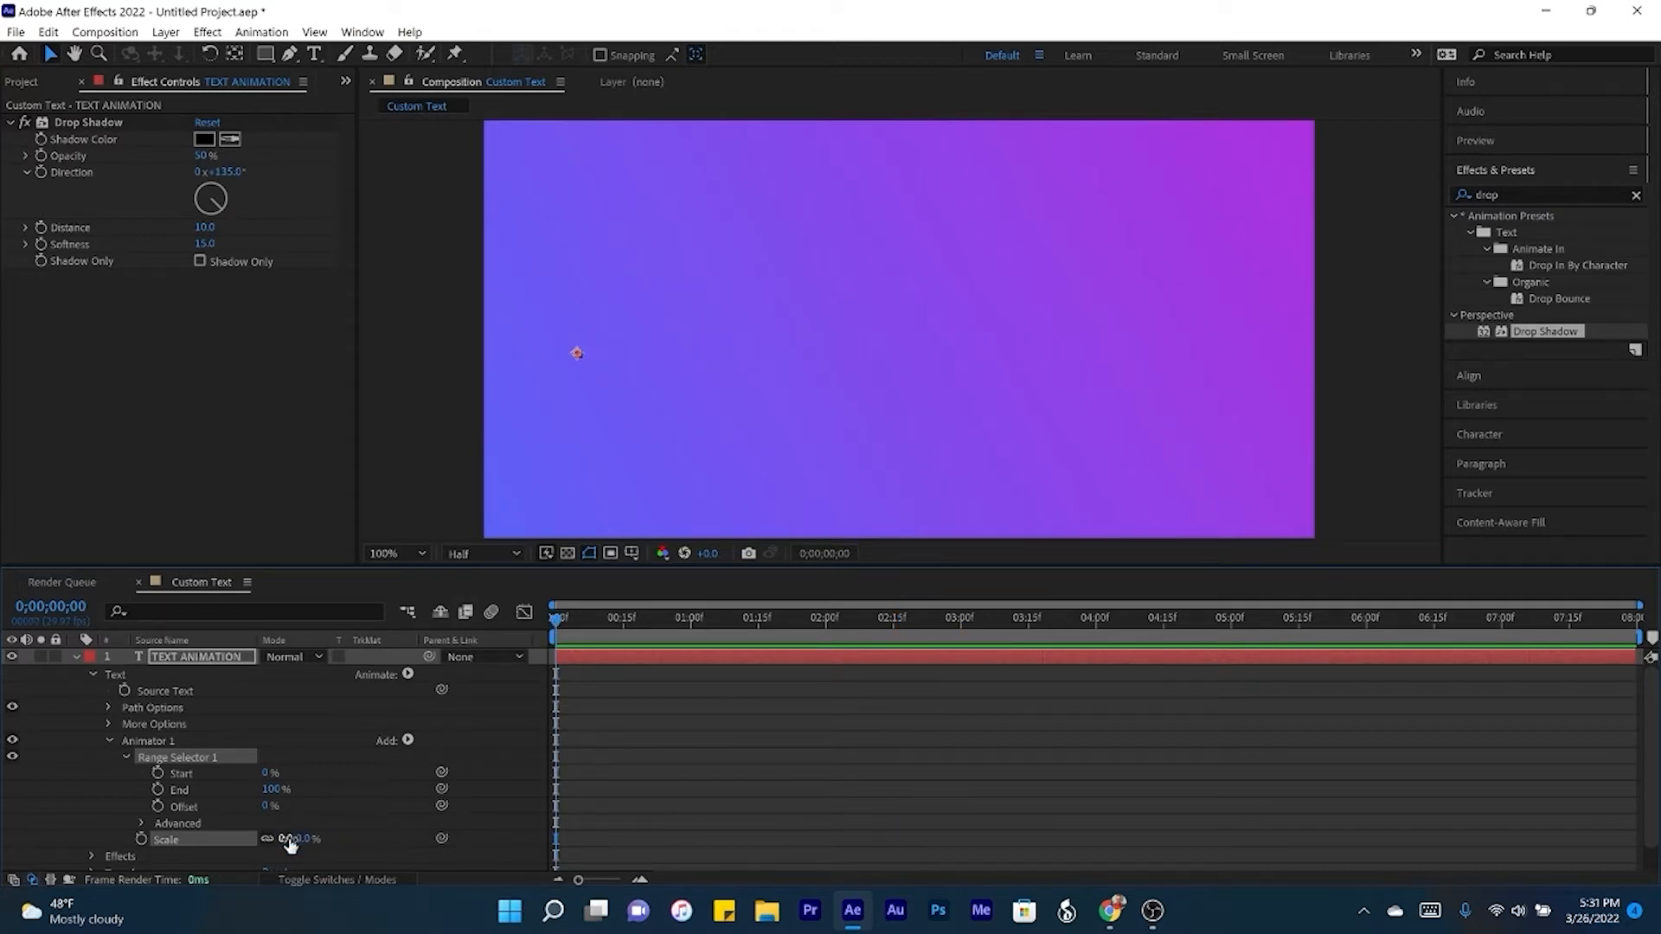
- Keyframe the range selector's Offset at 0% at the start and 100% at 2 seconds
left_click(158, 806)
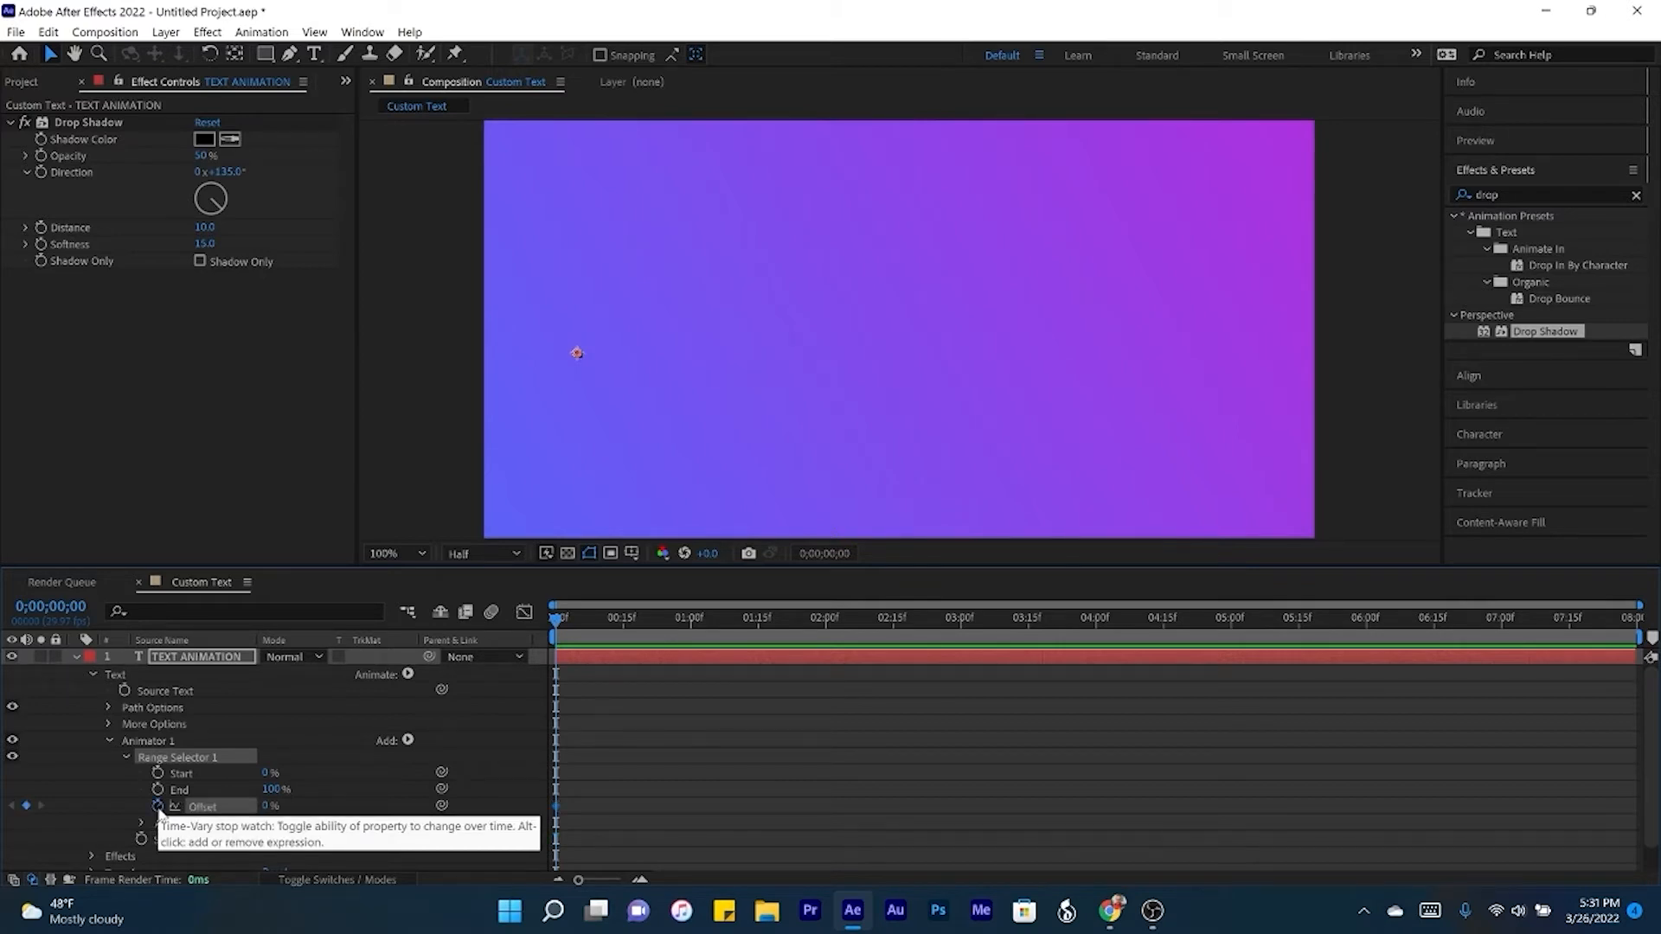
left_click(826, 631)
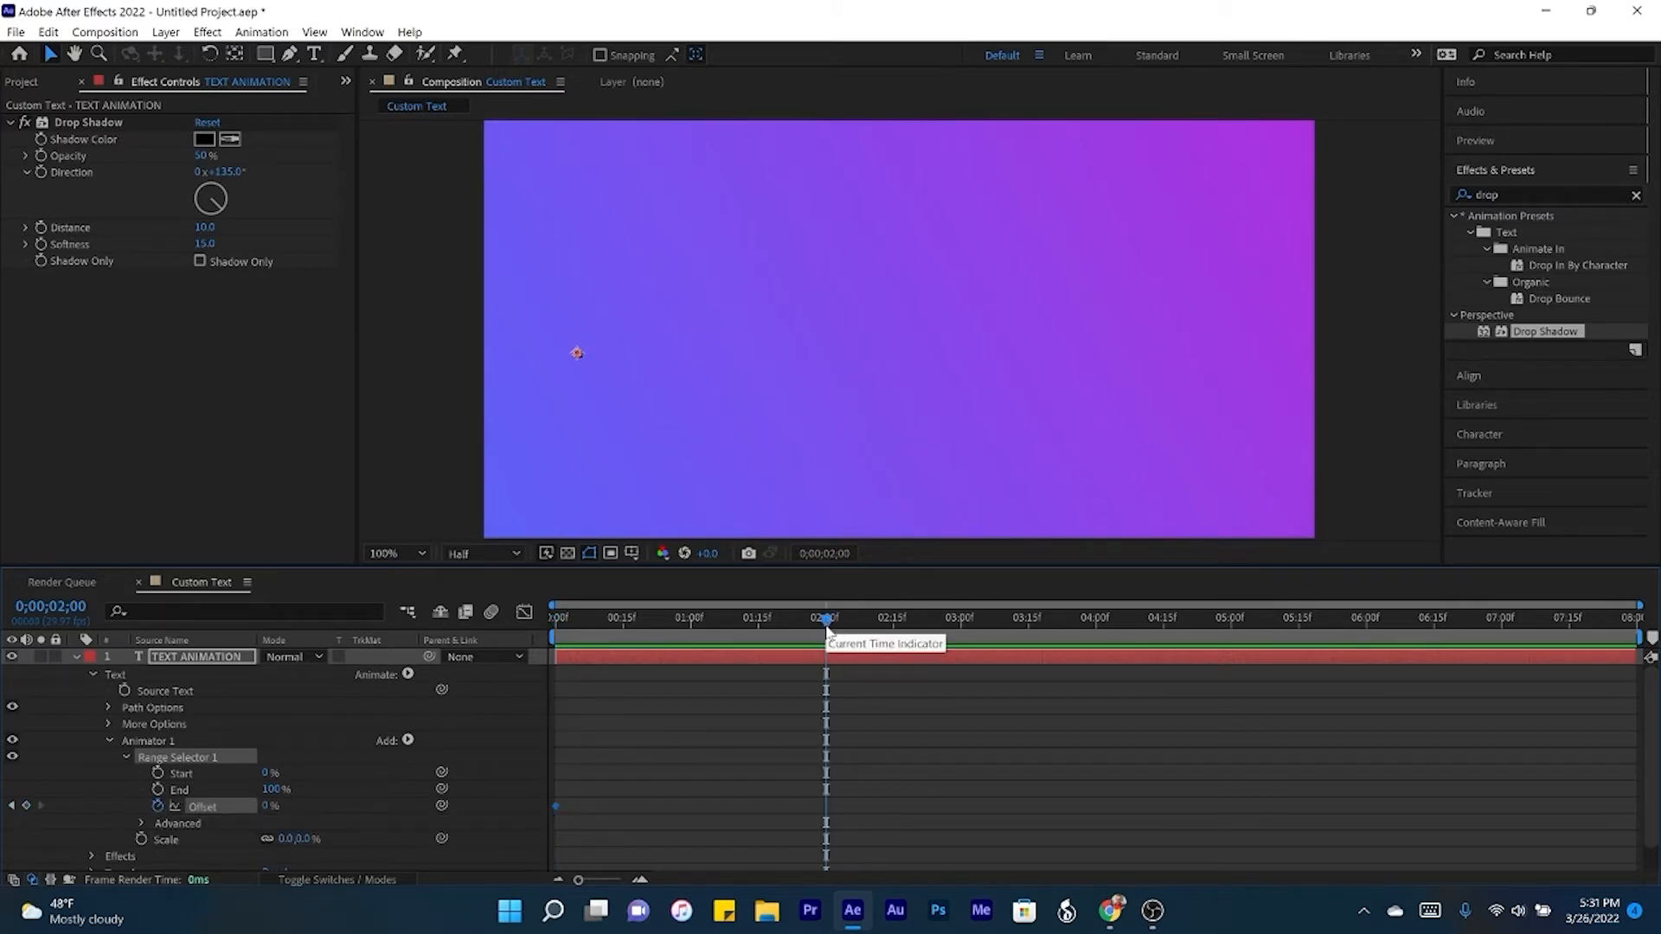
left_click(26, 806)
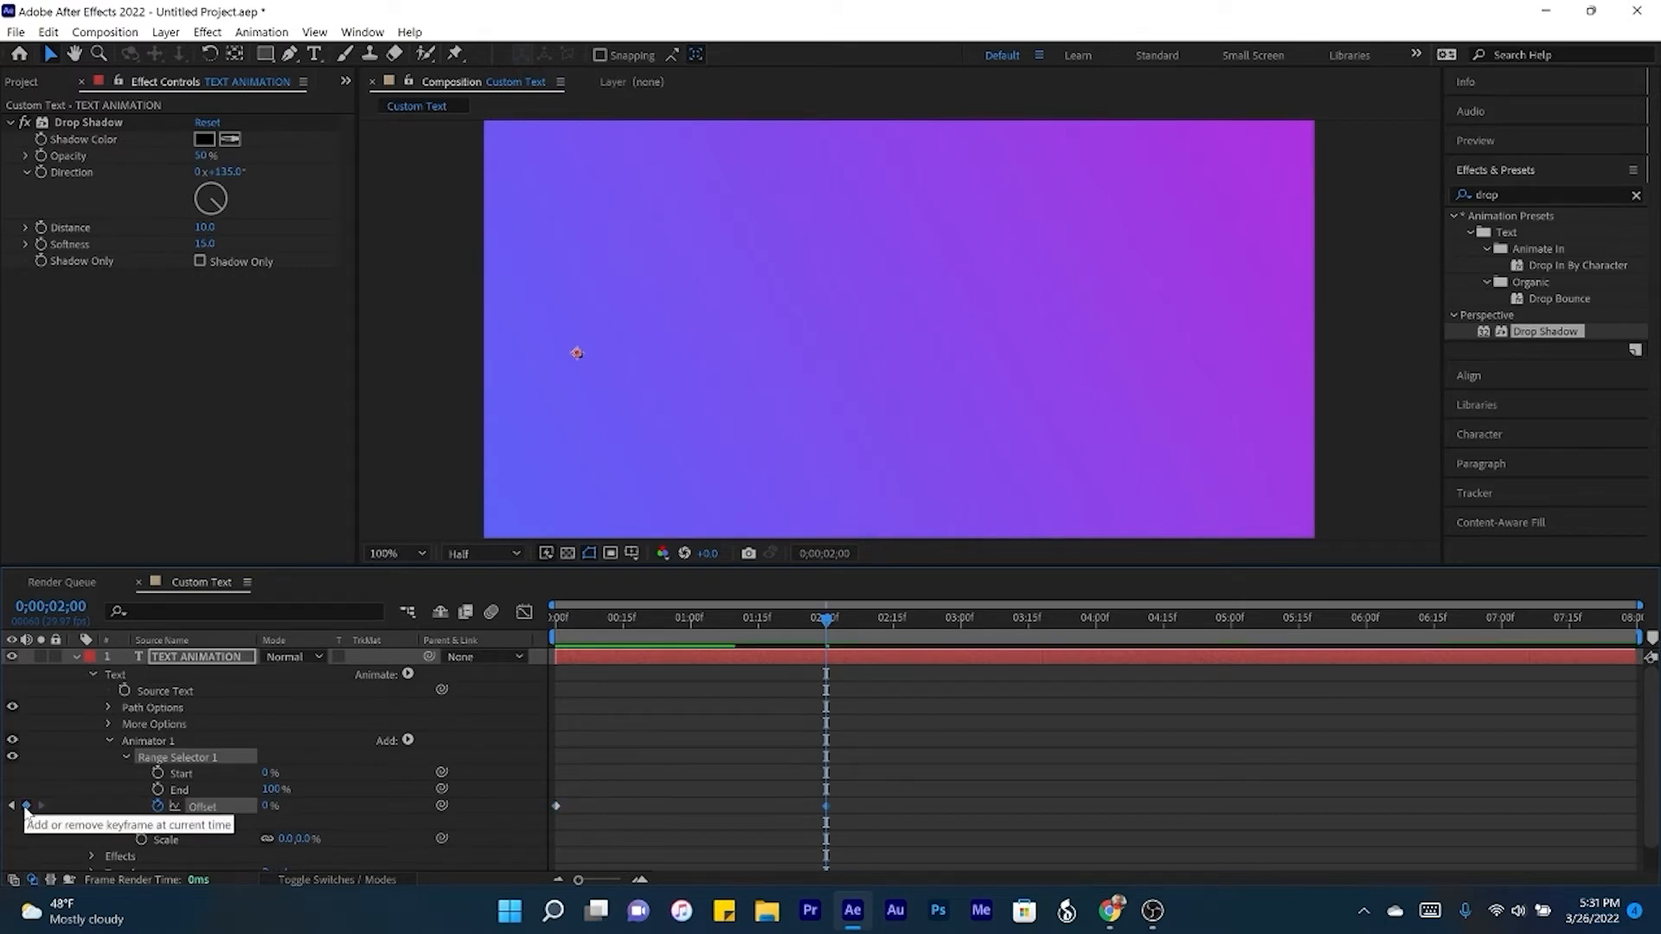
left_click(269, 806)
type("100")
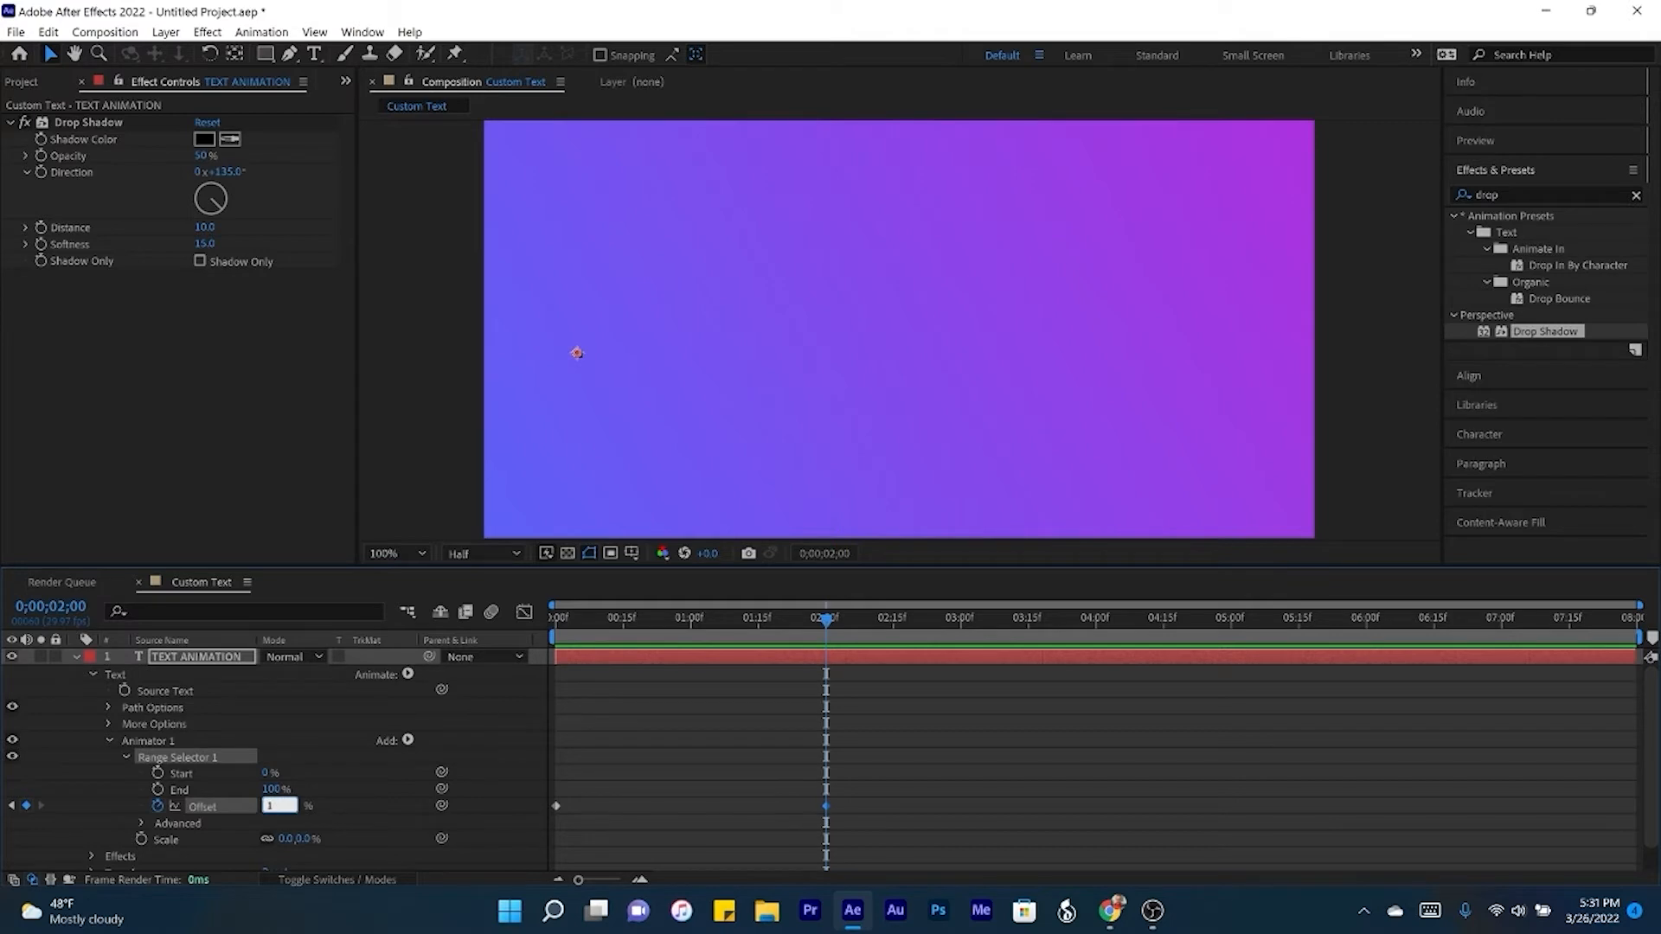
key("Return")
- Play the text animation from the start and scrub through its opening frames to examine how the letters scale
left_click_drag(579, 619, 532, 621)
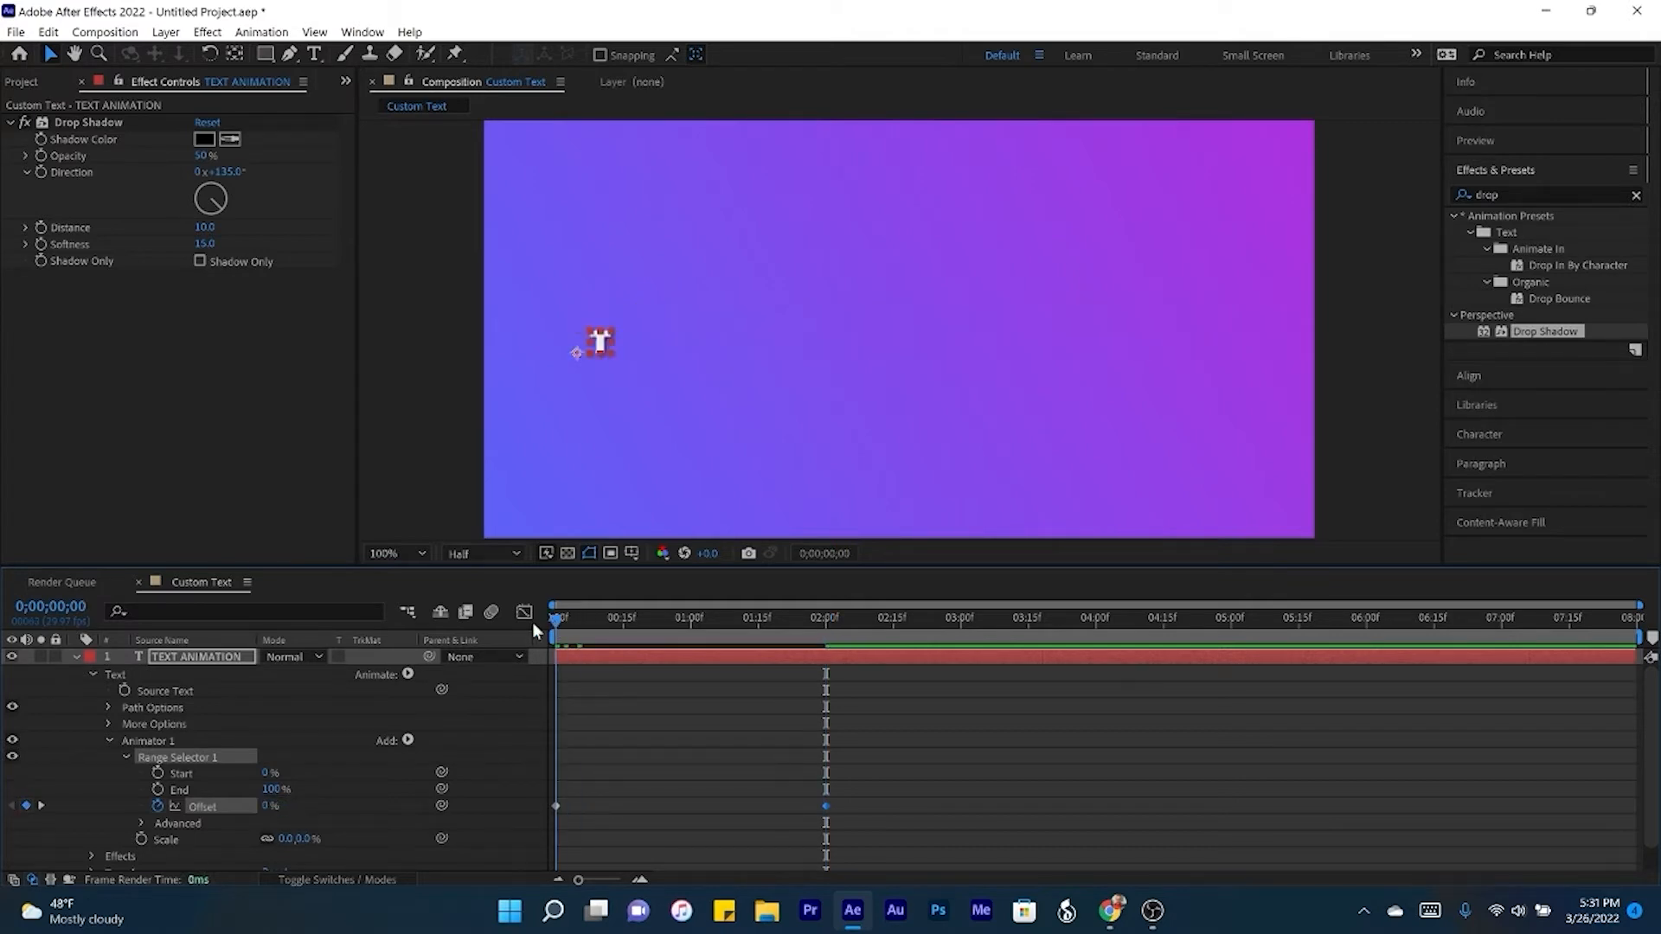
key("space")
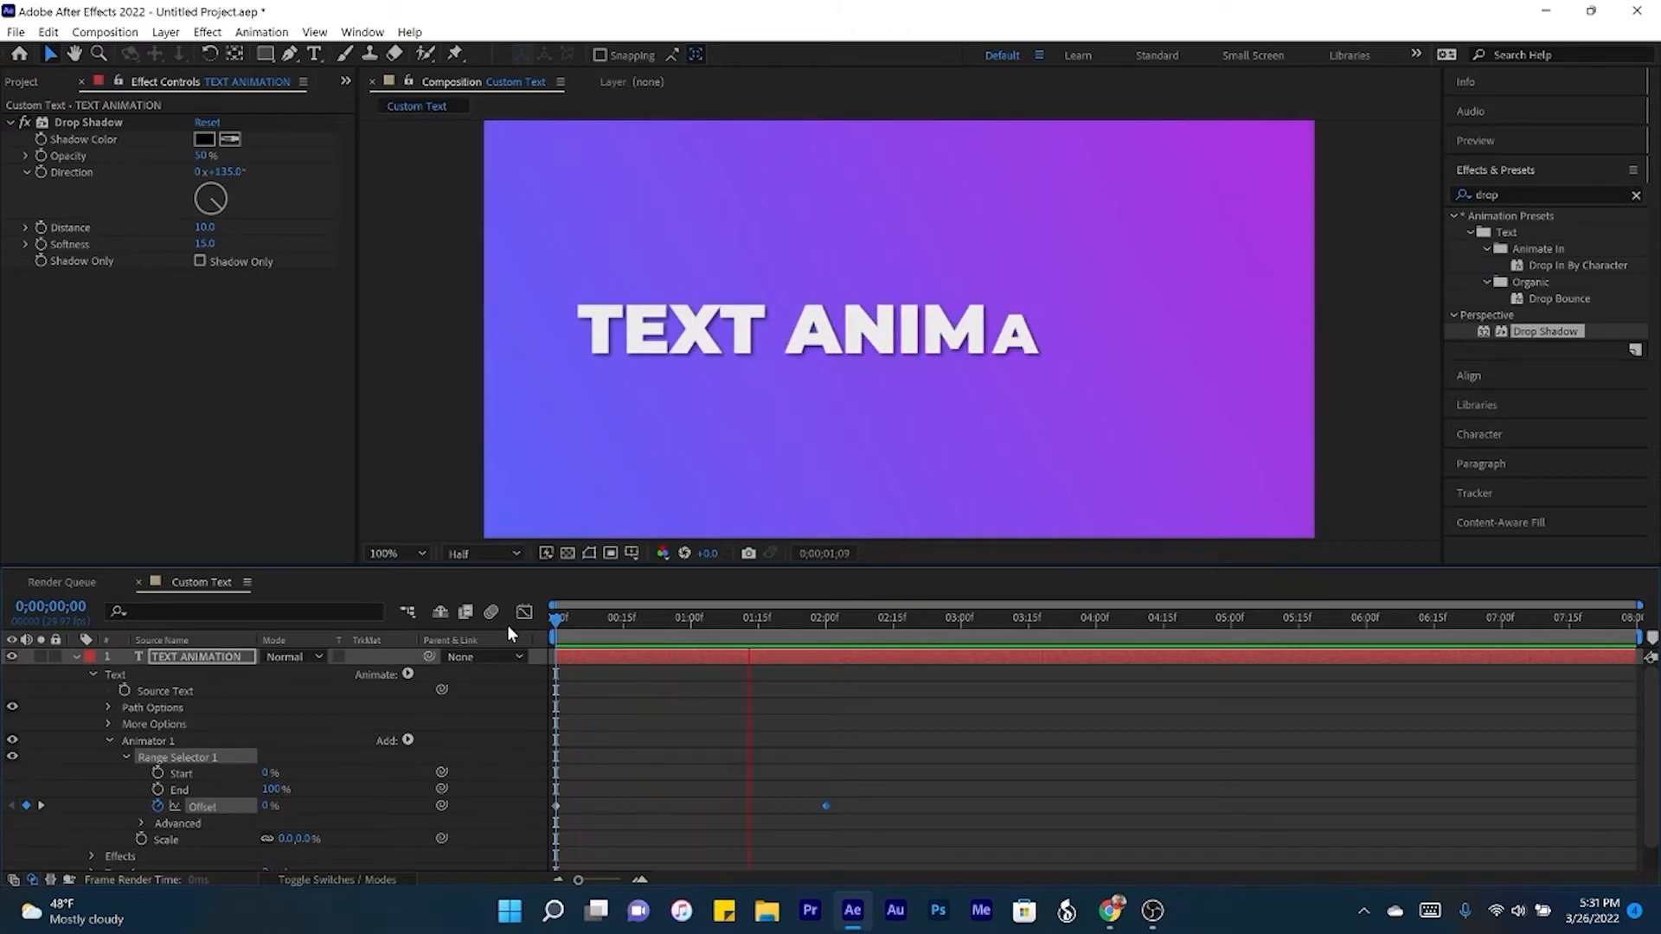
key("space")
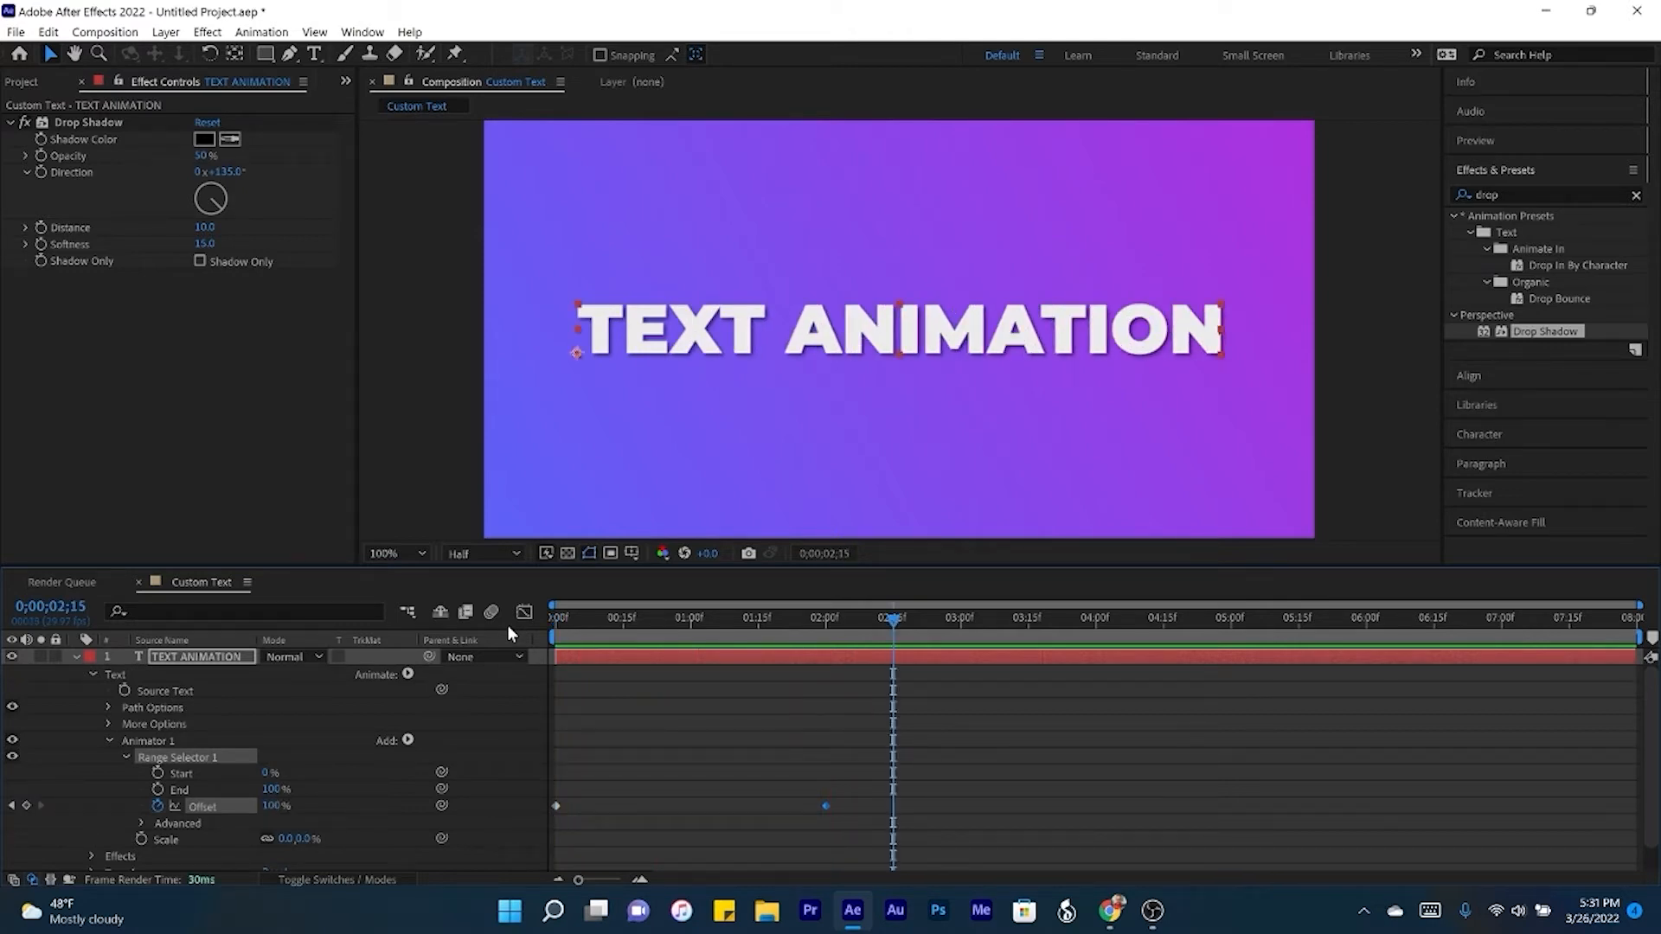
left_click(578, 620)
left_click_drag(579, 620, 592, 619)
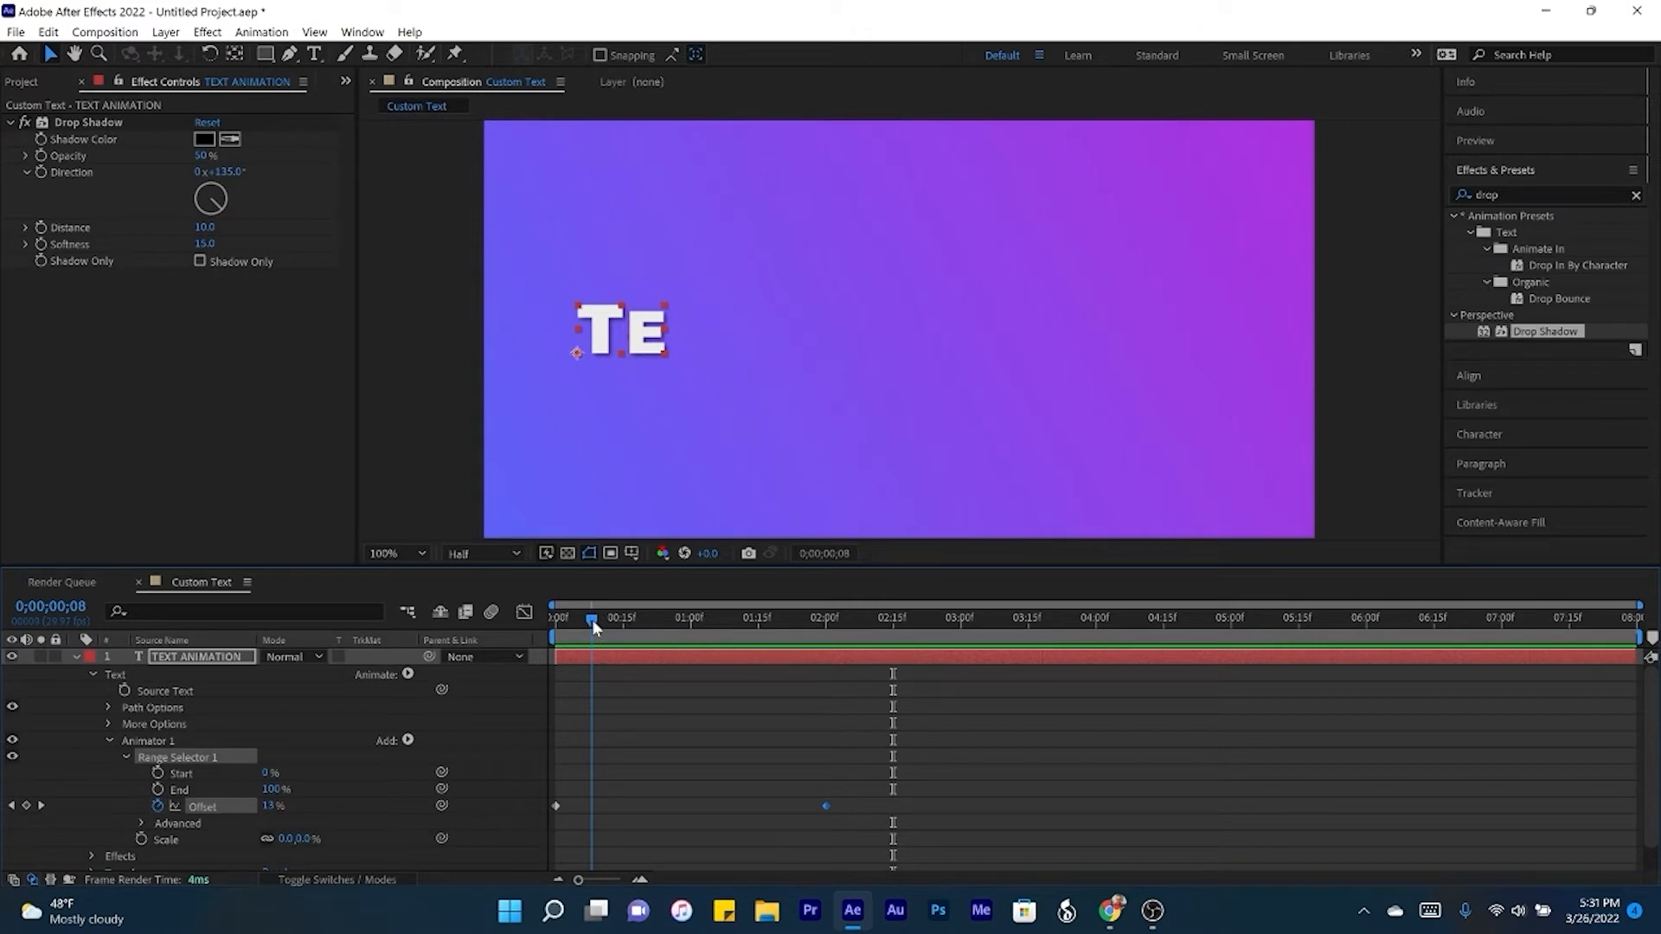
- Set Ease Low to 100% in the range selector's advanced options and preview the animation from the start
left_click(141, 824)
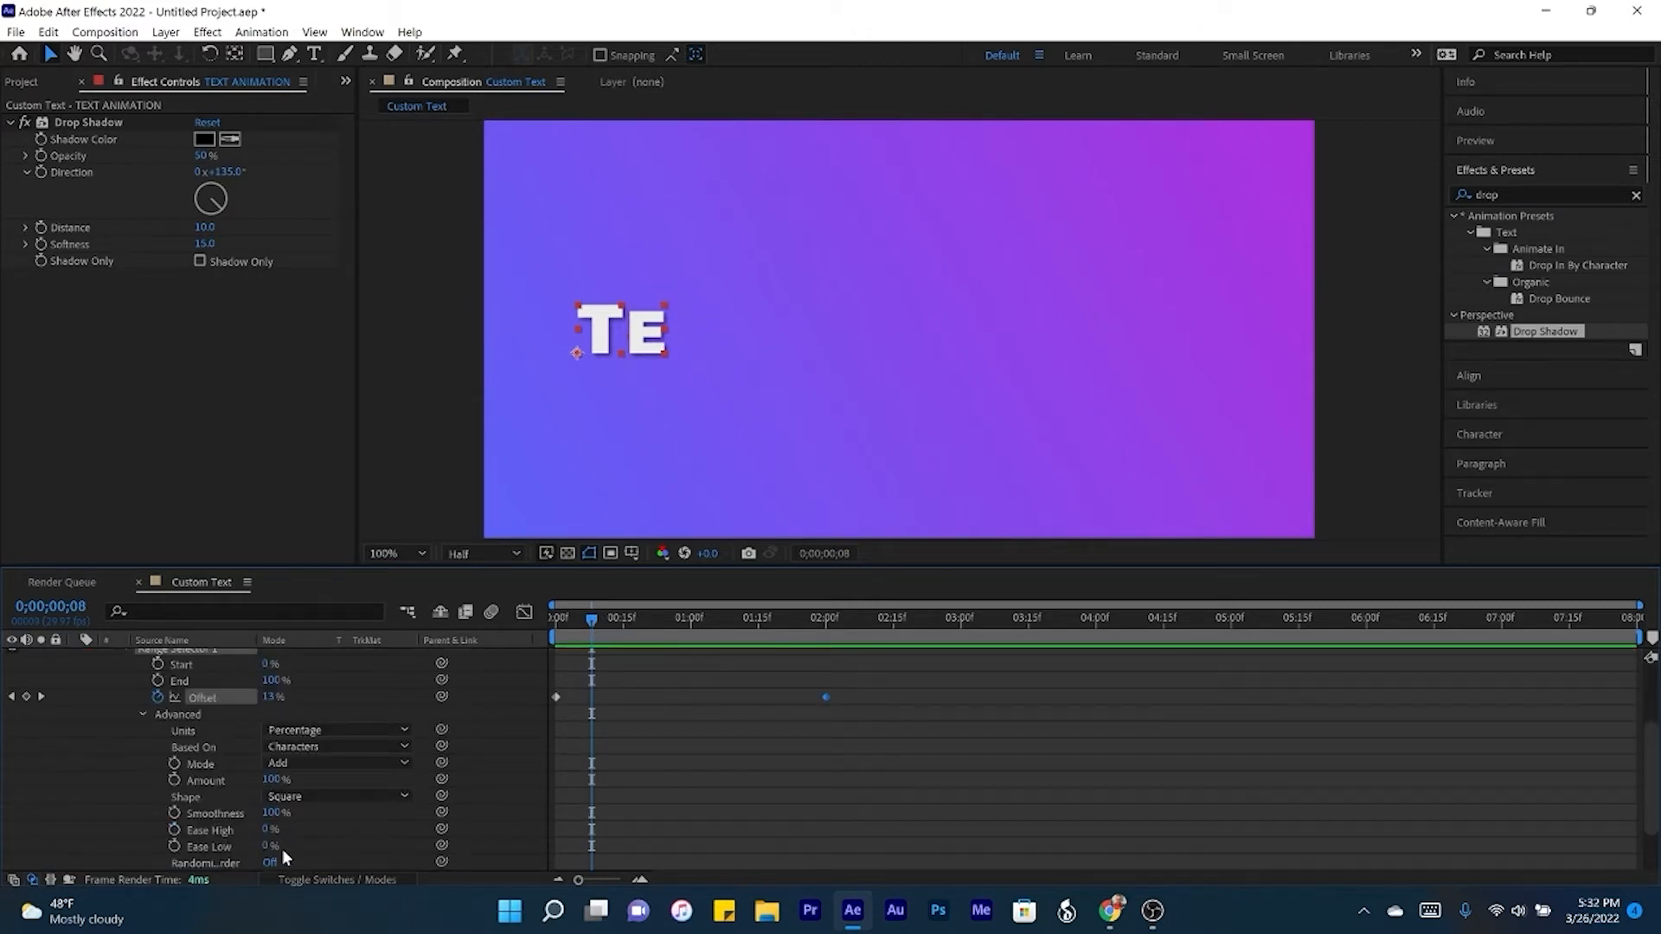
left_click_drag(268, 844, 371, 841)
key("Home")
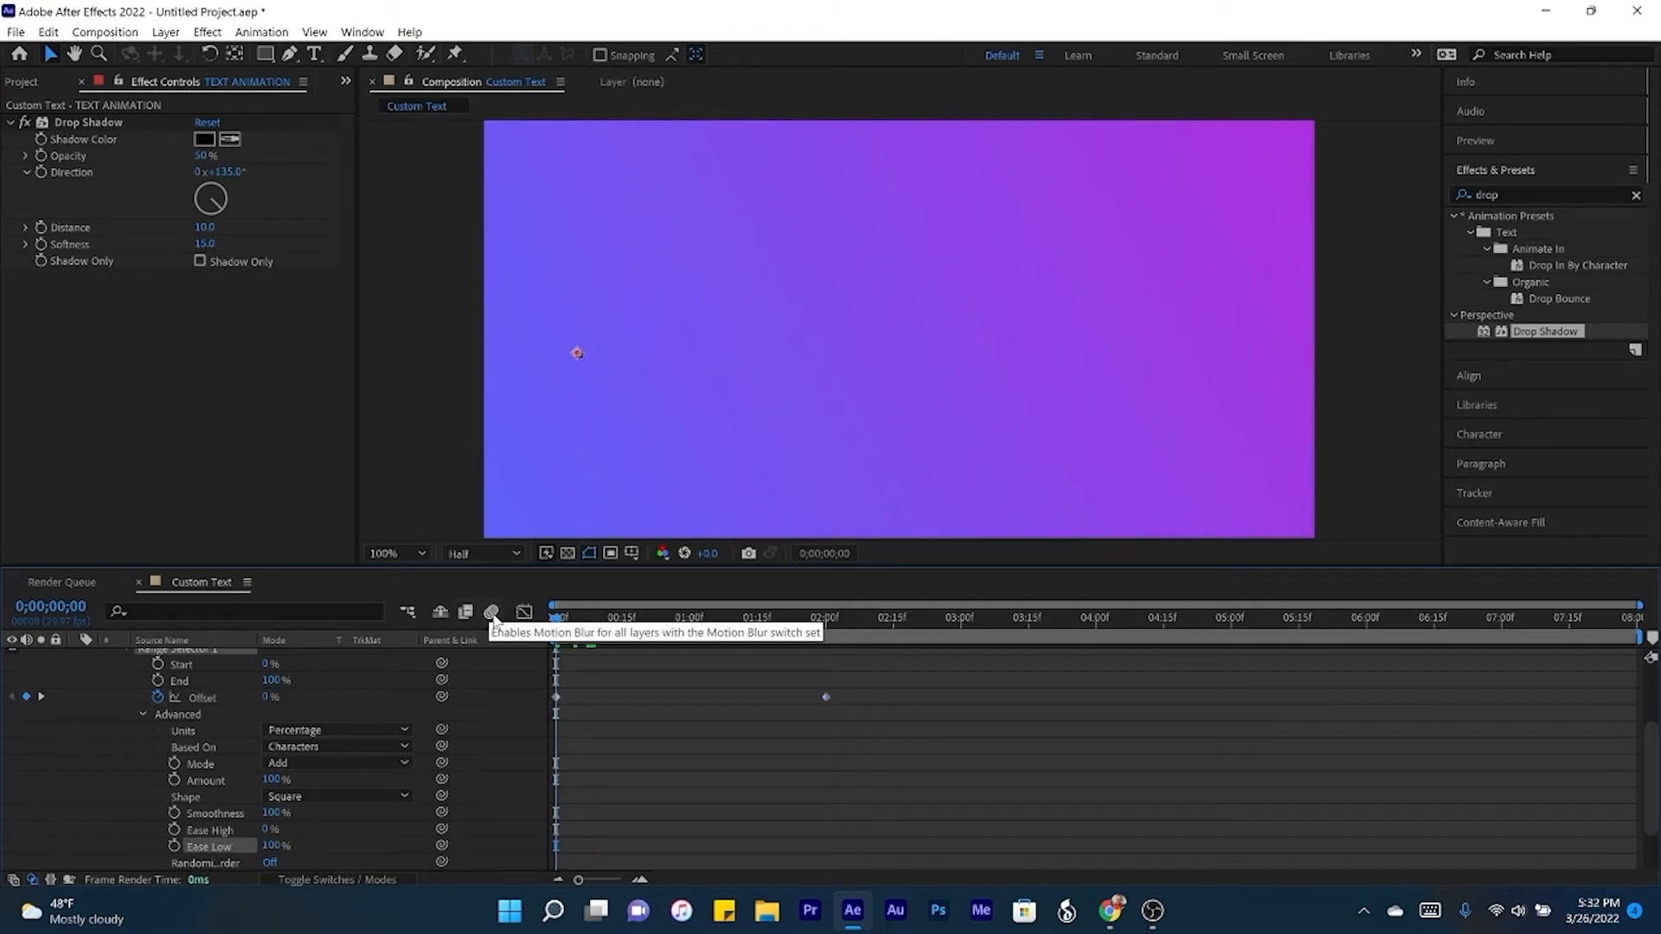
key("space")
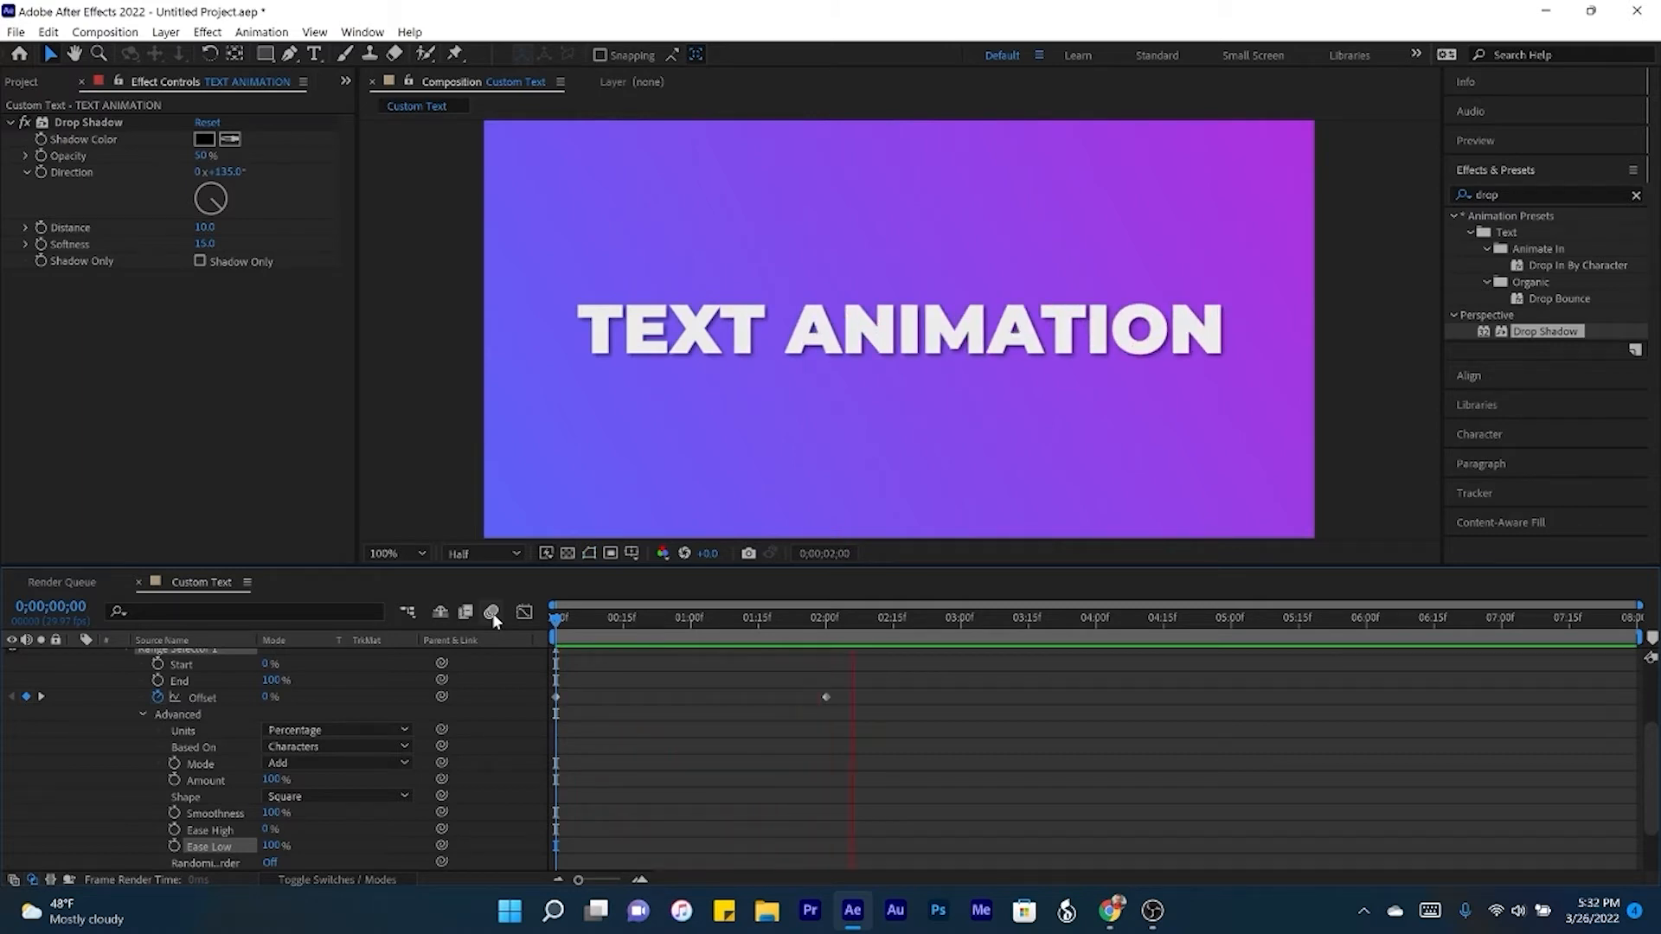
key("space")
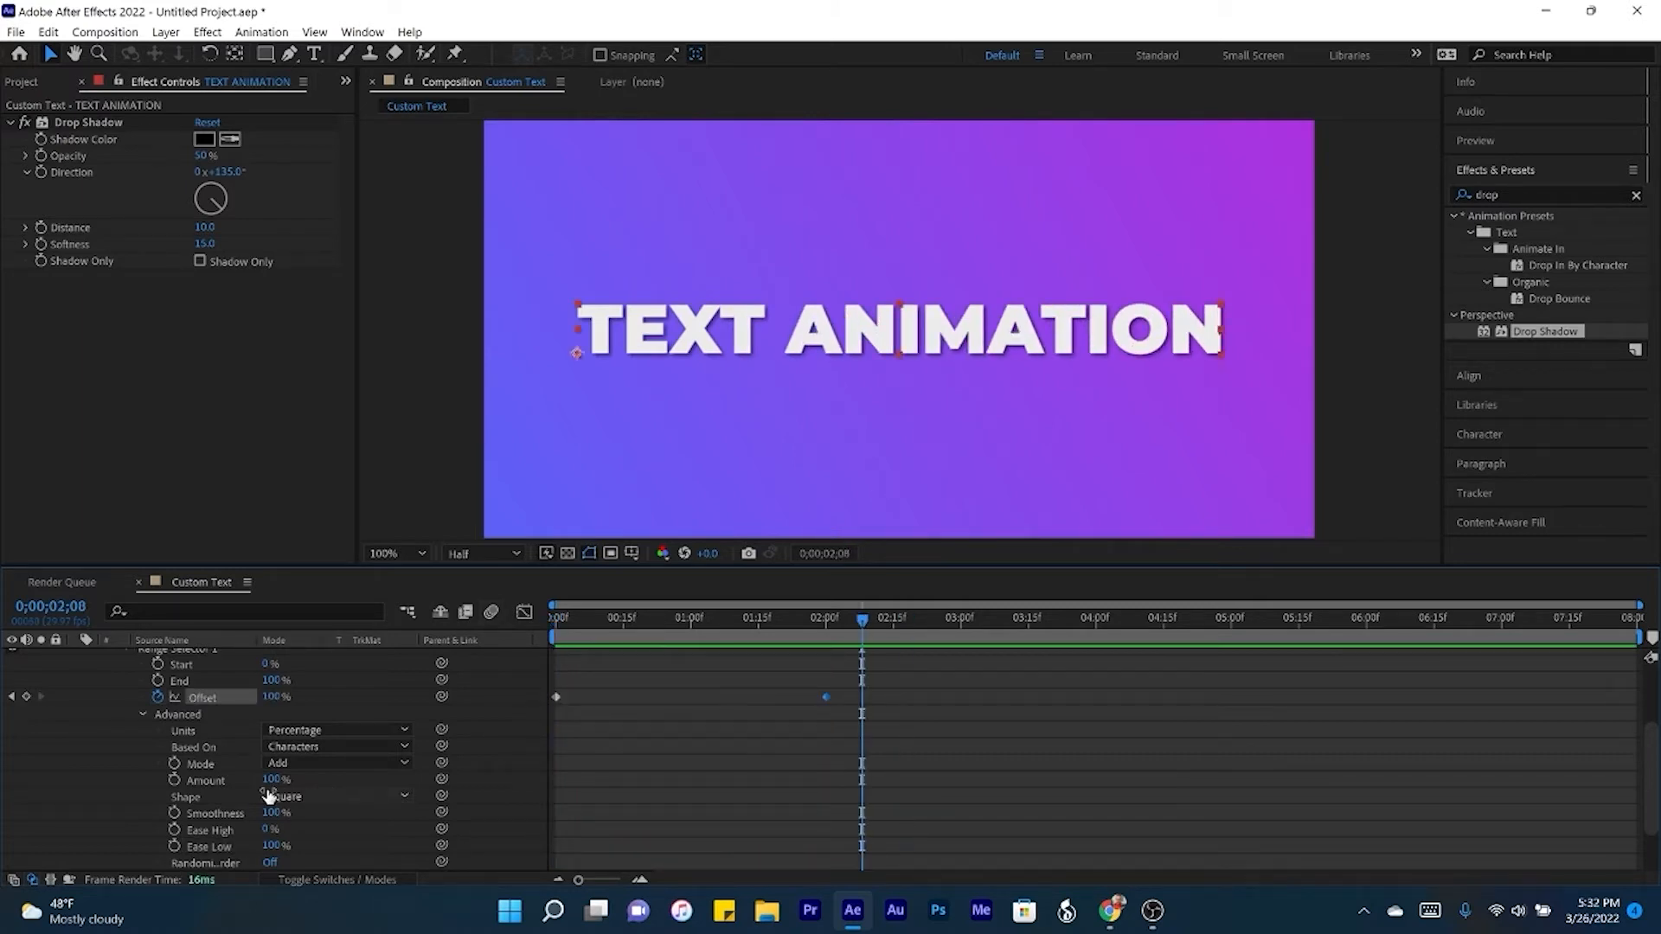
- Collapse the animator's properties and rename Animator 1 as Scale
left_click(141, 714)
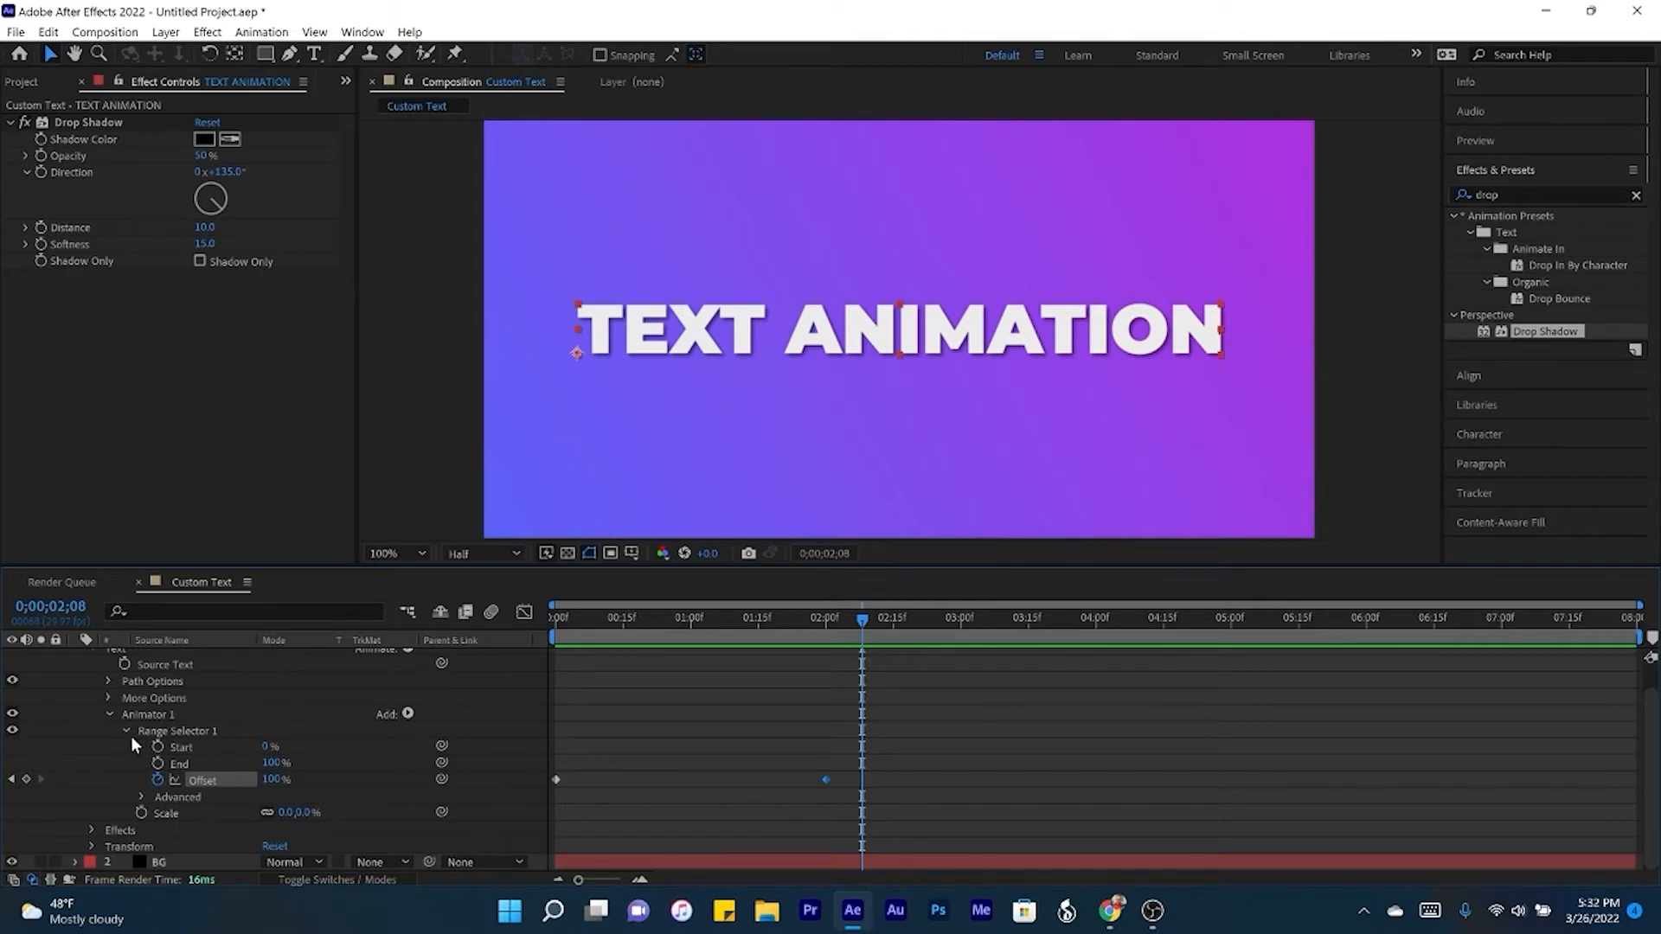
left_click(125, 732)
left_click(109, 741)
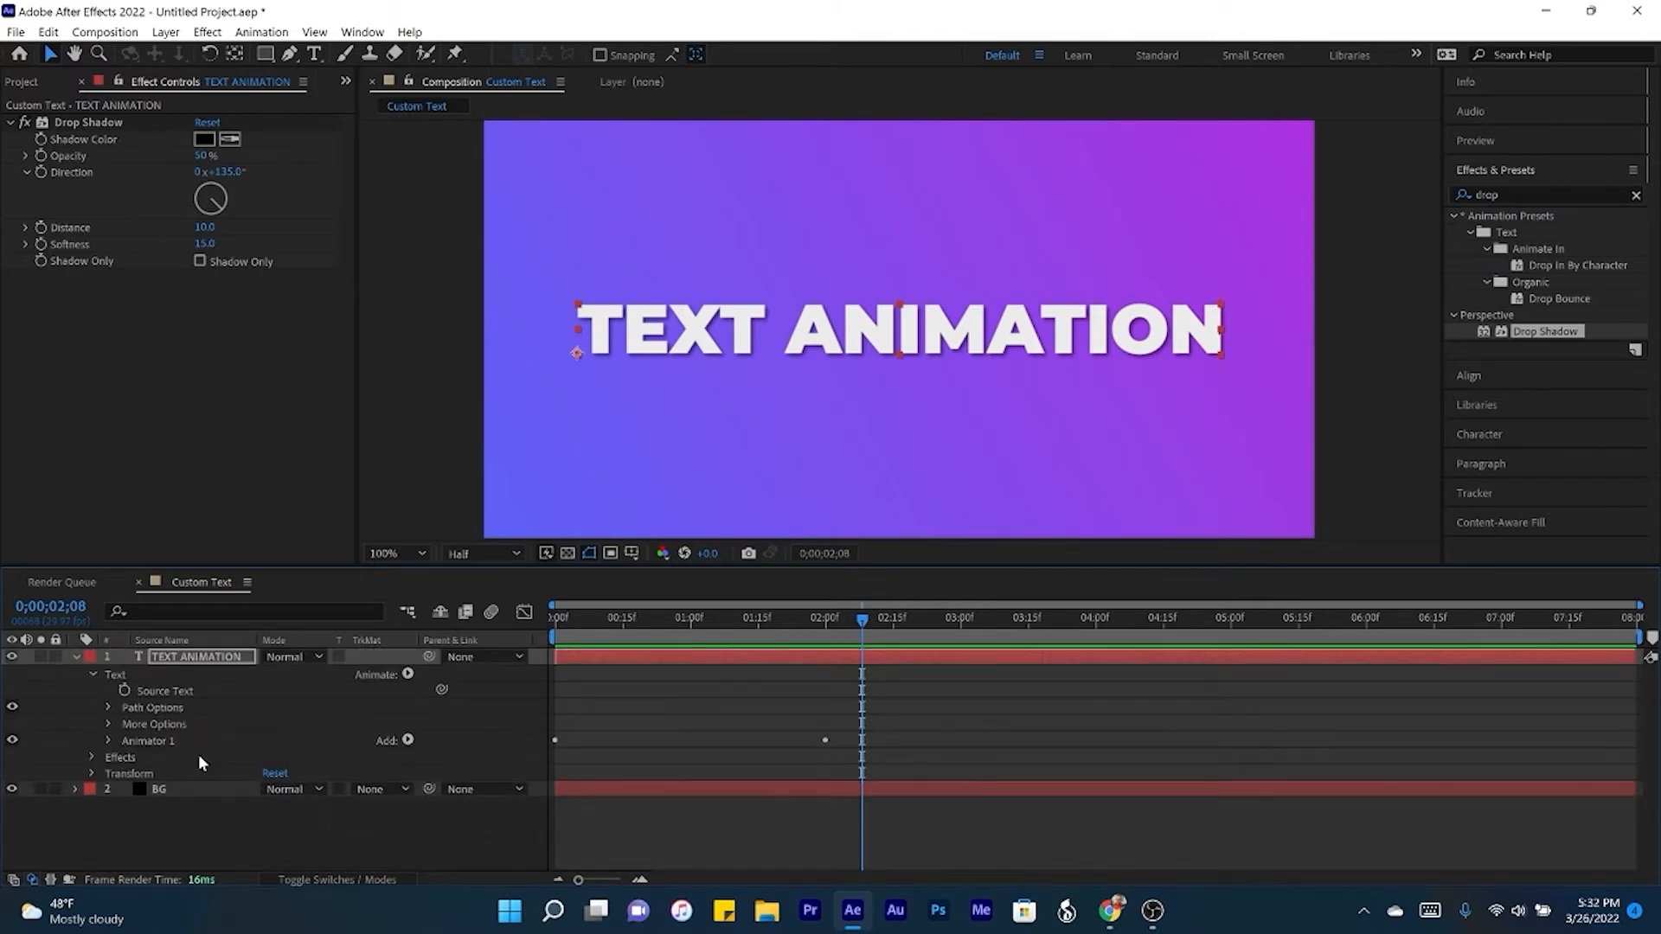
left_click(170, 738)
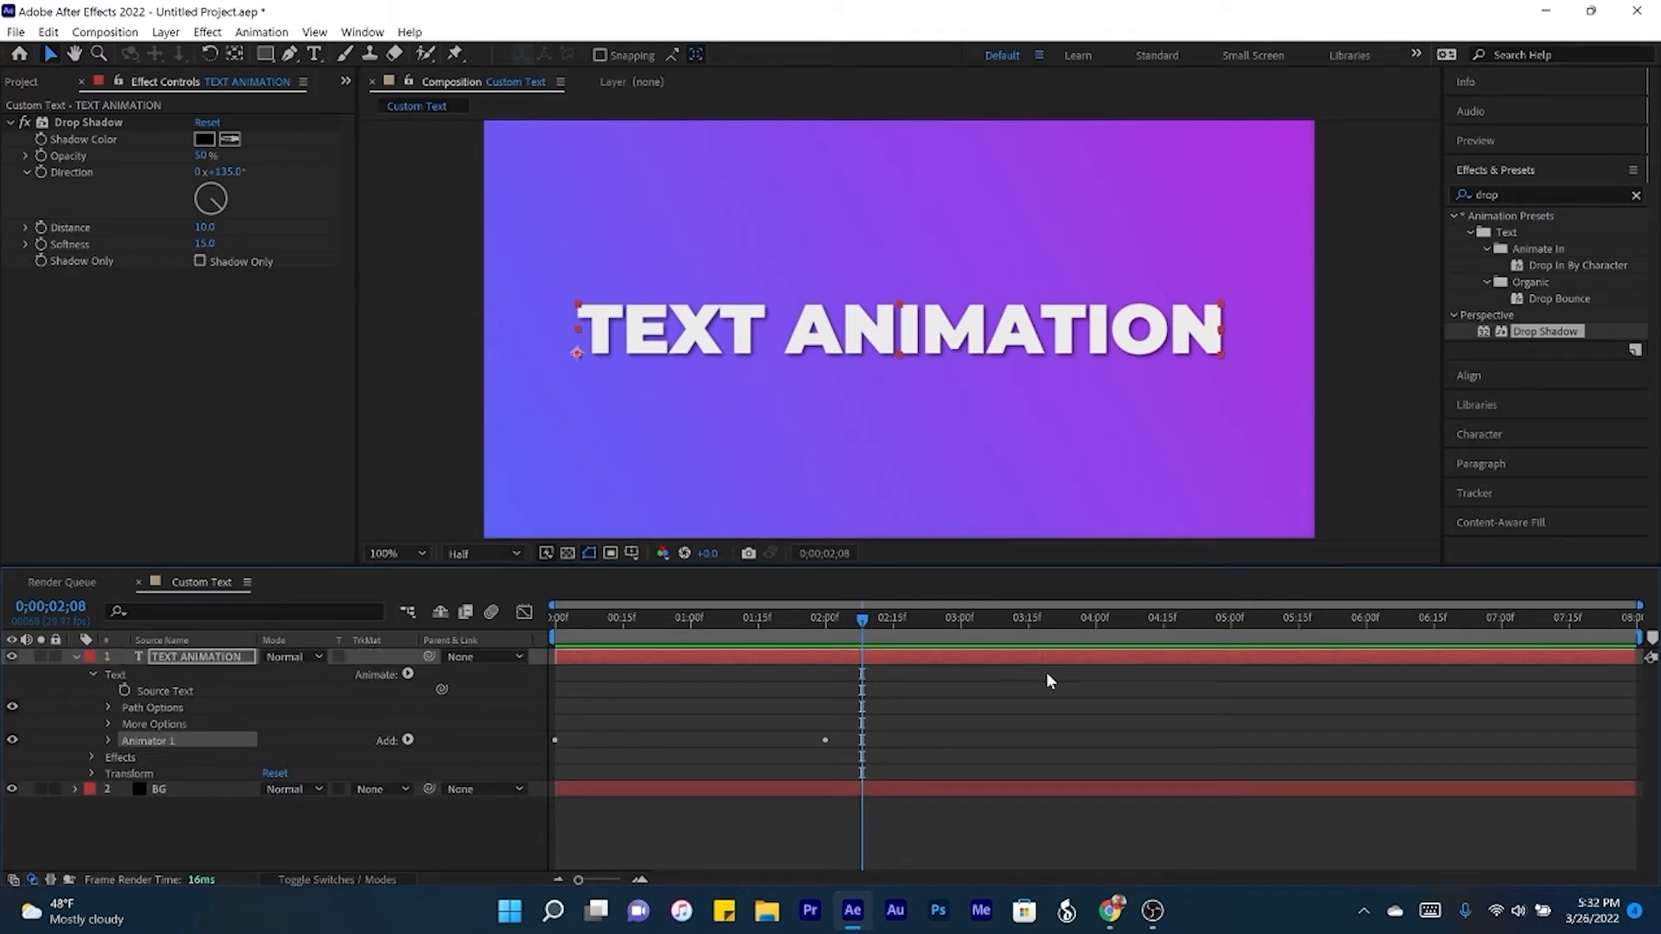
key("Return")
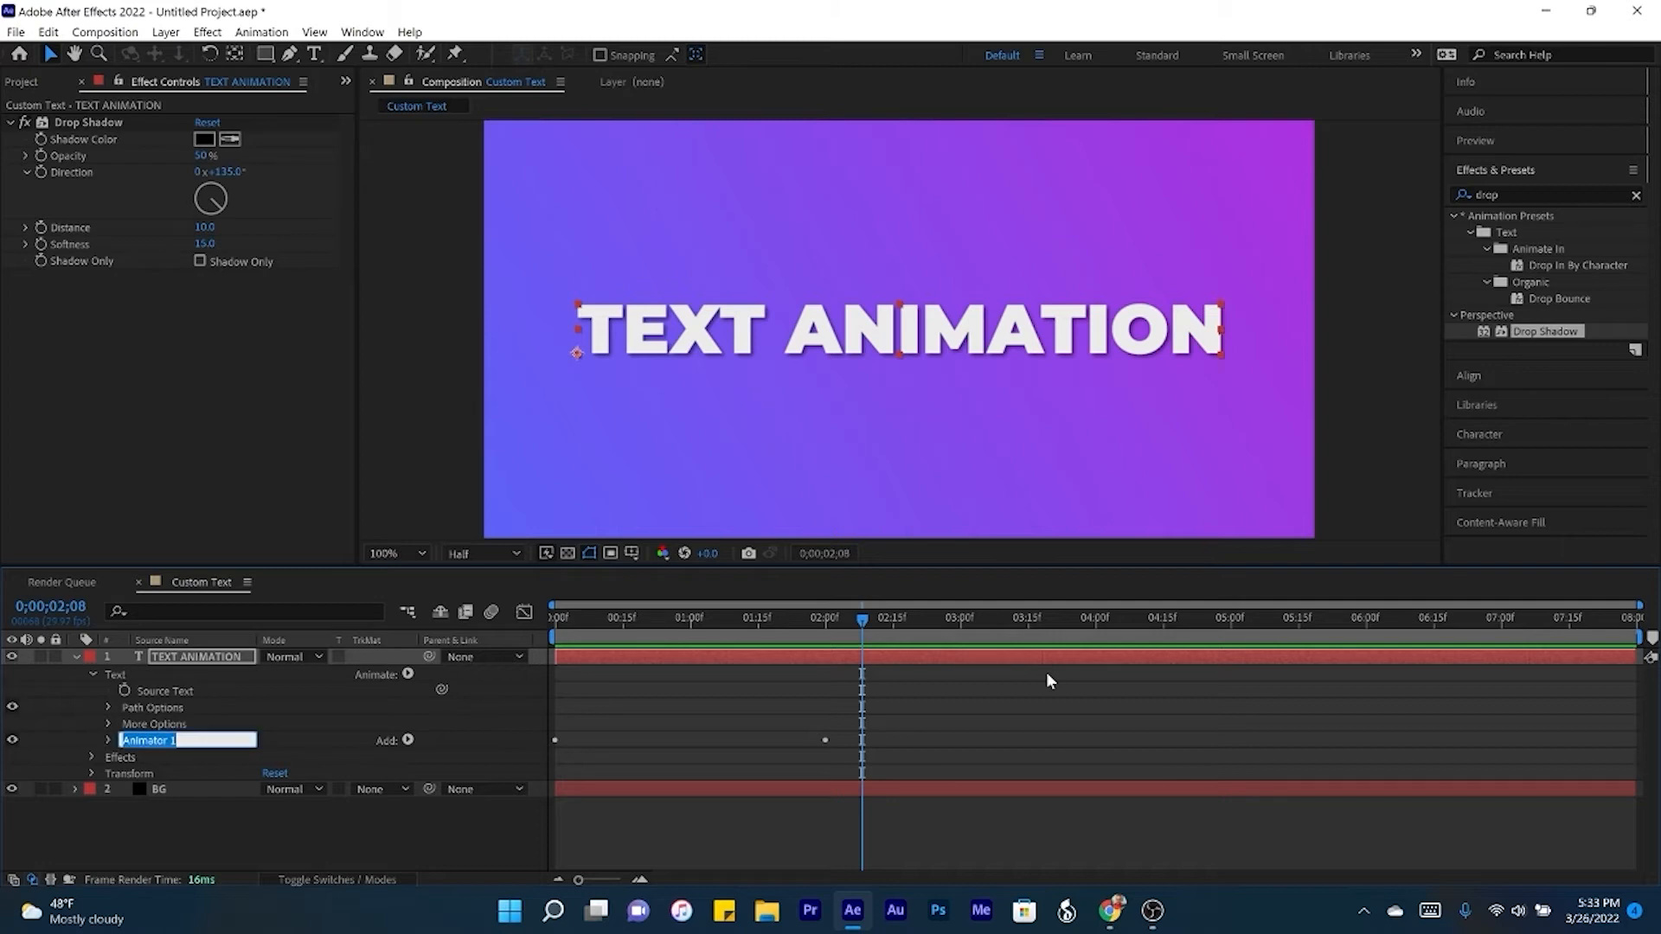
type("Scale")
key("Return")
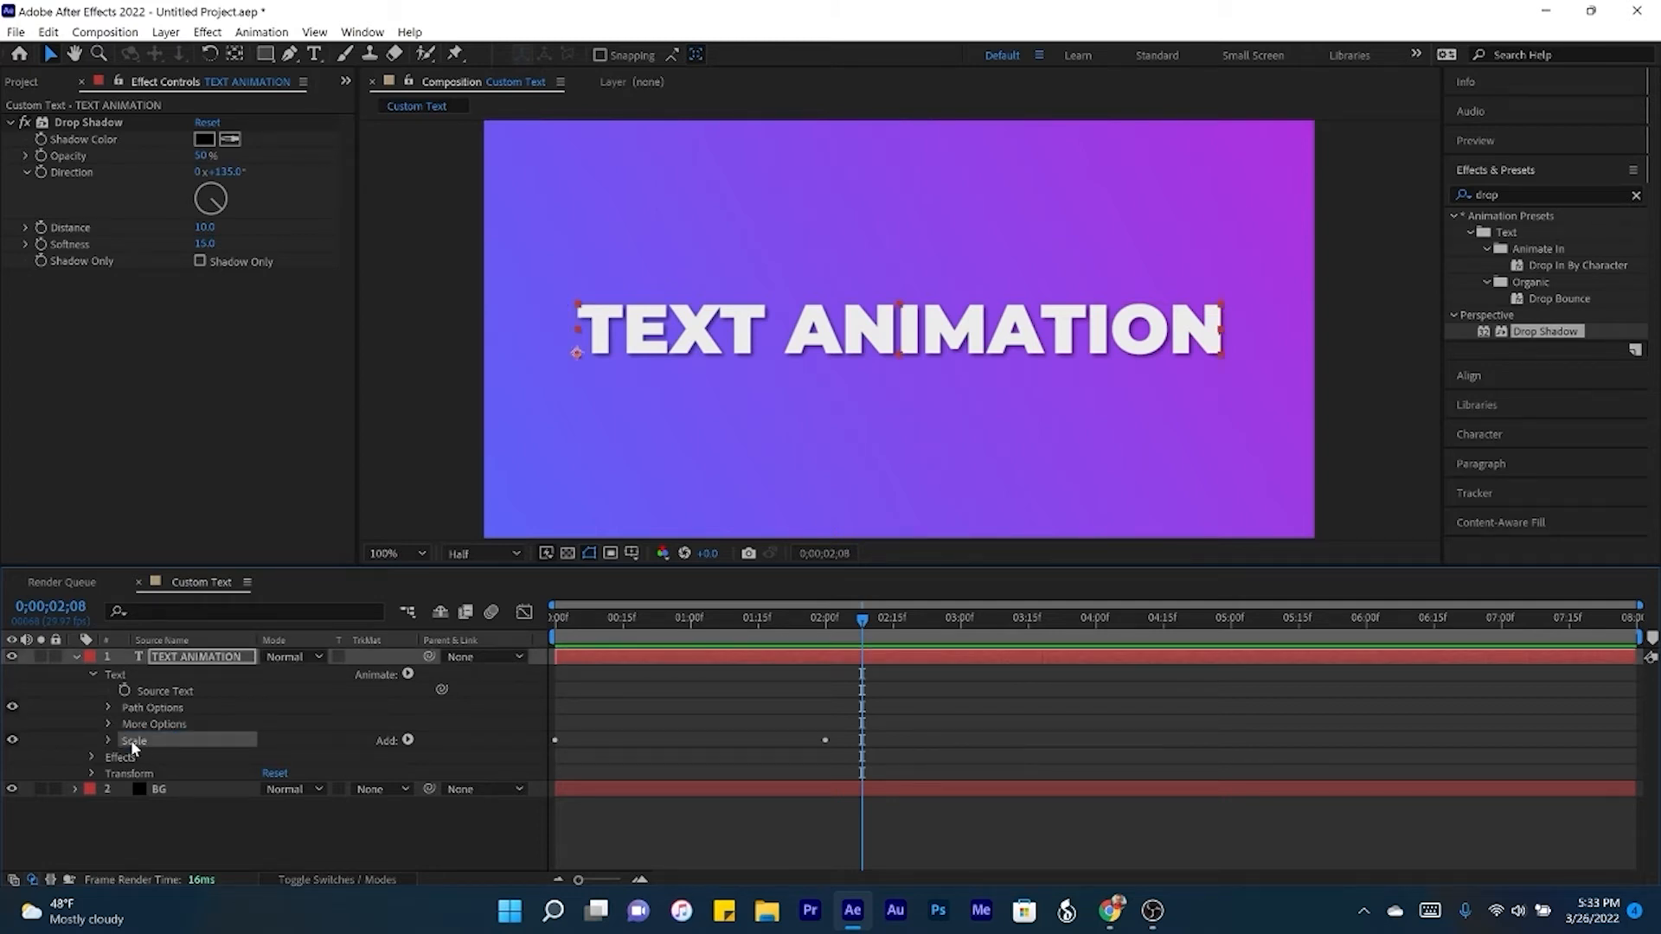
- Duplicate the Scale animator and expand the copy's range selector
key("ctrl+d")
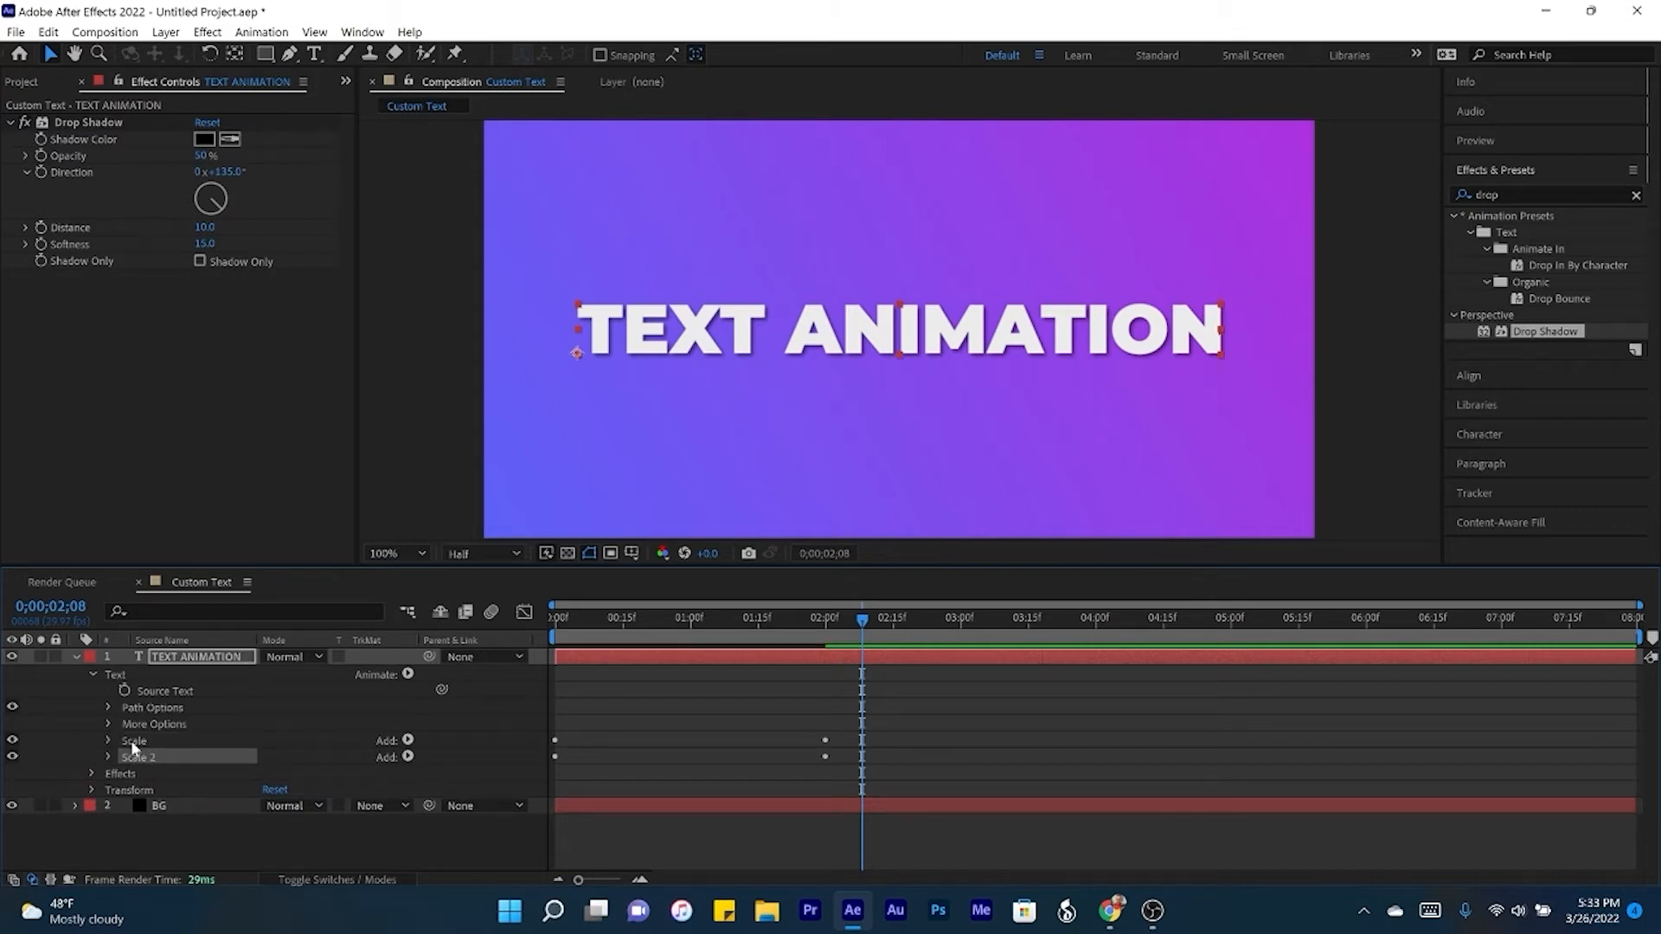
left_click(109, 757)
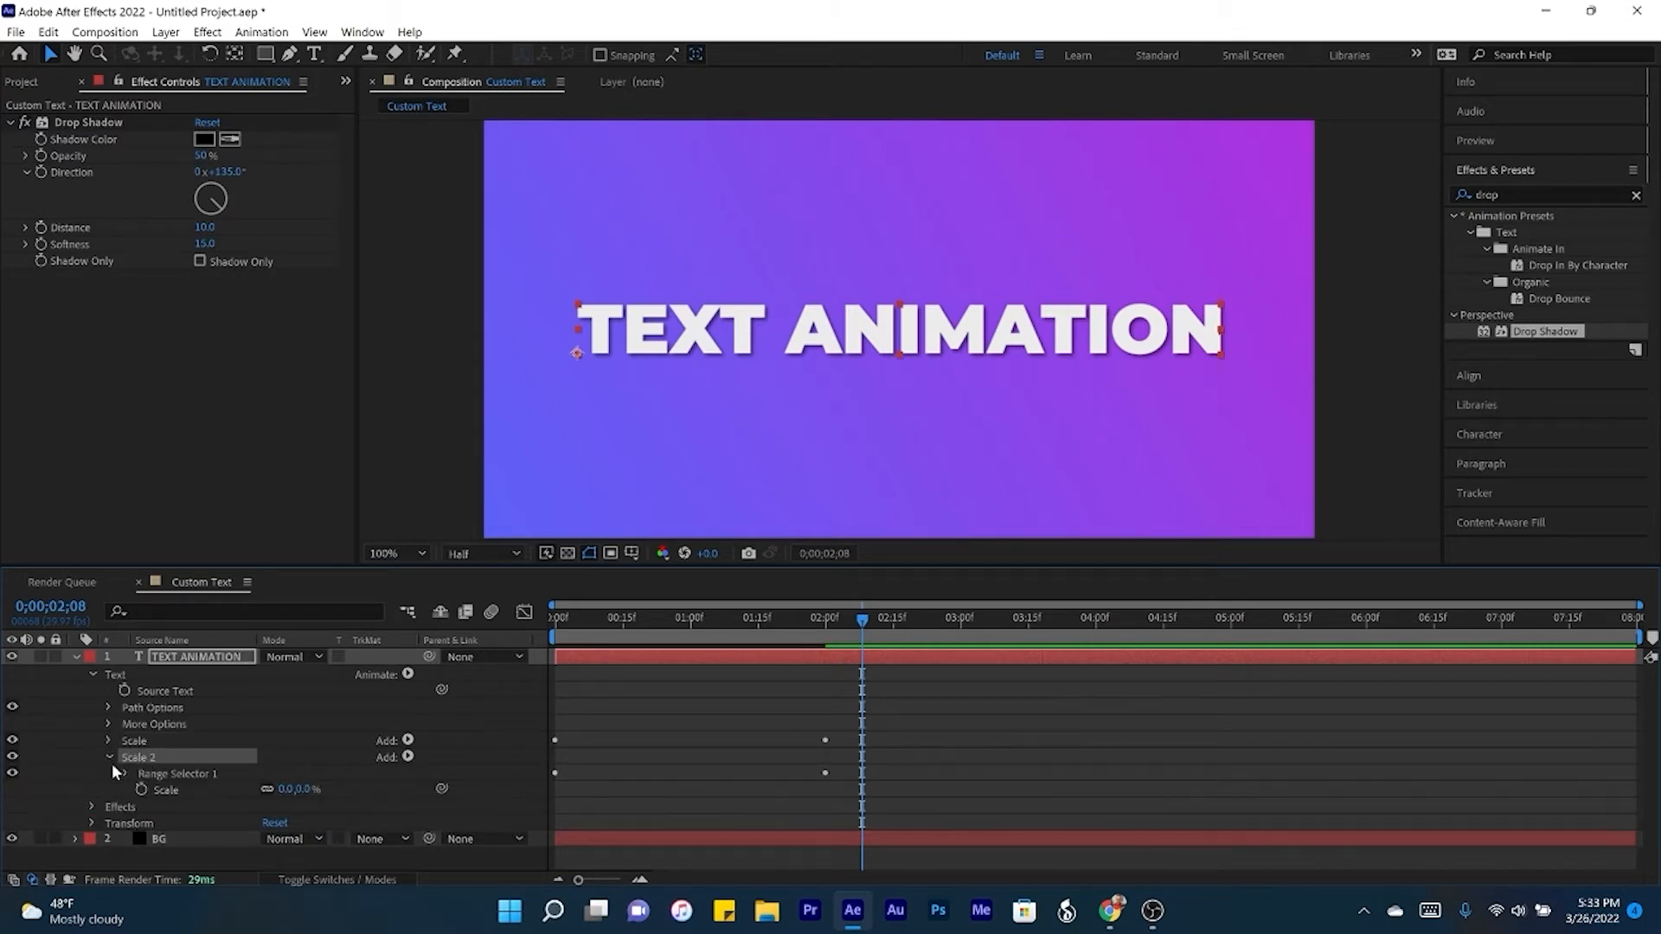
left_click(126, 773)
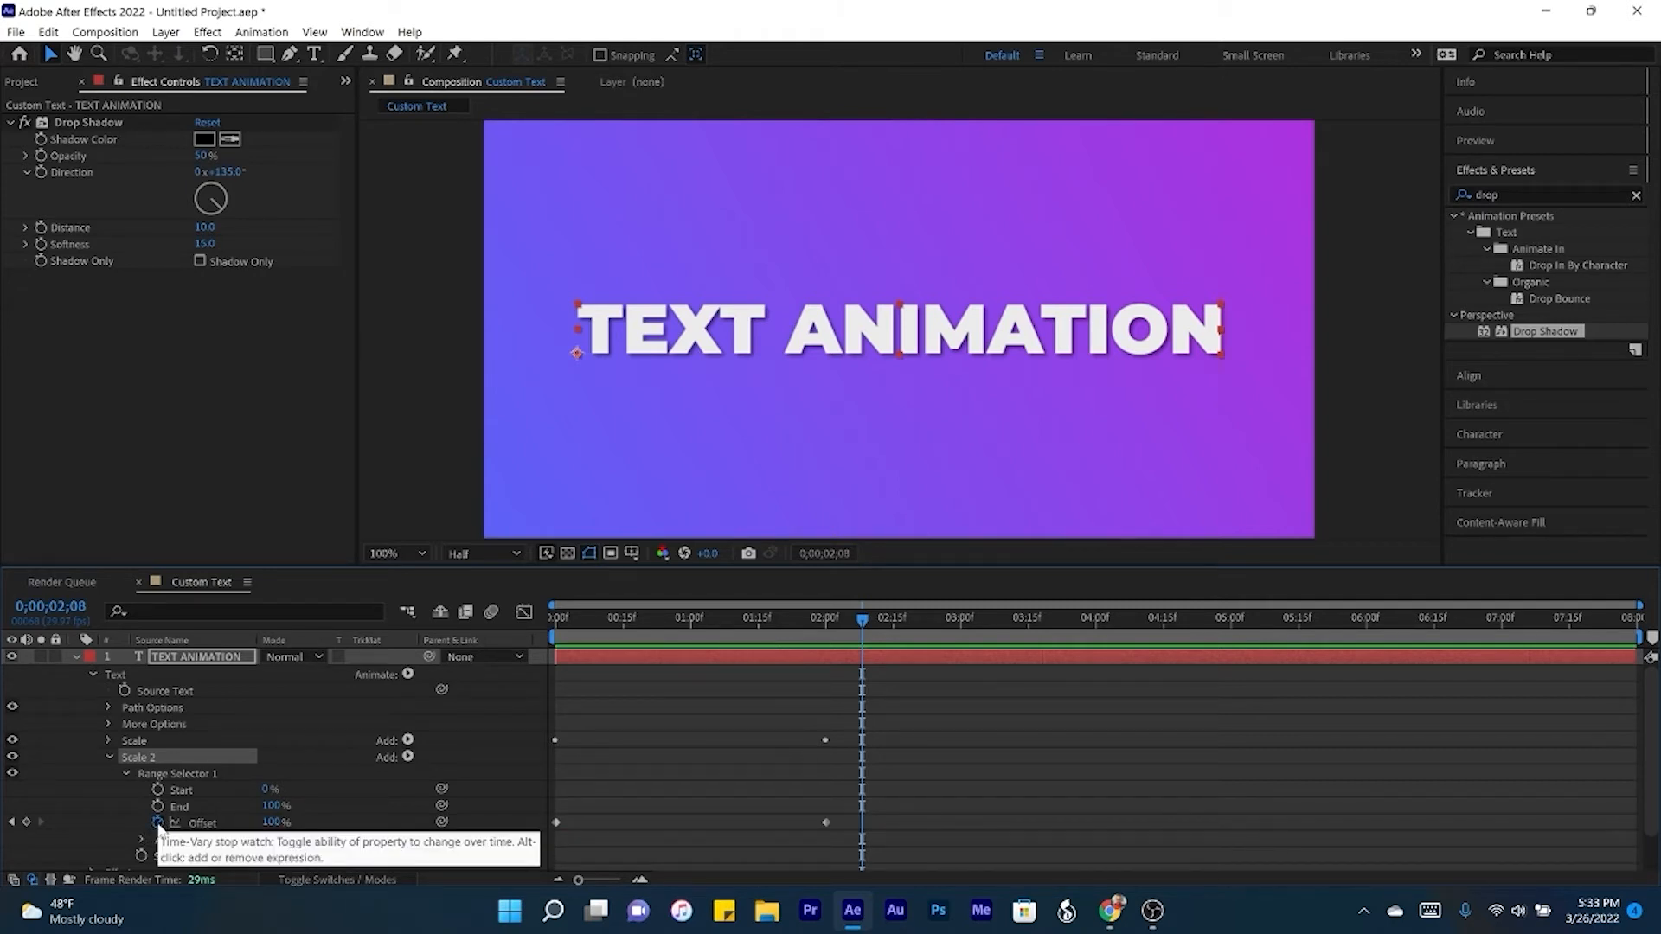
- In the Scale 2 animator, remove the Offset keyframes and set Offset to 0% and Scale to 110%
left_click(157, 823)
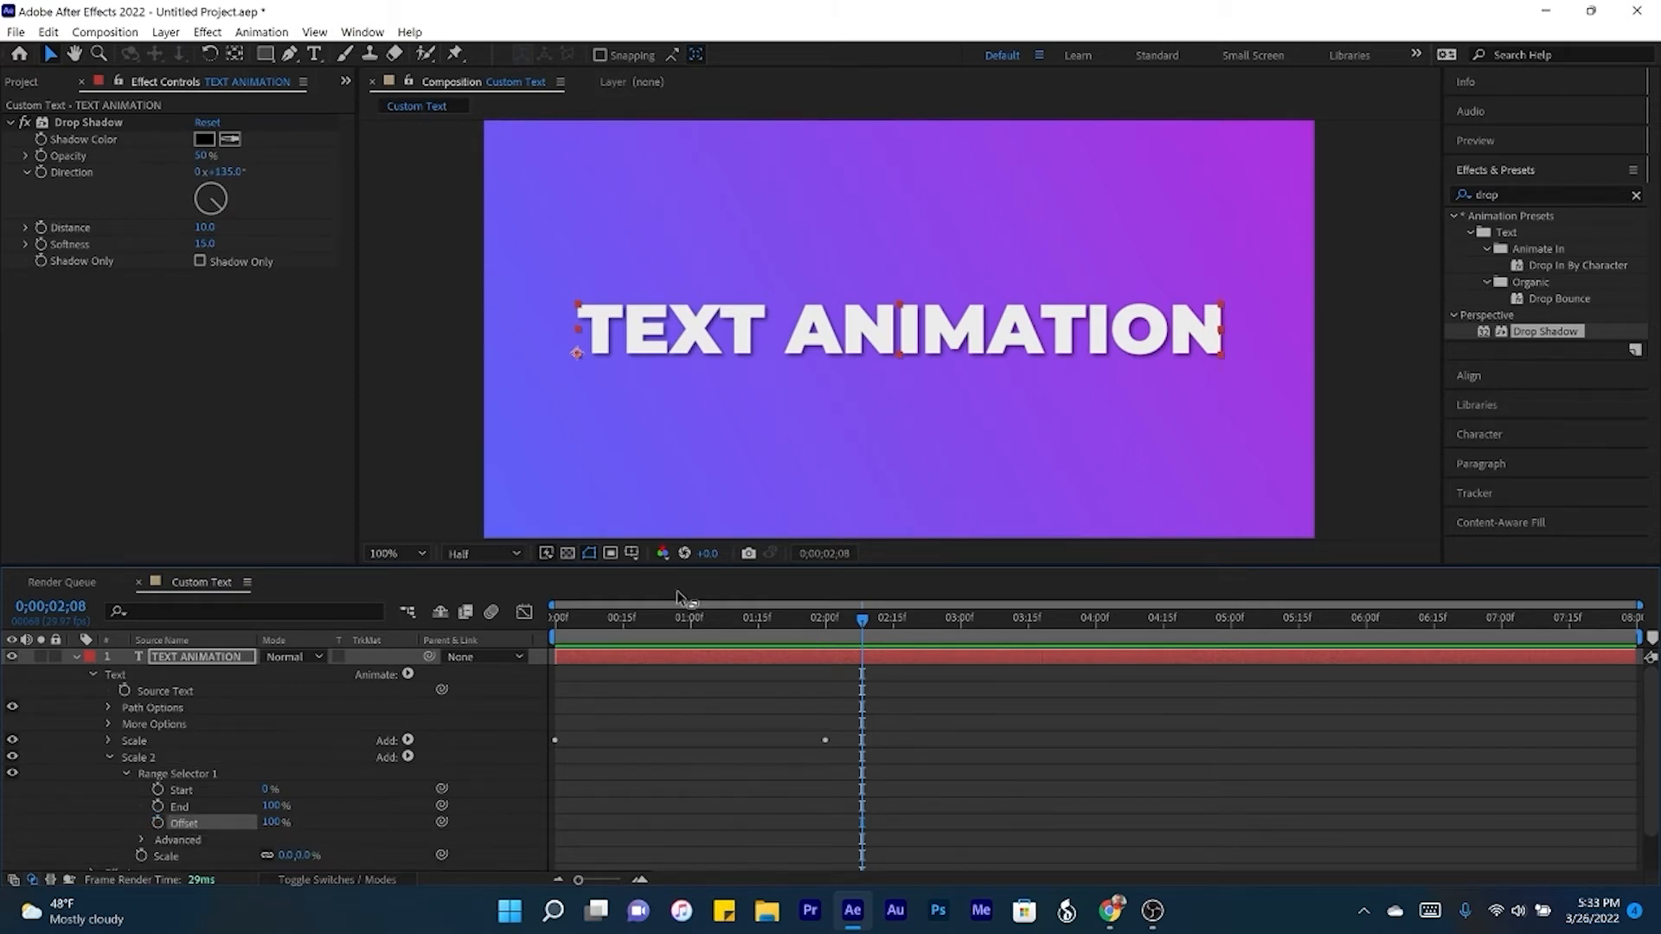
left_click(275, 823)
type("0")
key("Return")
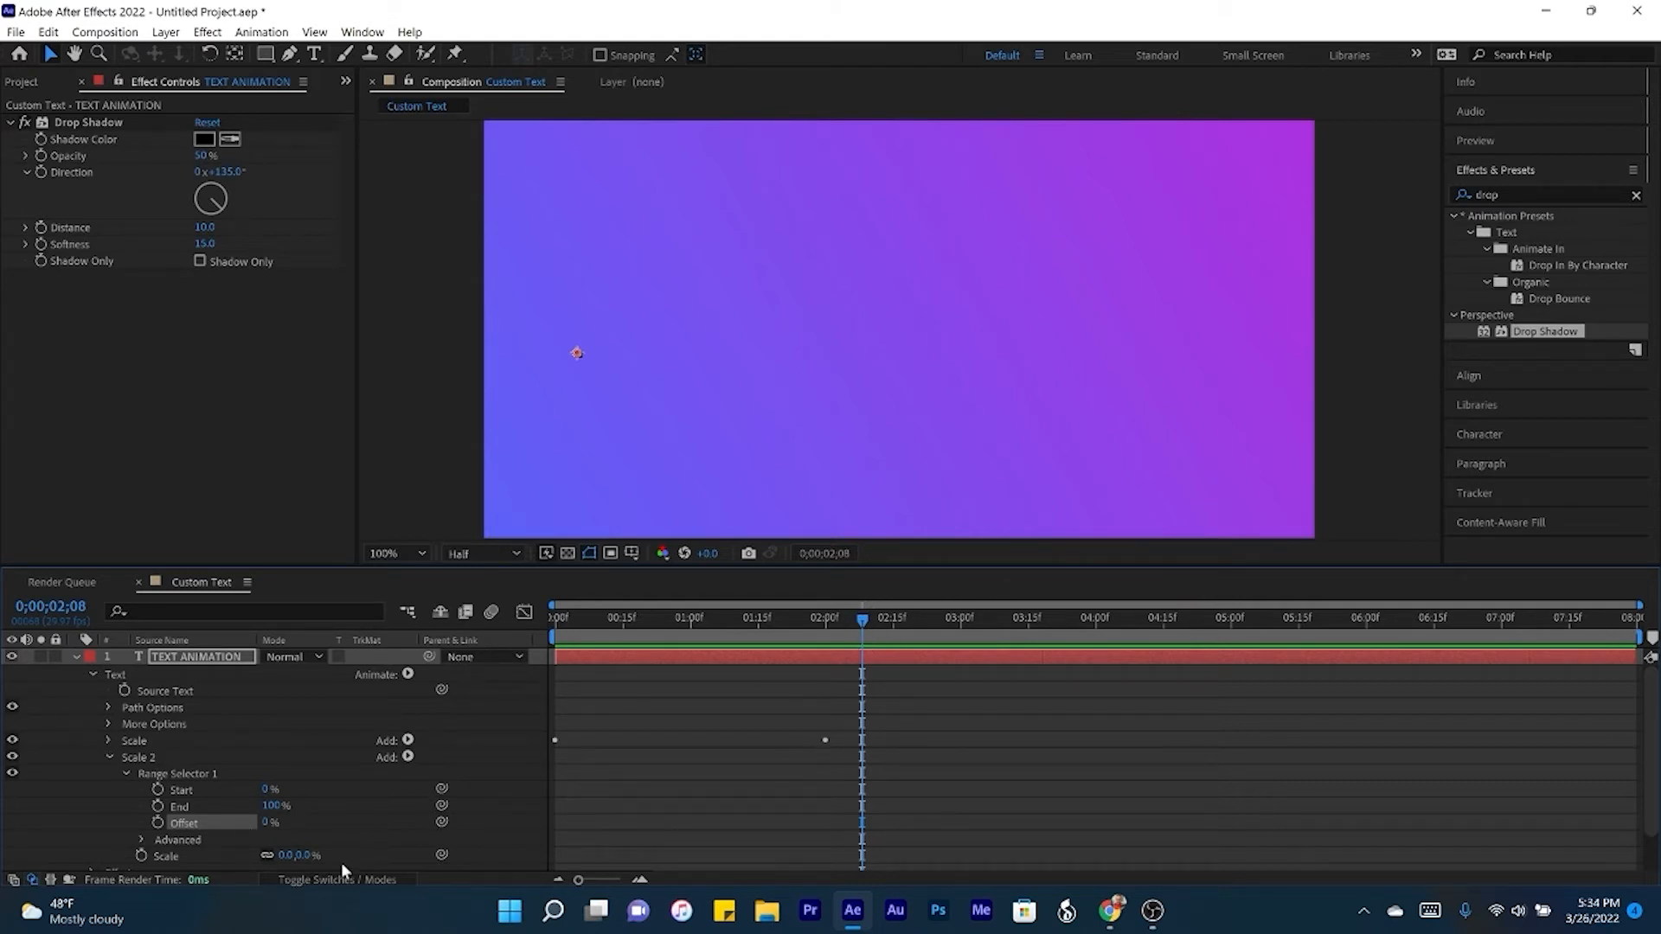
left_click_drag(288, 859, 392, 857)
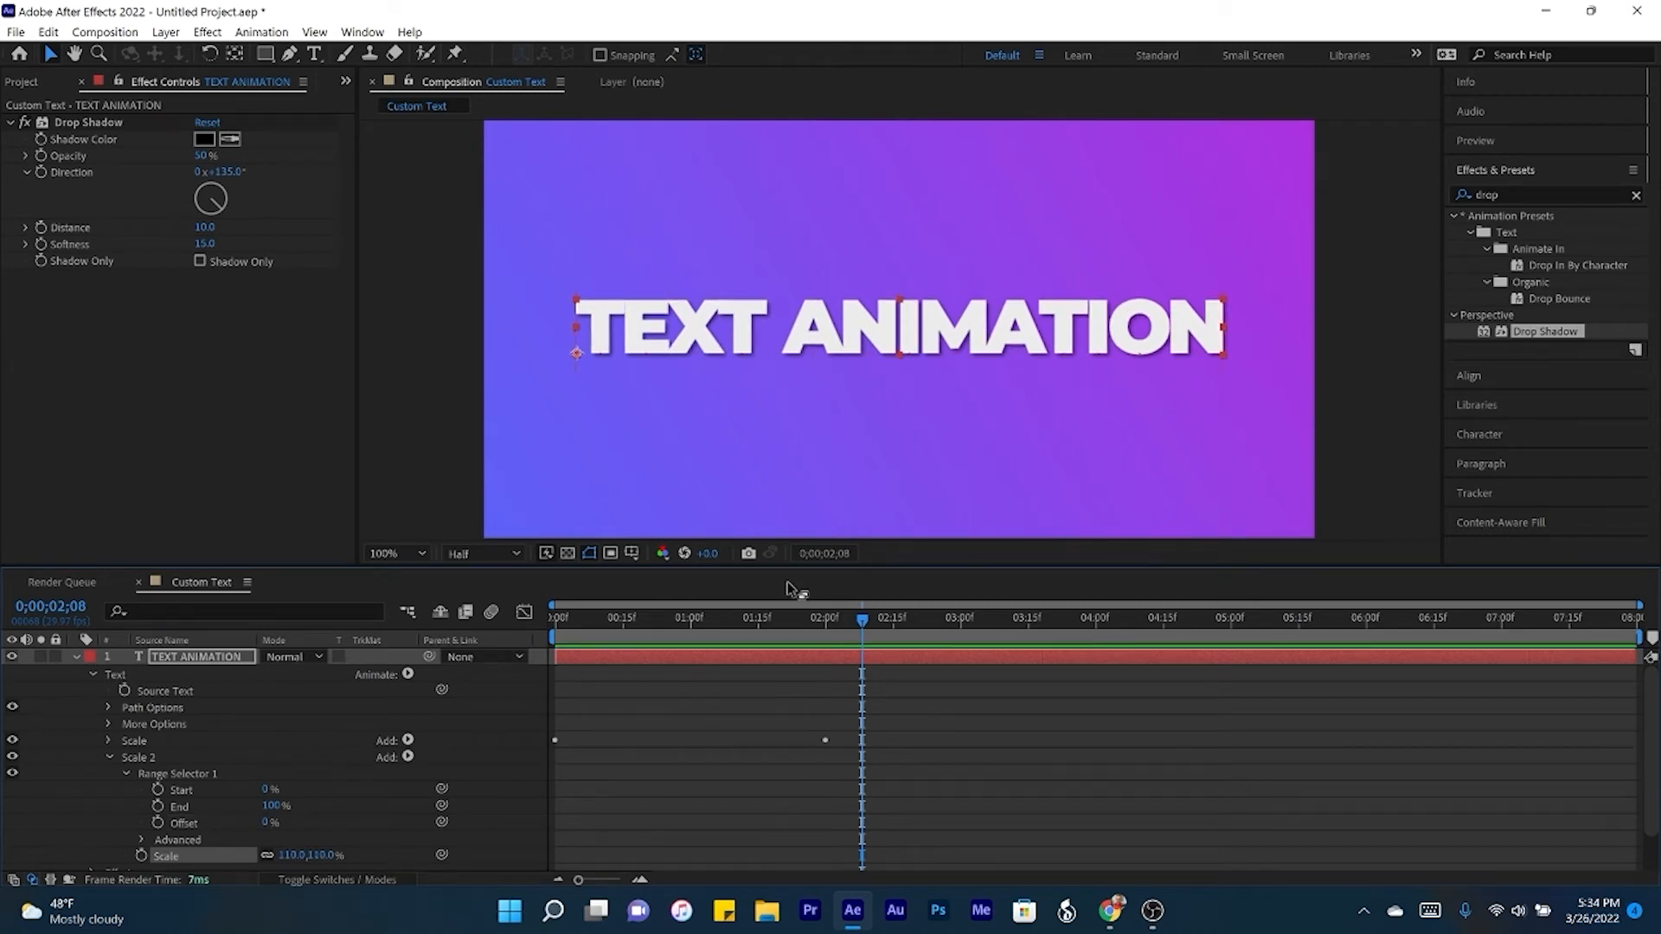
- Keyframe the Scale 2 animator's Offset at 0% at the start and 100% at 2 seconds
key("space")
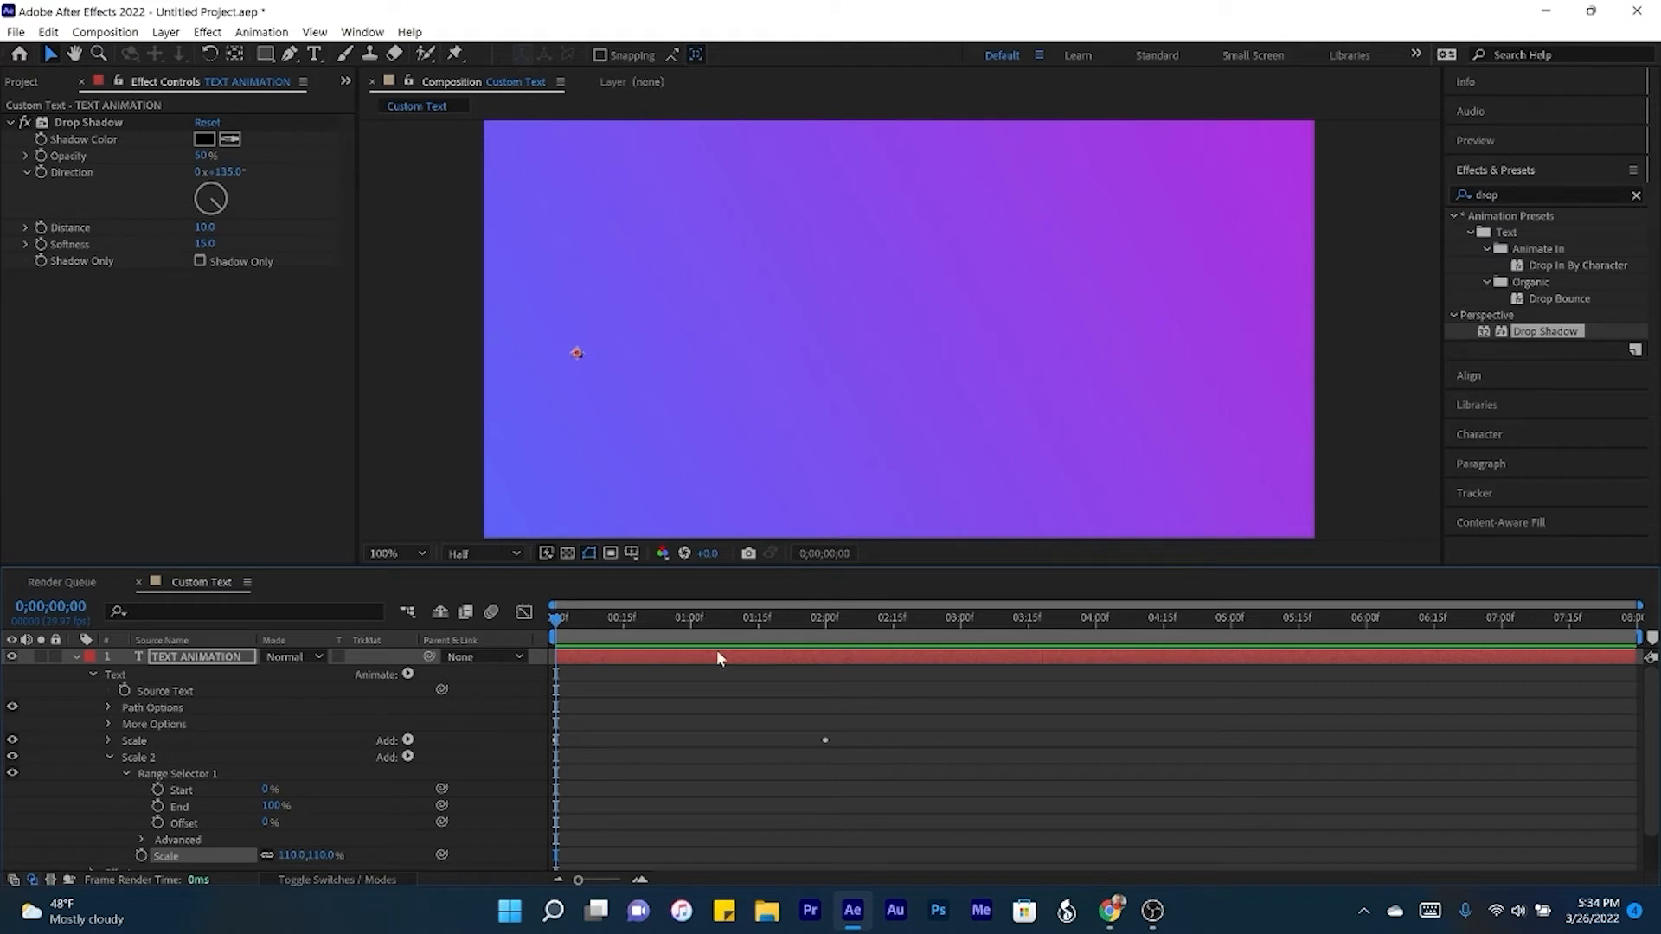
left_click(158, 824)
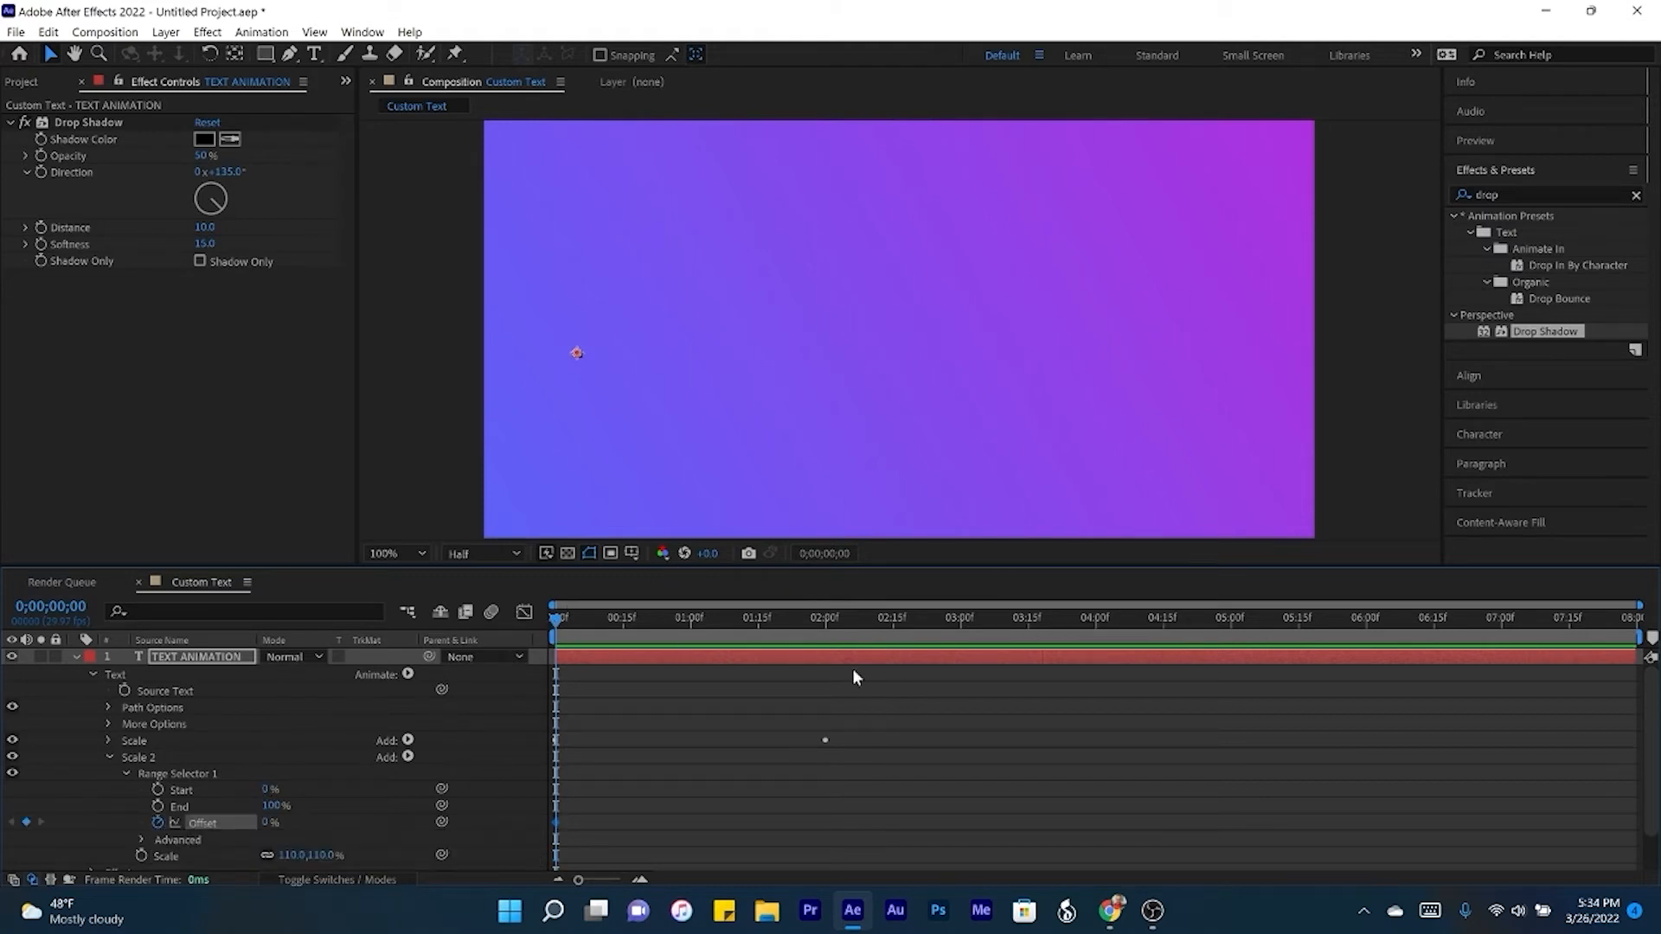
key("k")
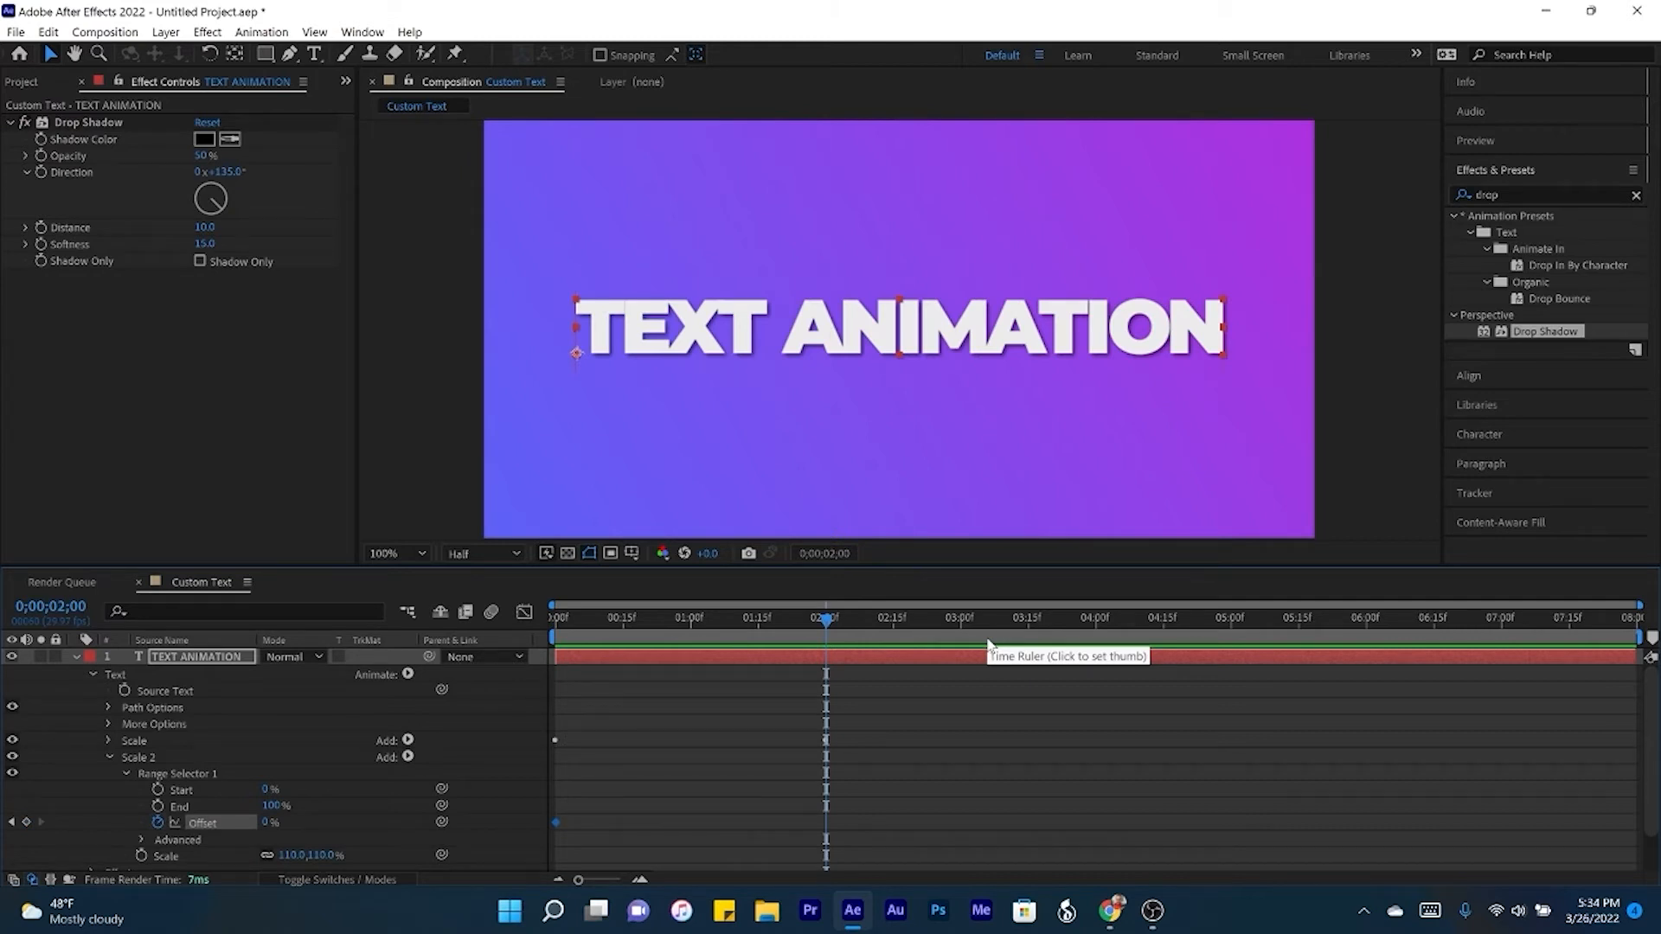
left_click(26, 822)
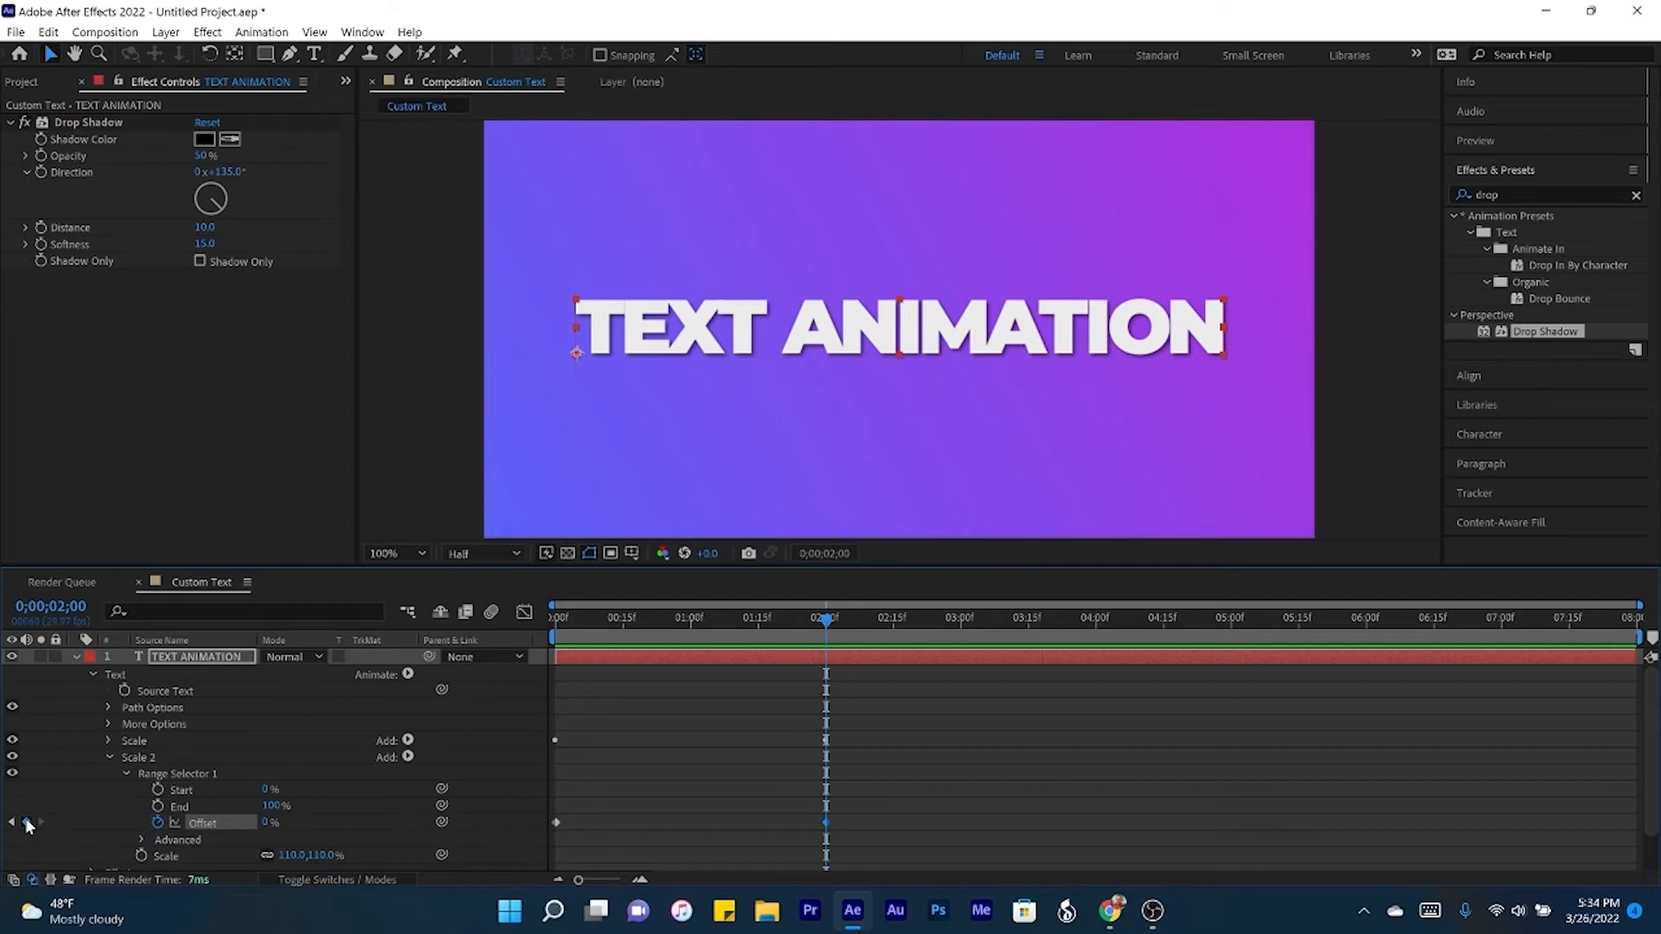
left_click(277, 822)
type("100")
key("Return")
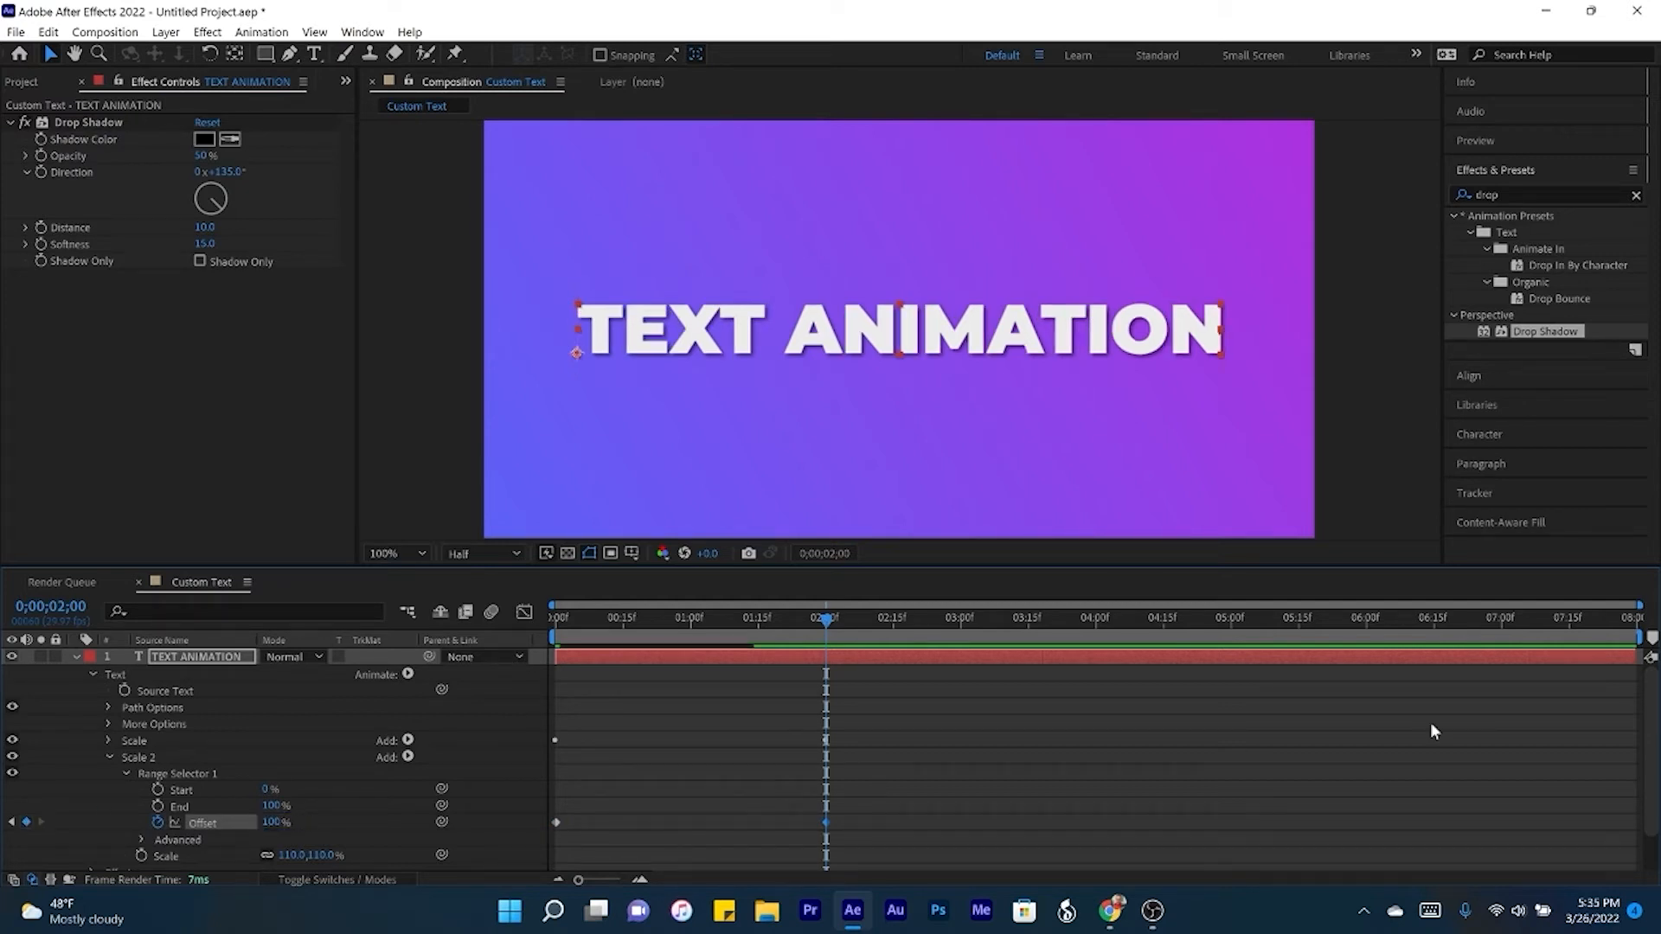
- Shift both Scale 2 Offset keyframes together forward in time so the first sits at frame 6
left_click_drag(899, 797, 531, 848)
left_click_drag(567, 615, 579, 619)
left_click_drag(557, 822, 583, 832)
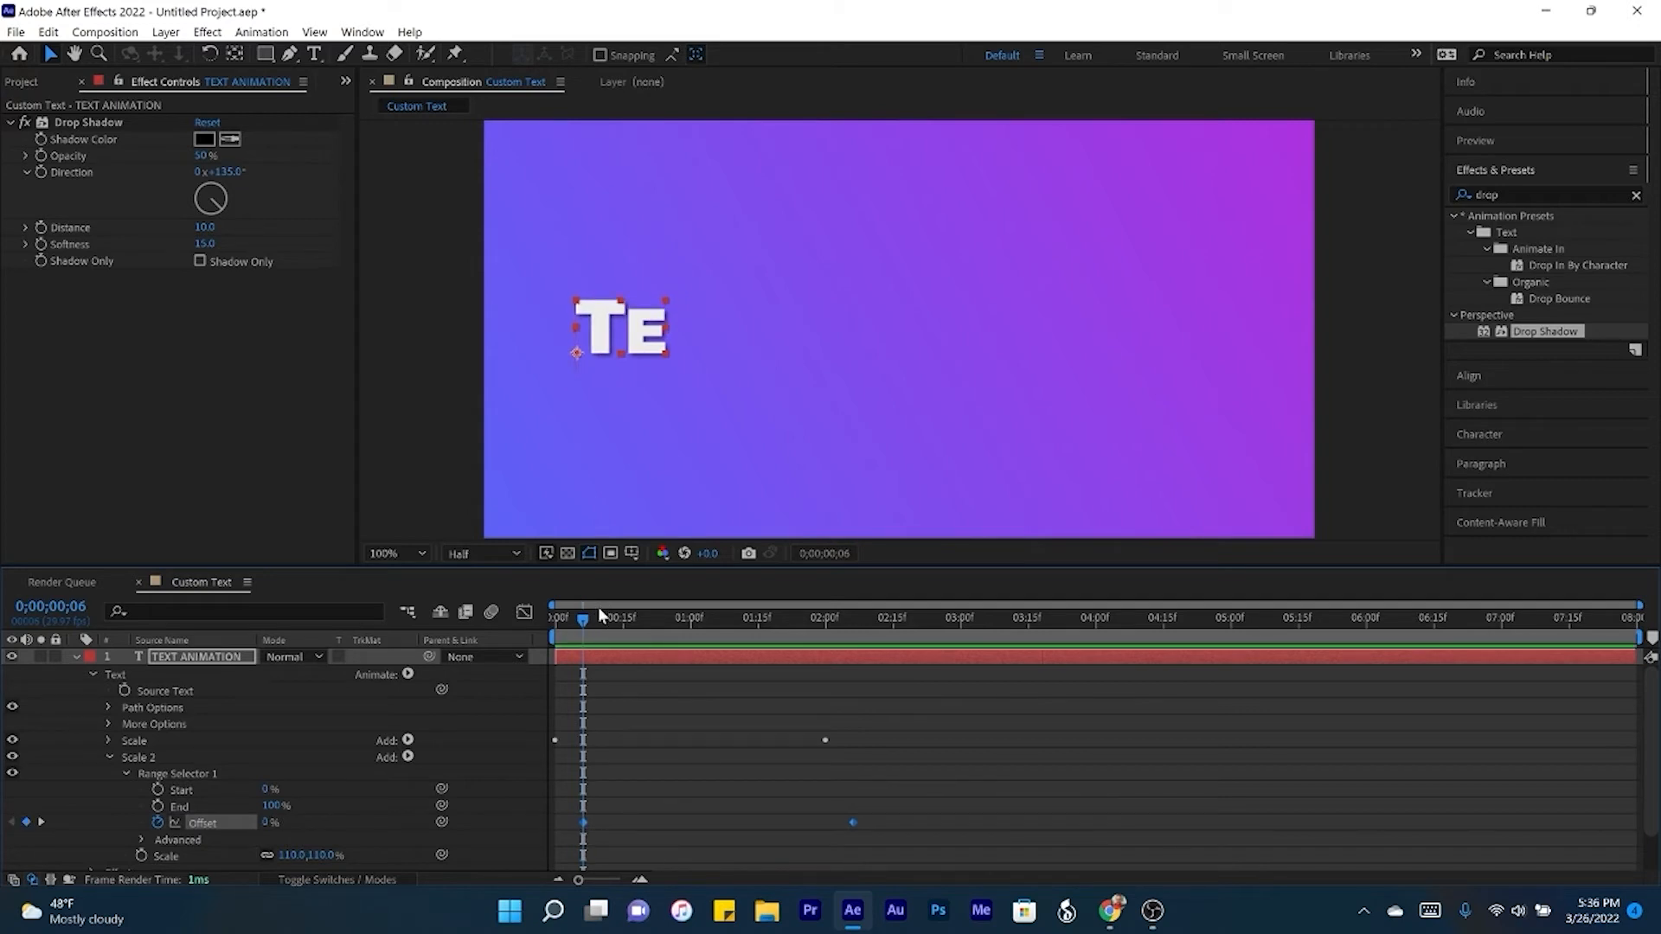
- Play the composition from the start to preview the letters scaling up and overshooting
left_click_drag(583, 621, 519, 616)
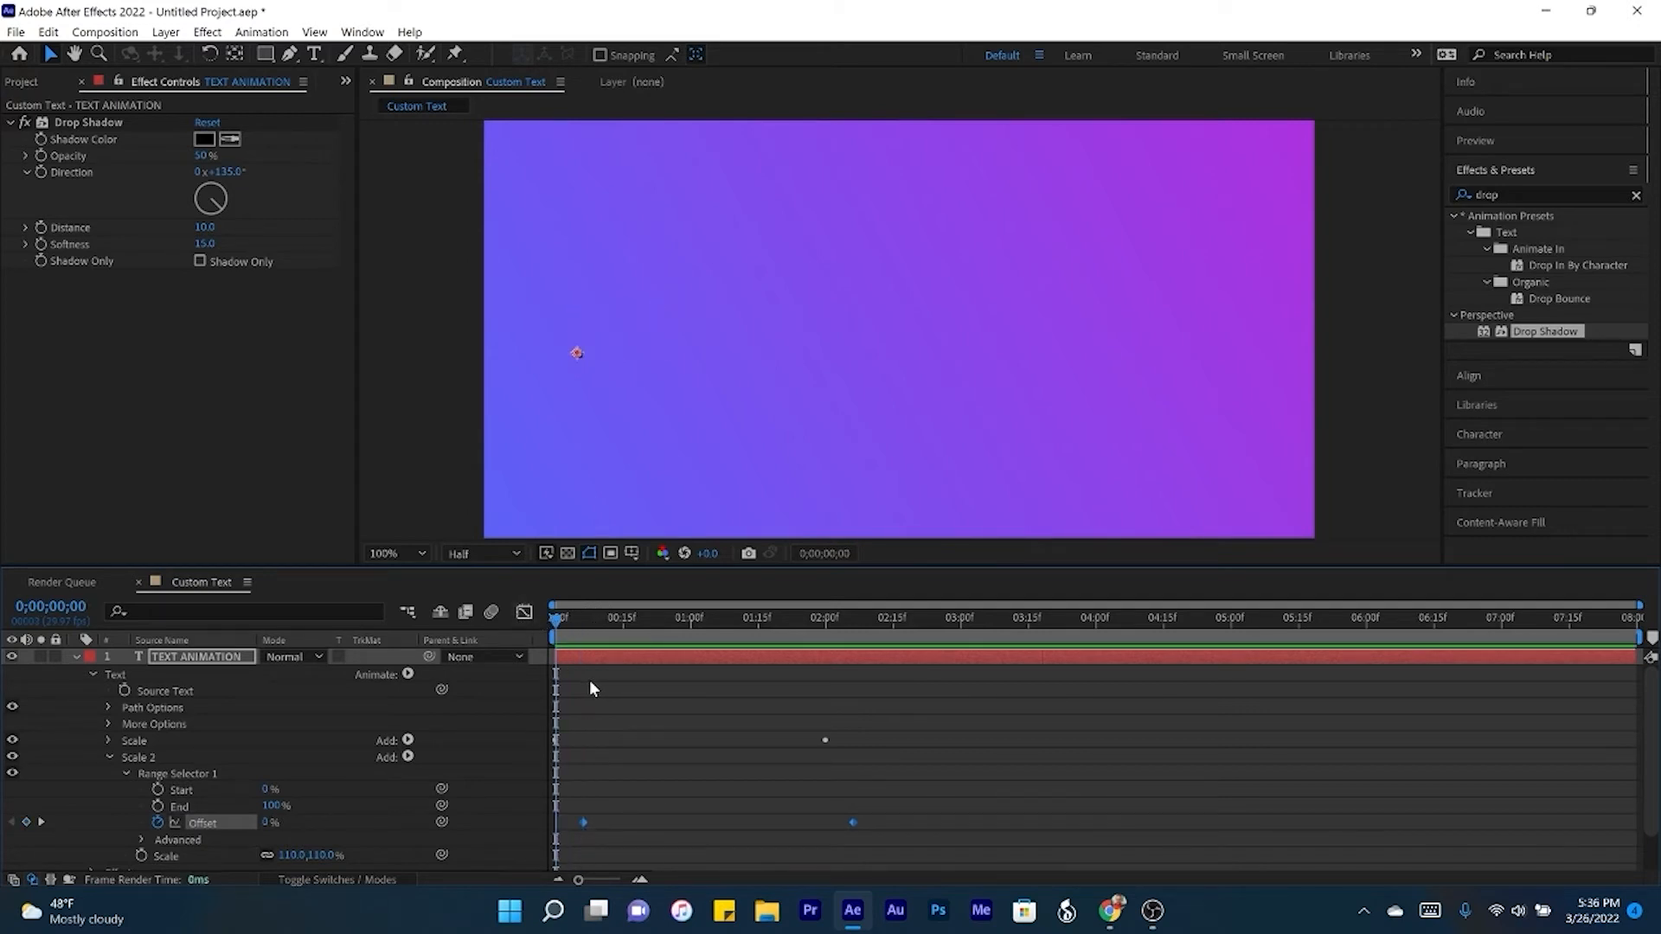
key("space")
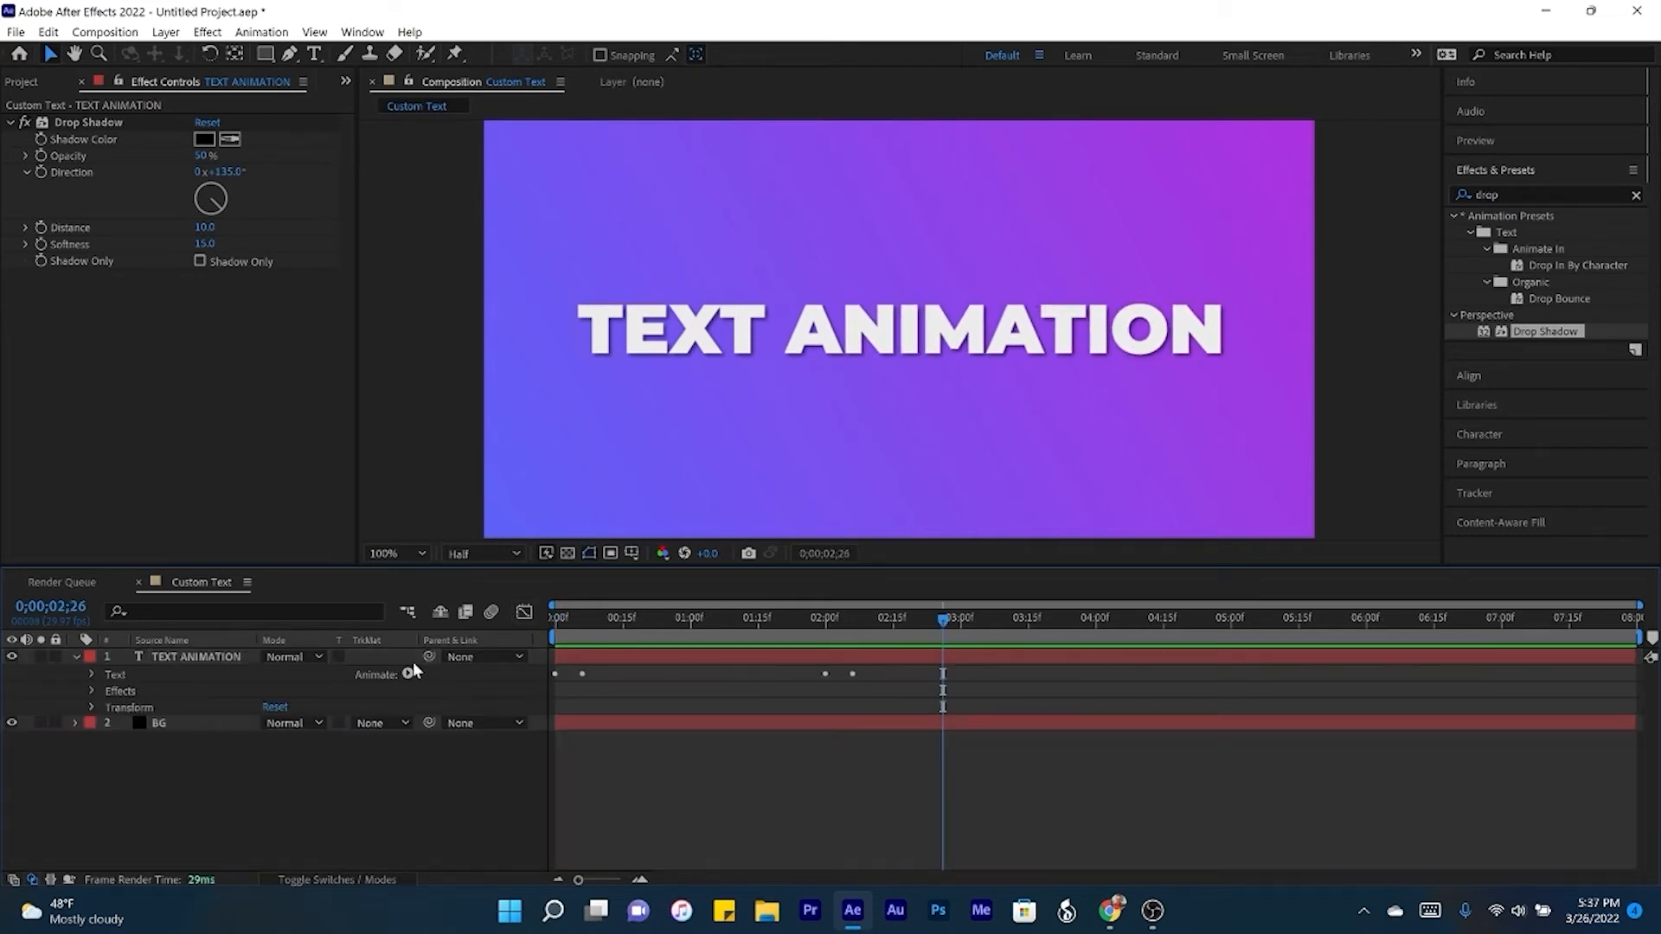
- Add a Rotation animator to the TEXT ANIMATION layer, expand its range selector and set Rotation to 20°
left_click(408, 674)
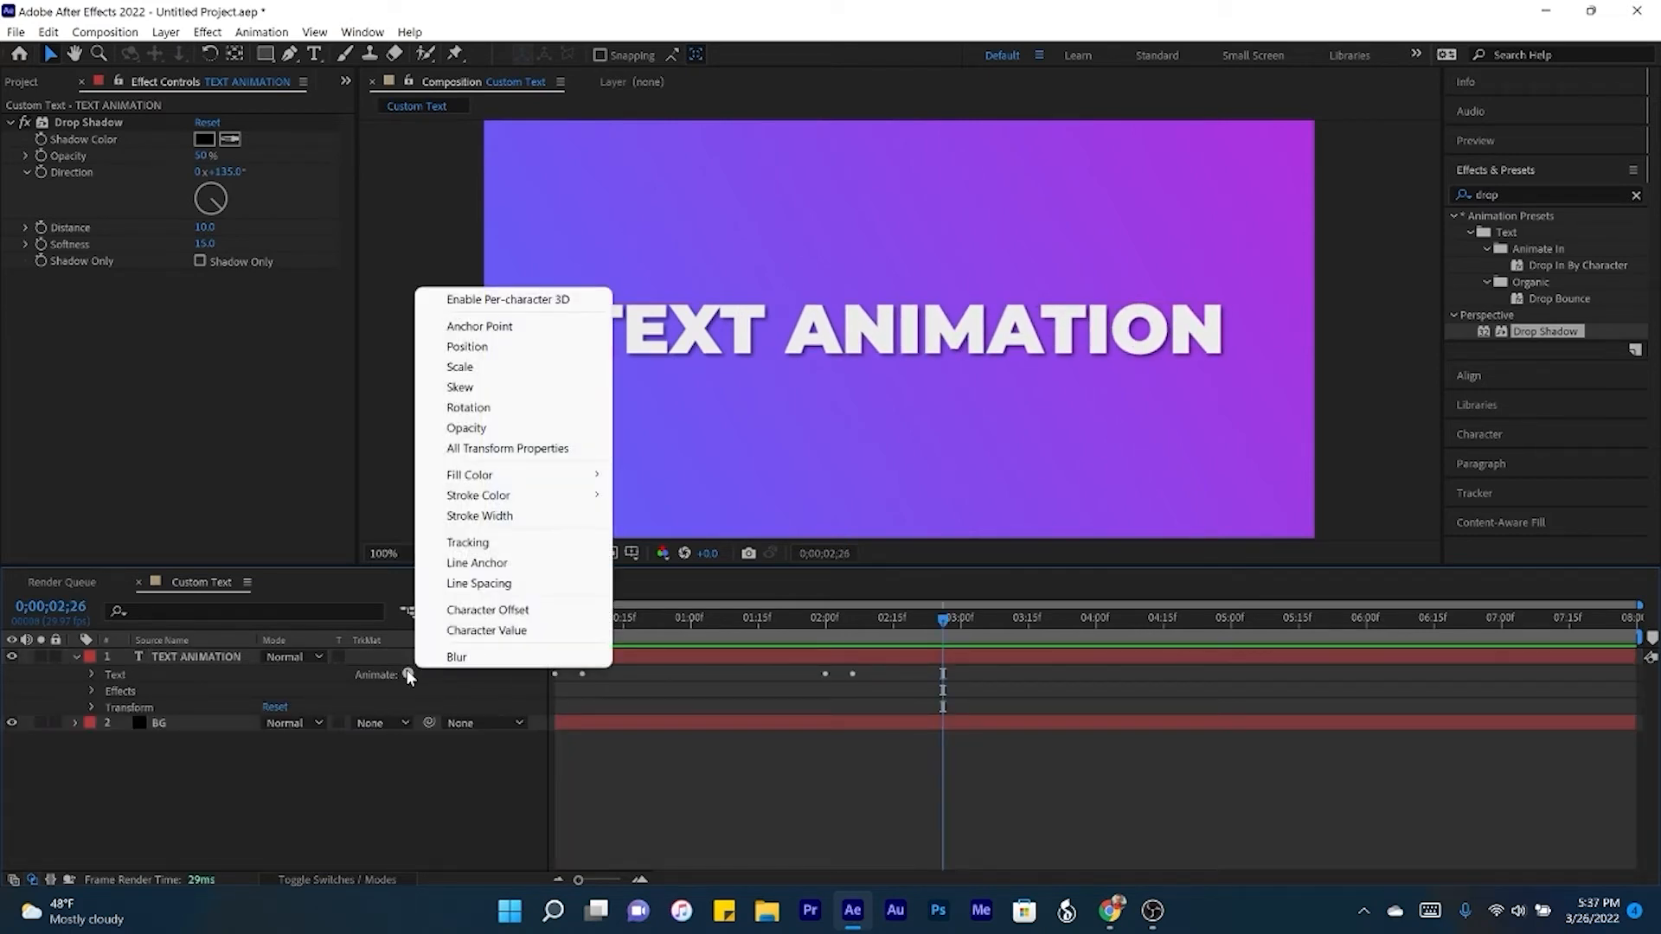
left_click(470, 407)
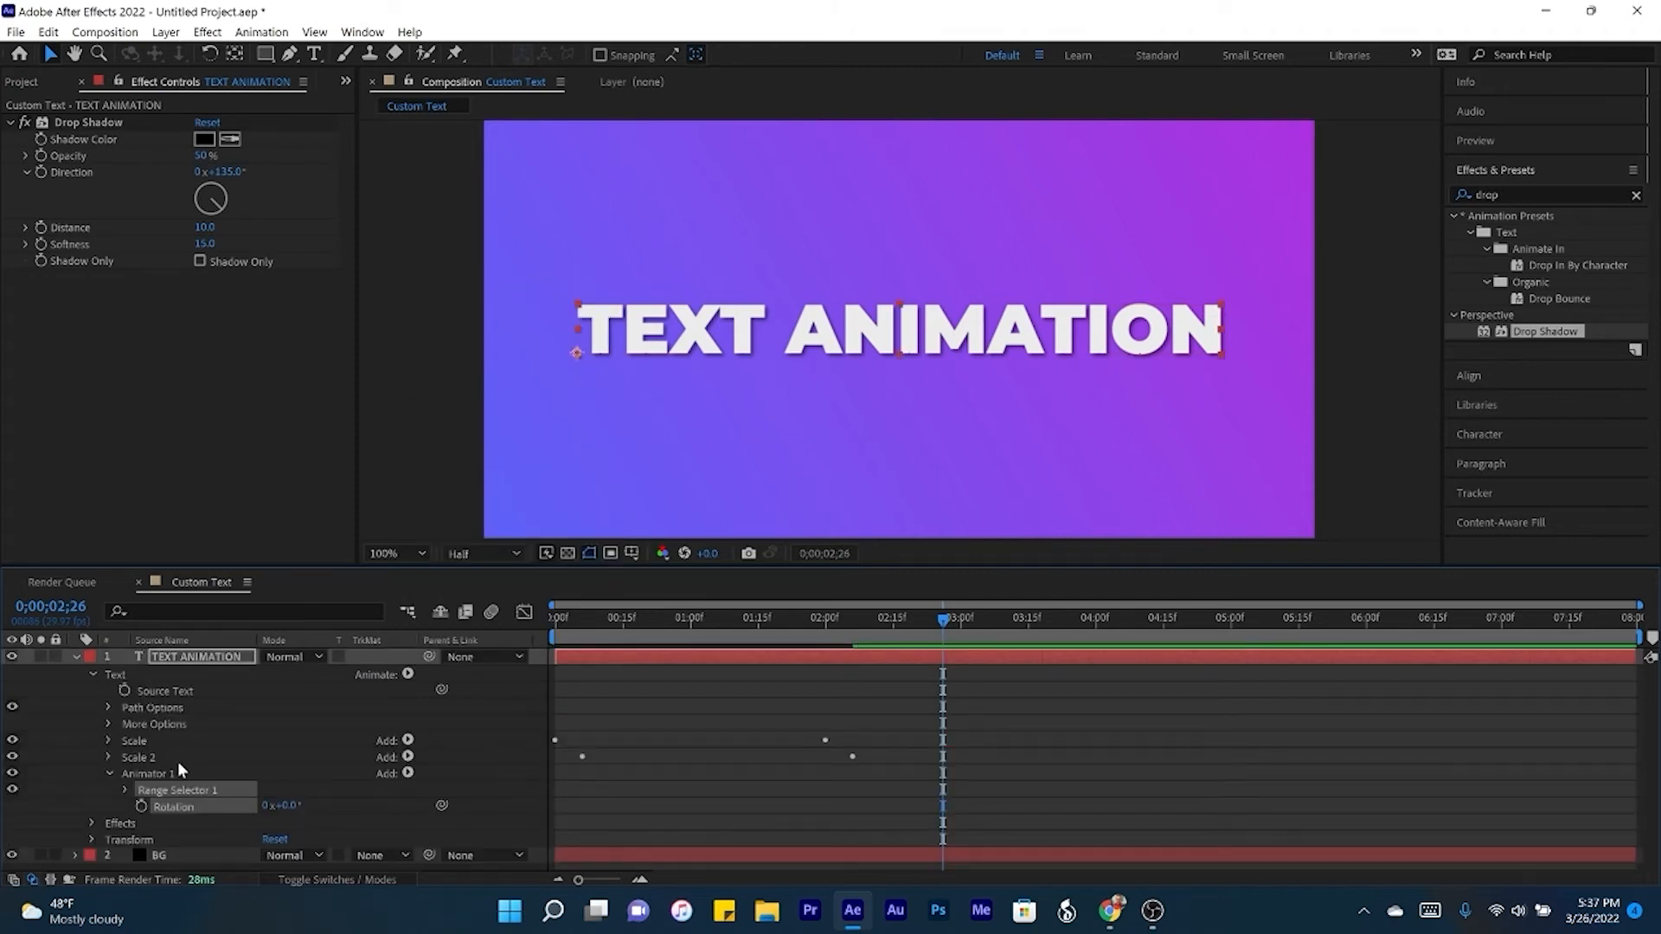
left_click(126, 789)
scroll(125, 789, "down", 1)
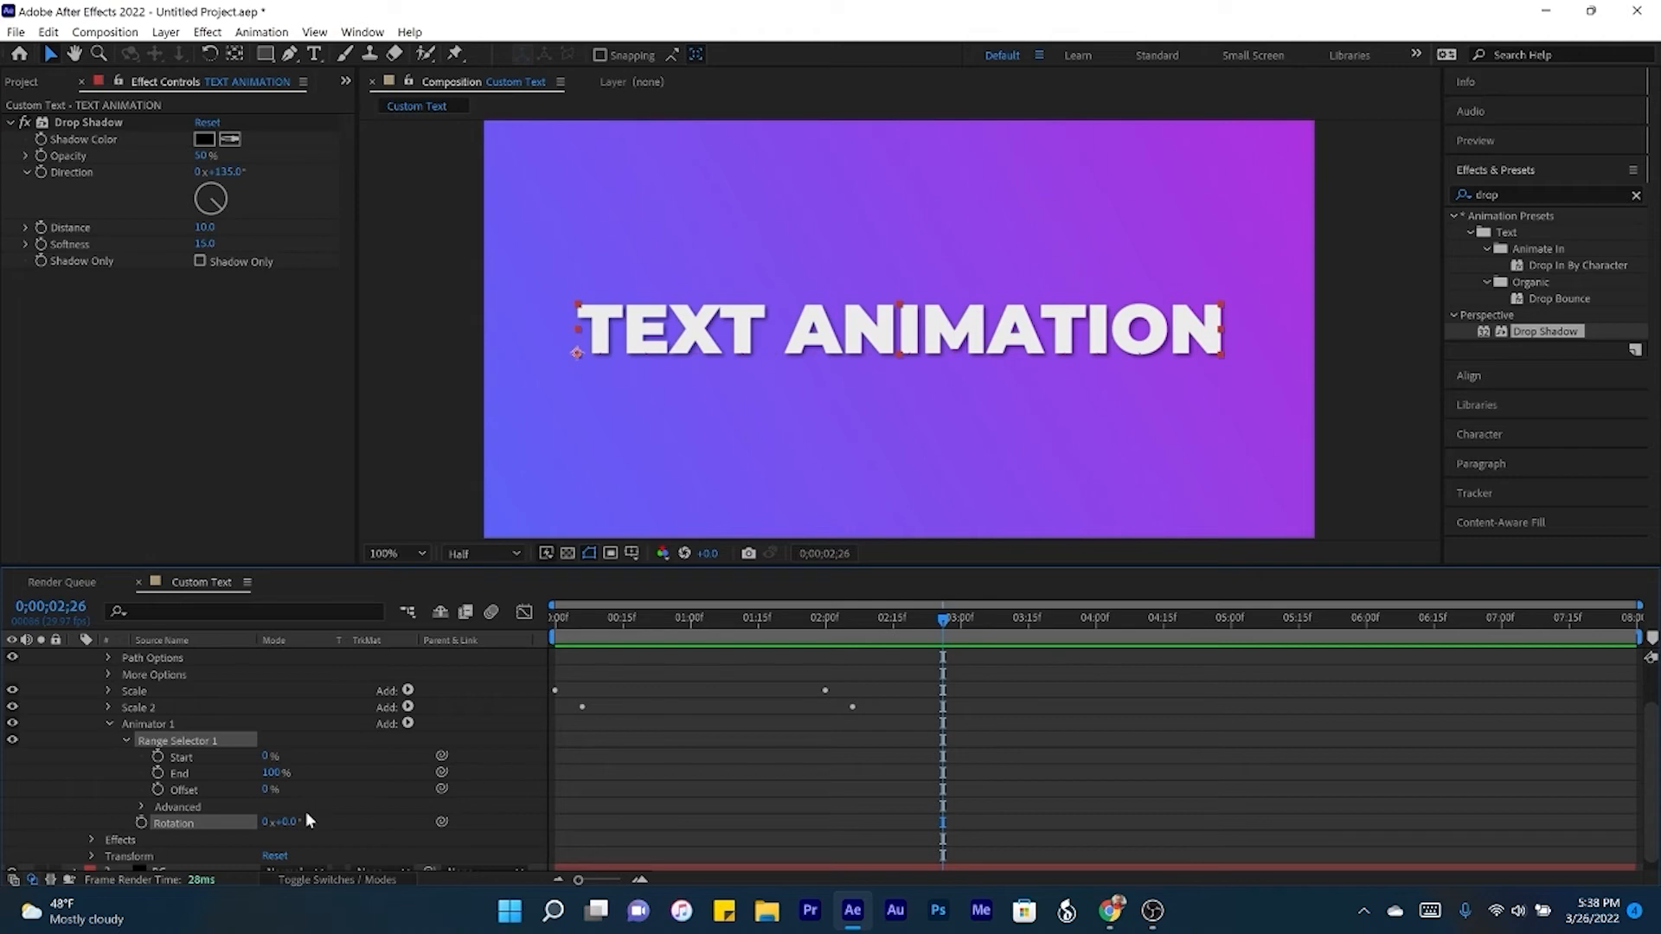
left_click_drag(295, 821, 314, 821)
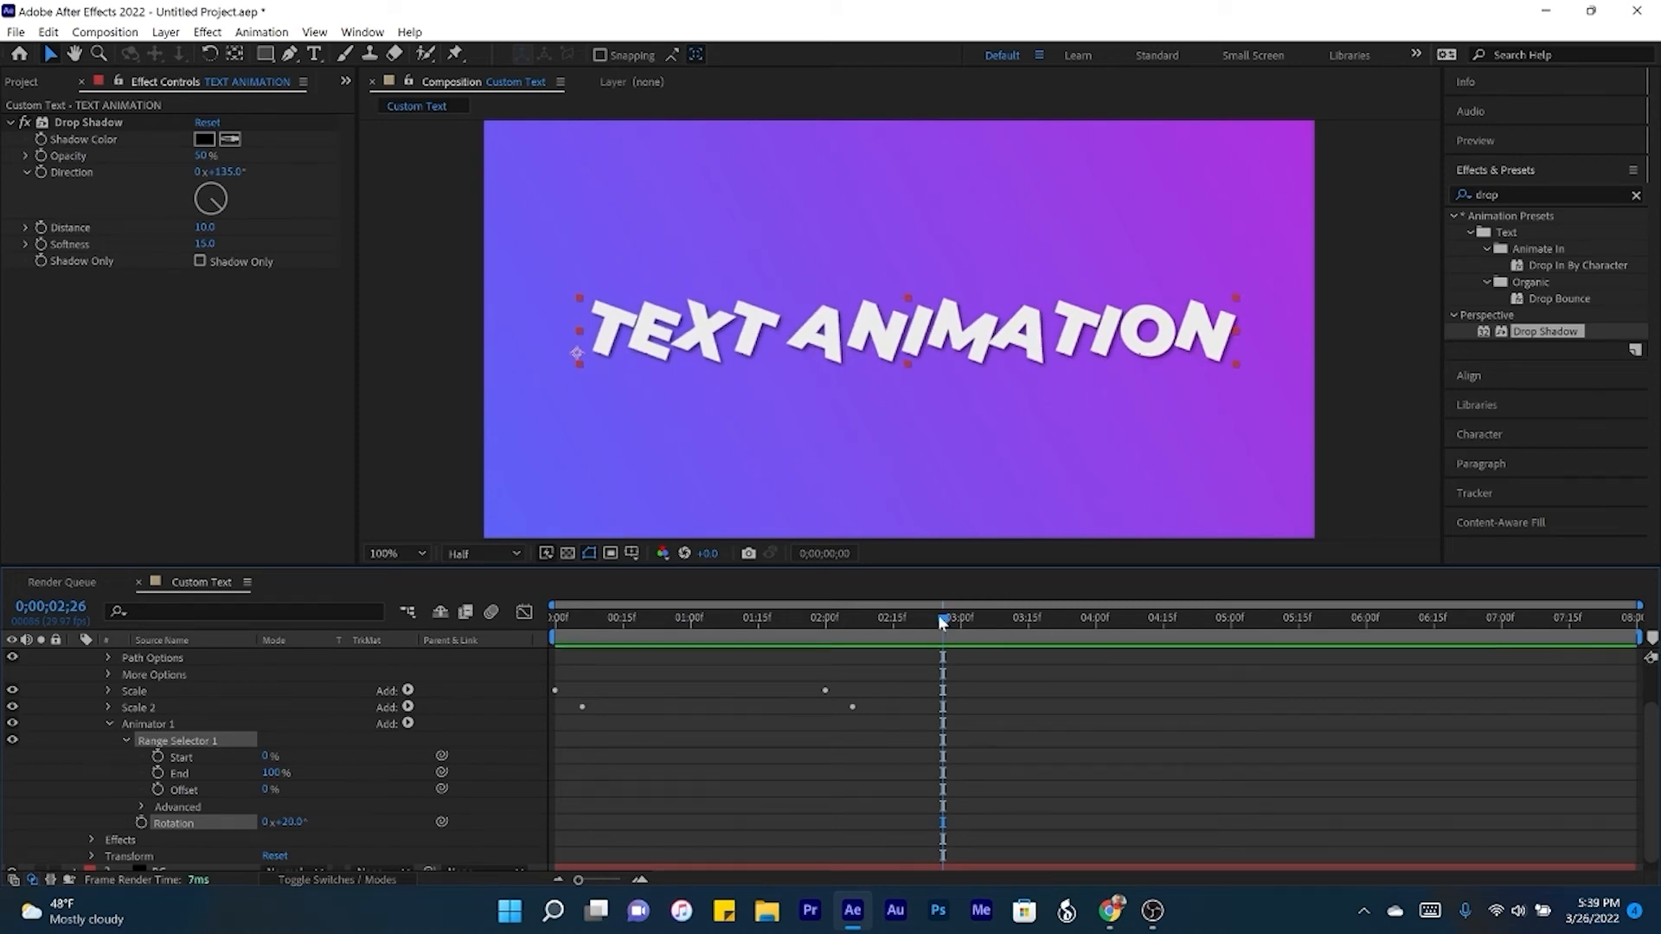
- Keyframe the rotation animator's range selector Offset at 0% at the start and 100% at 2 seconds
key("Home")
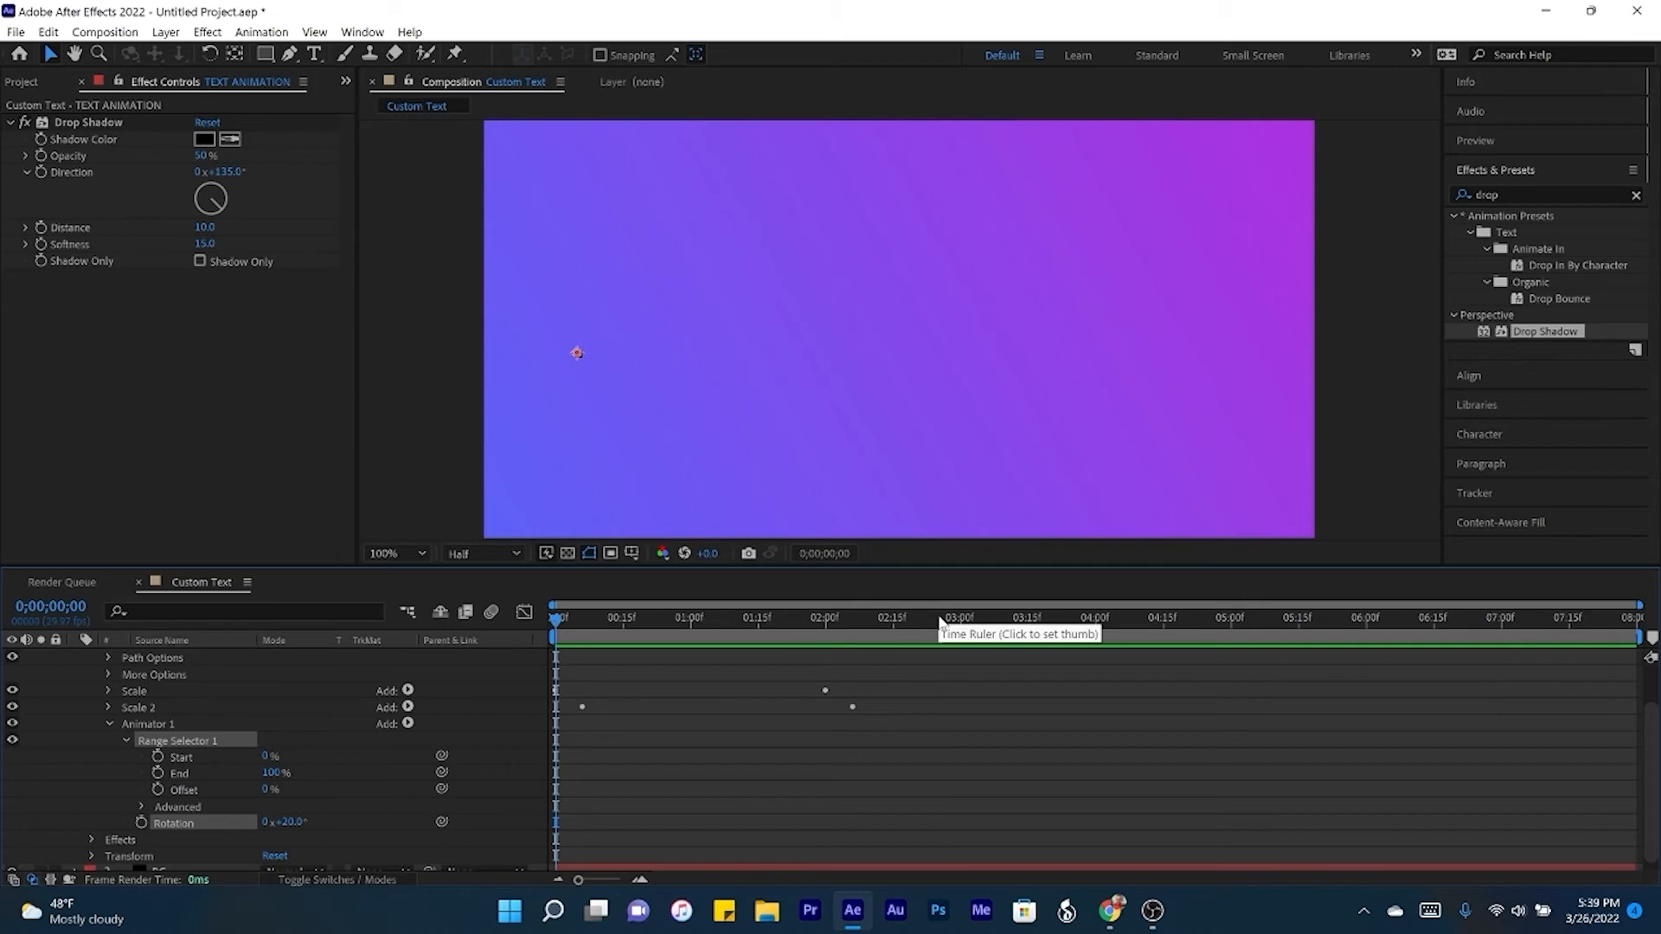
left_click(157, 789)
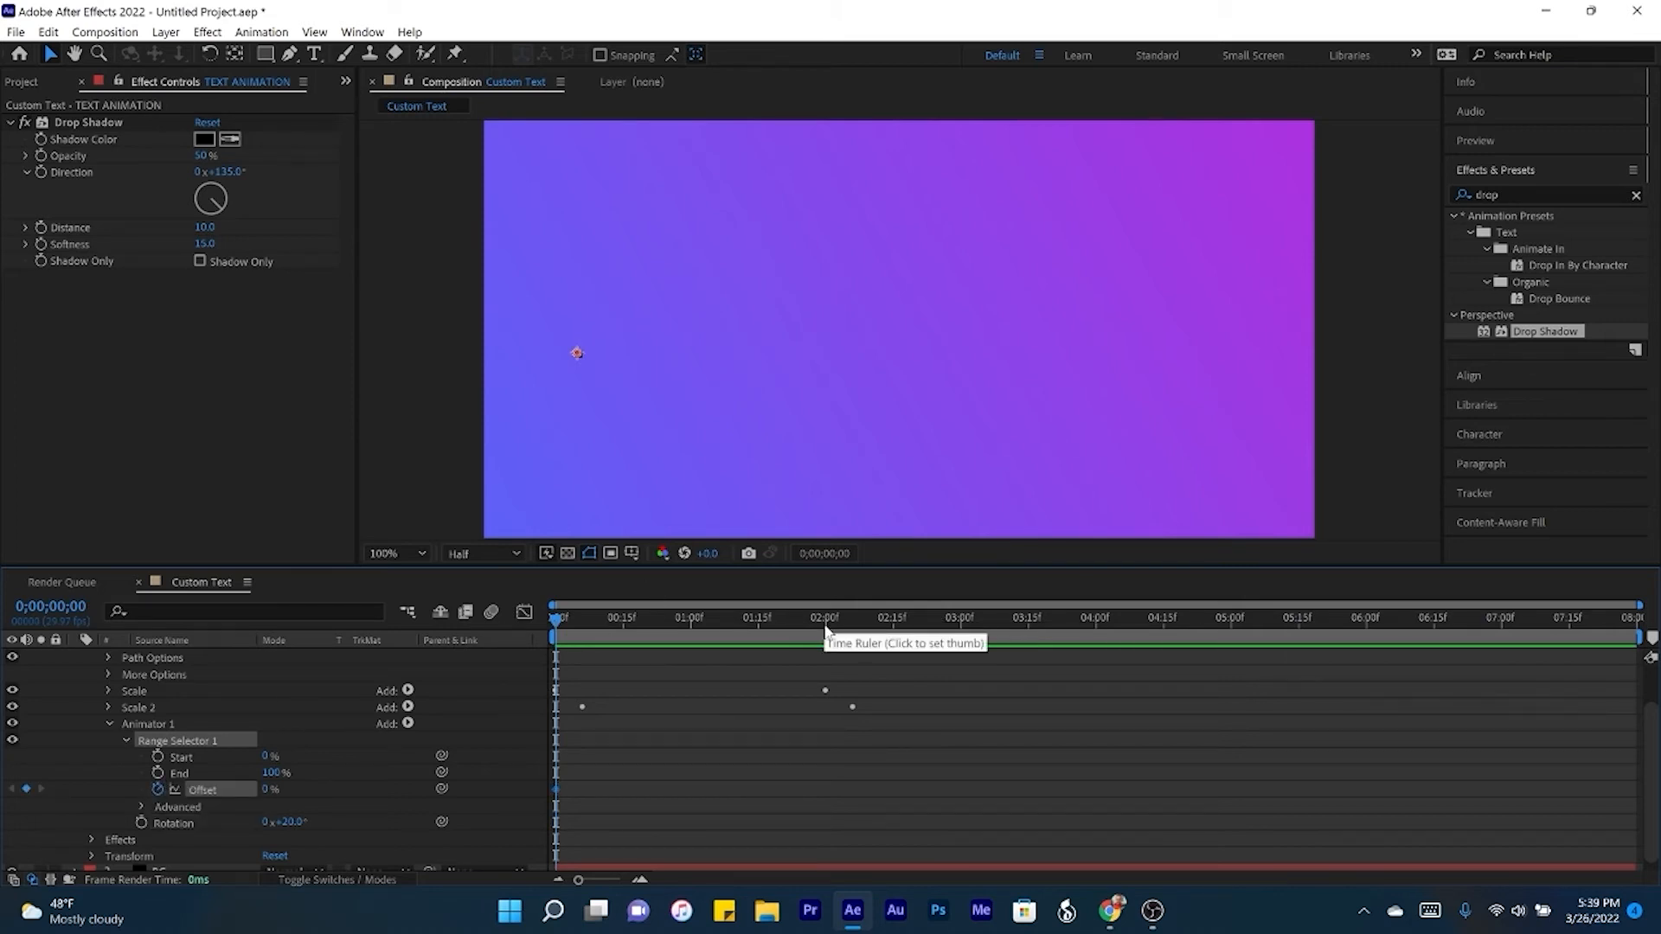
left_click(826, 629)
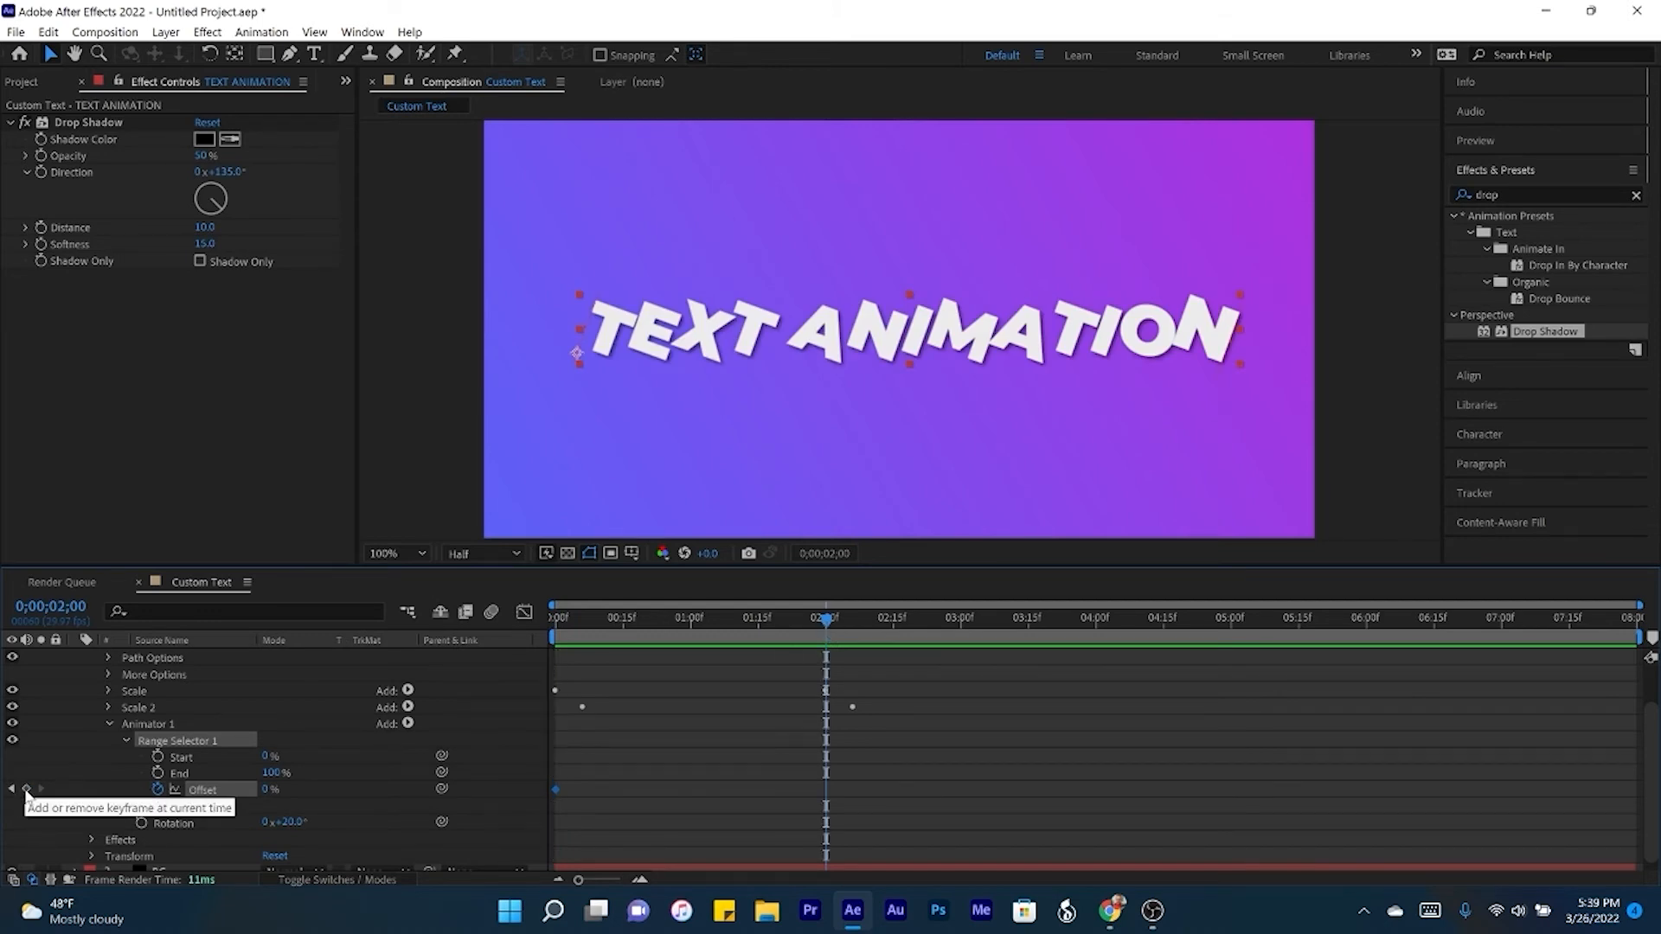
left_click(270, 789)
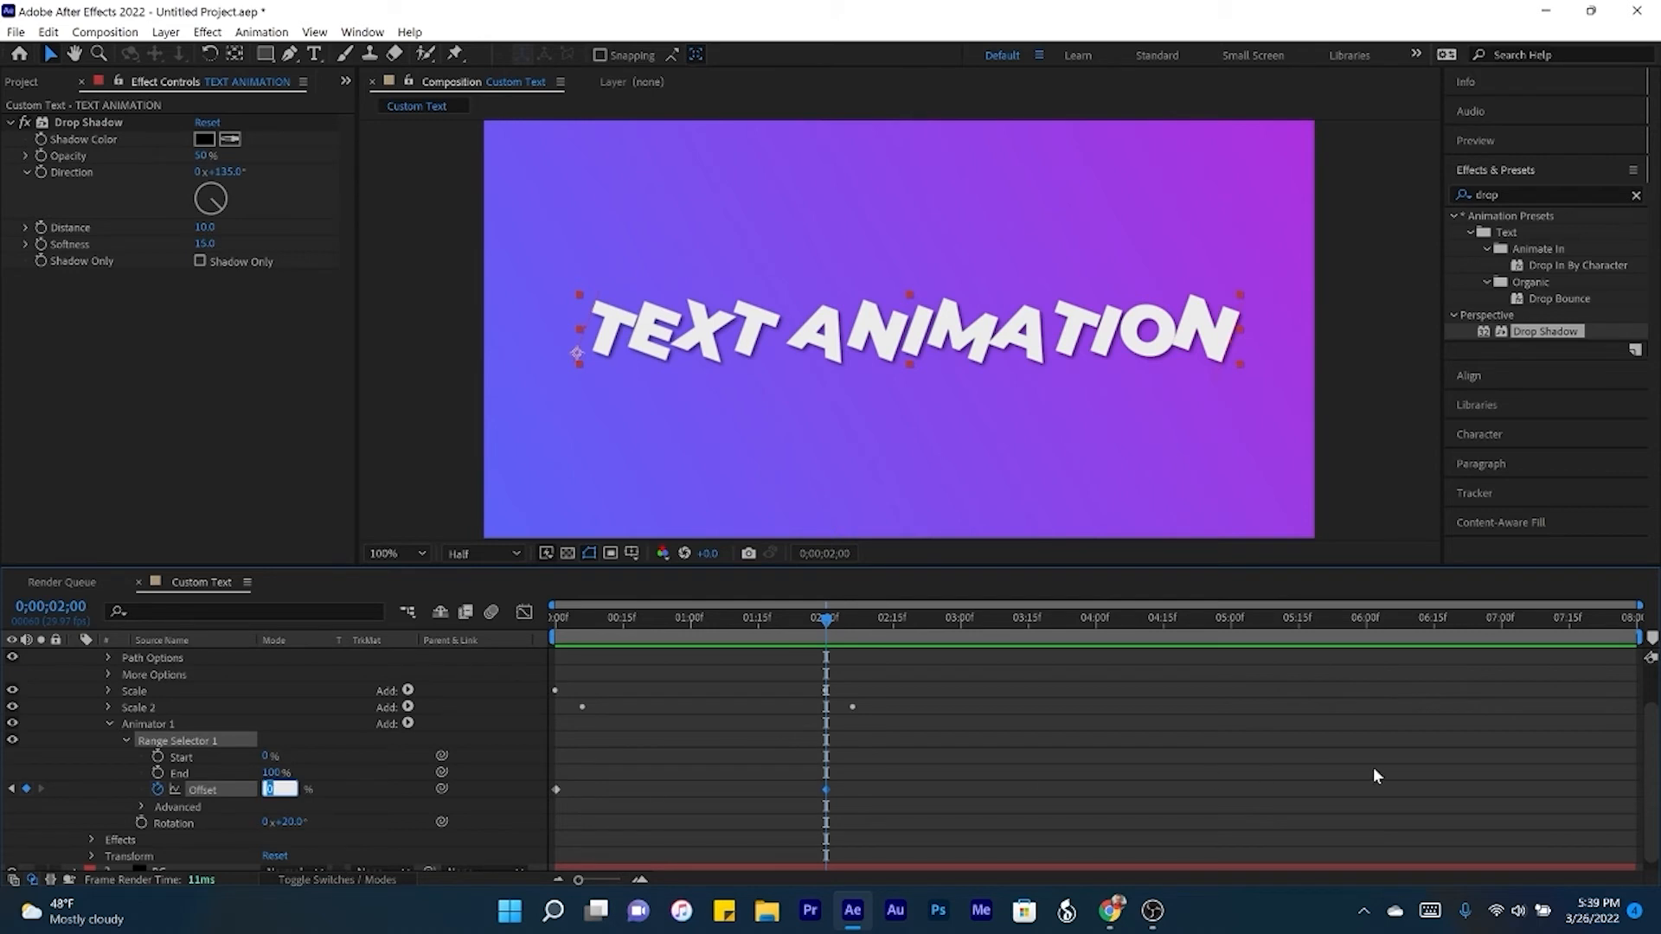
type("100")
key("Return")
- Shift both rotation Offset keyframes together so the first sits at frame 2, and preview the animation from the start
left_click_drag(869, 770, 534, 811)
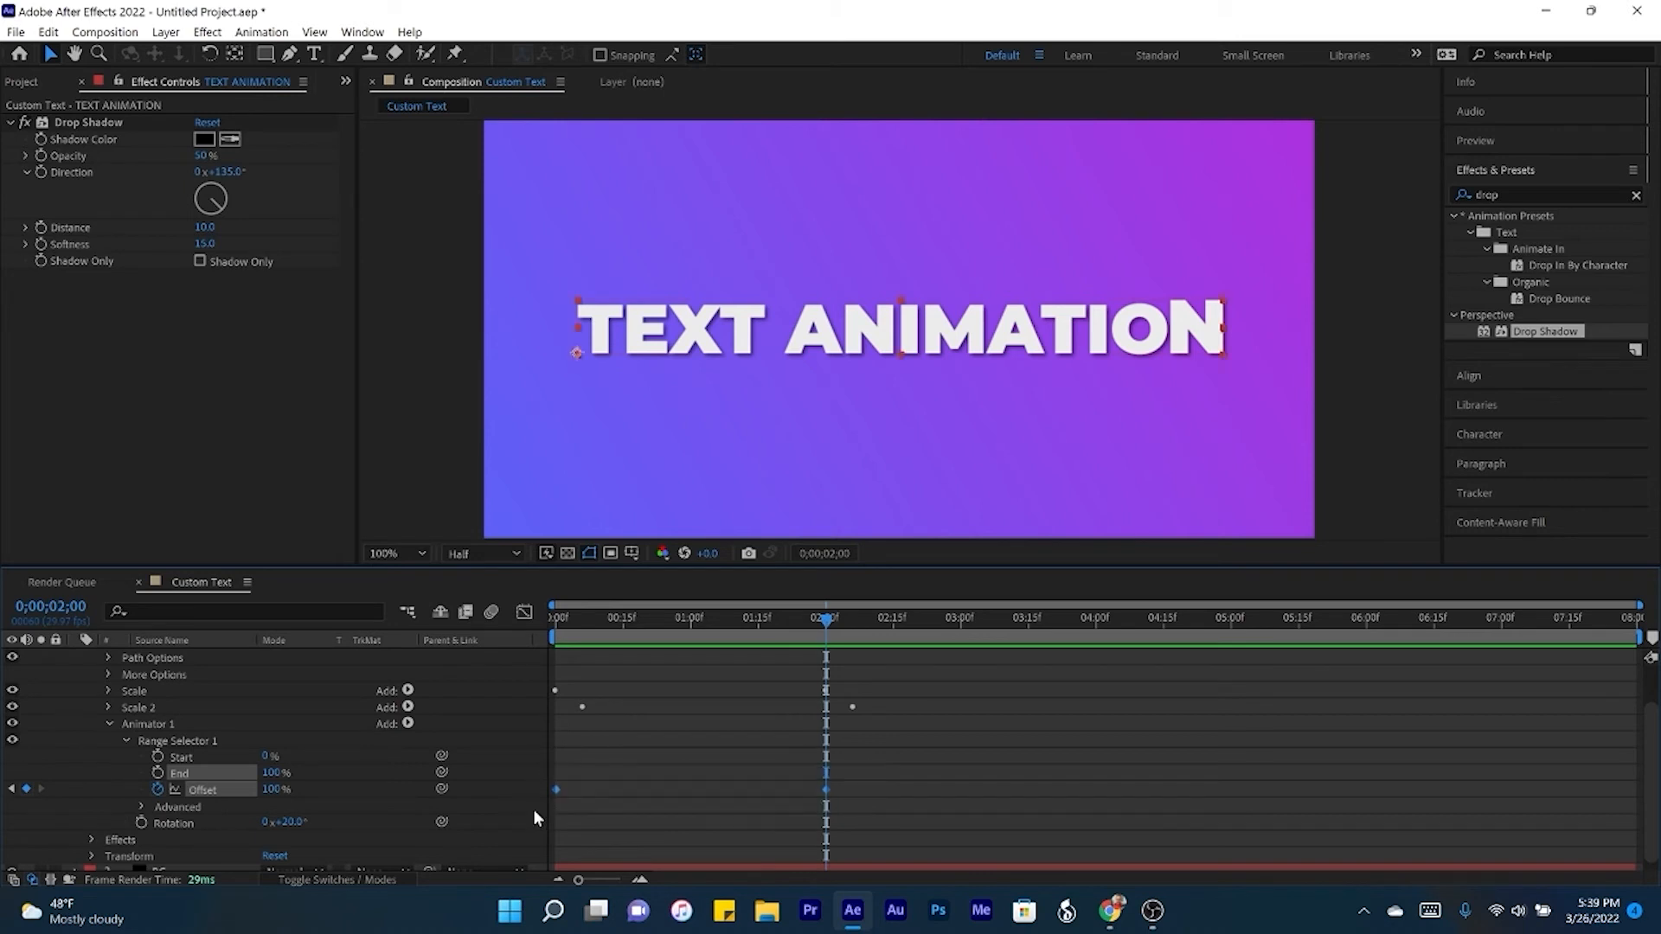
left_click(560, 617)
left_click(562, 617)
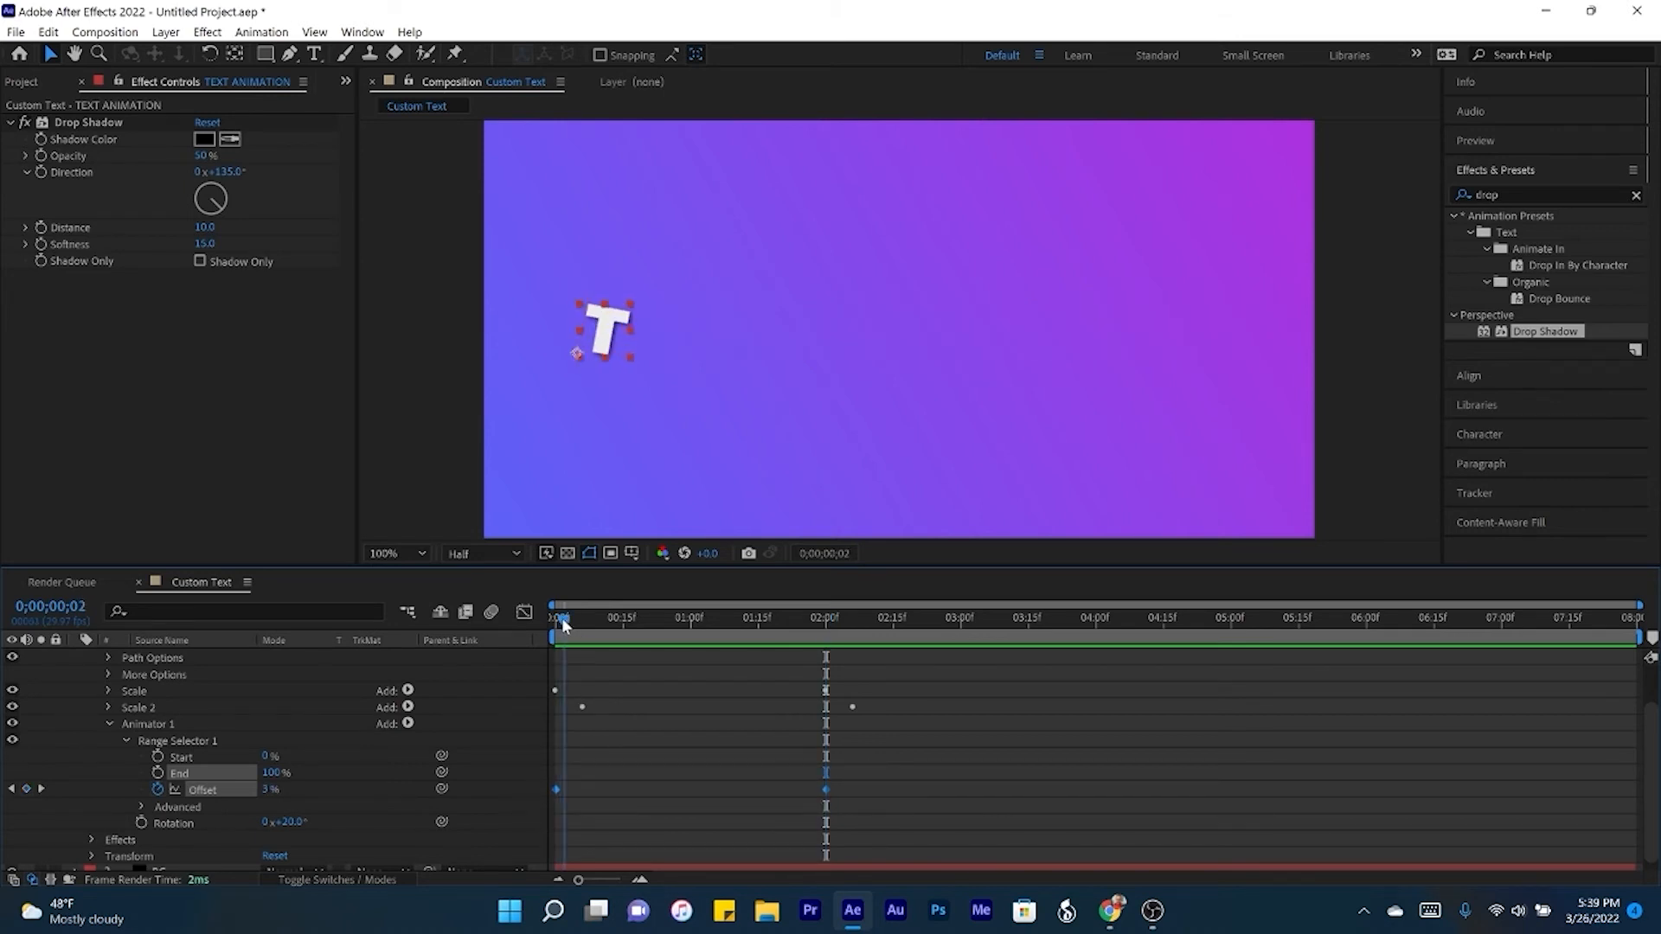
left_click_drag(557, 792, 565, 791)
key("Home")
left_click(626, 750)
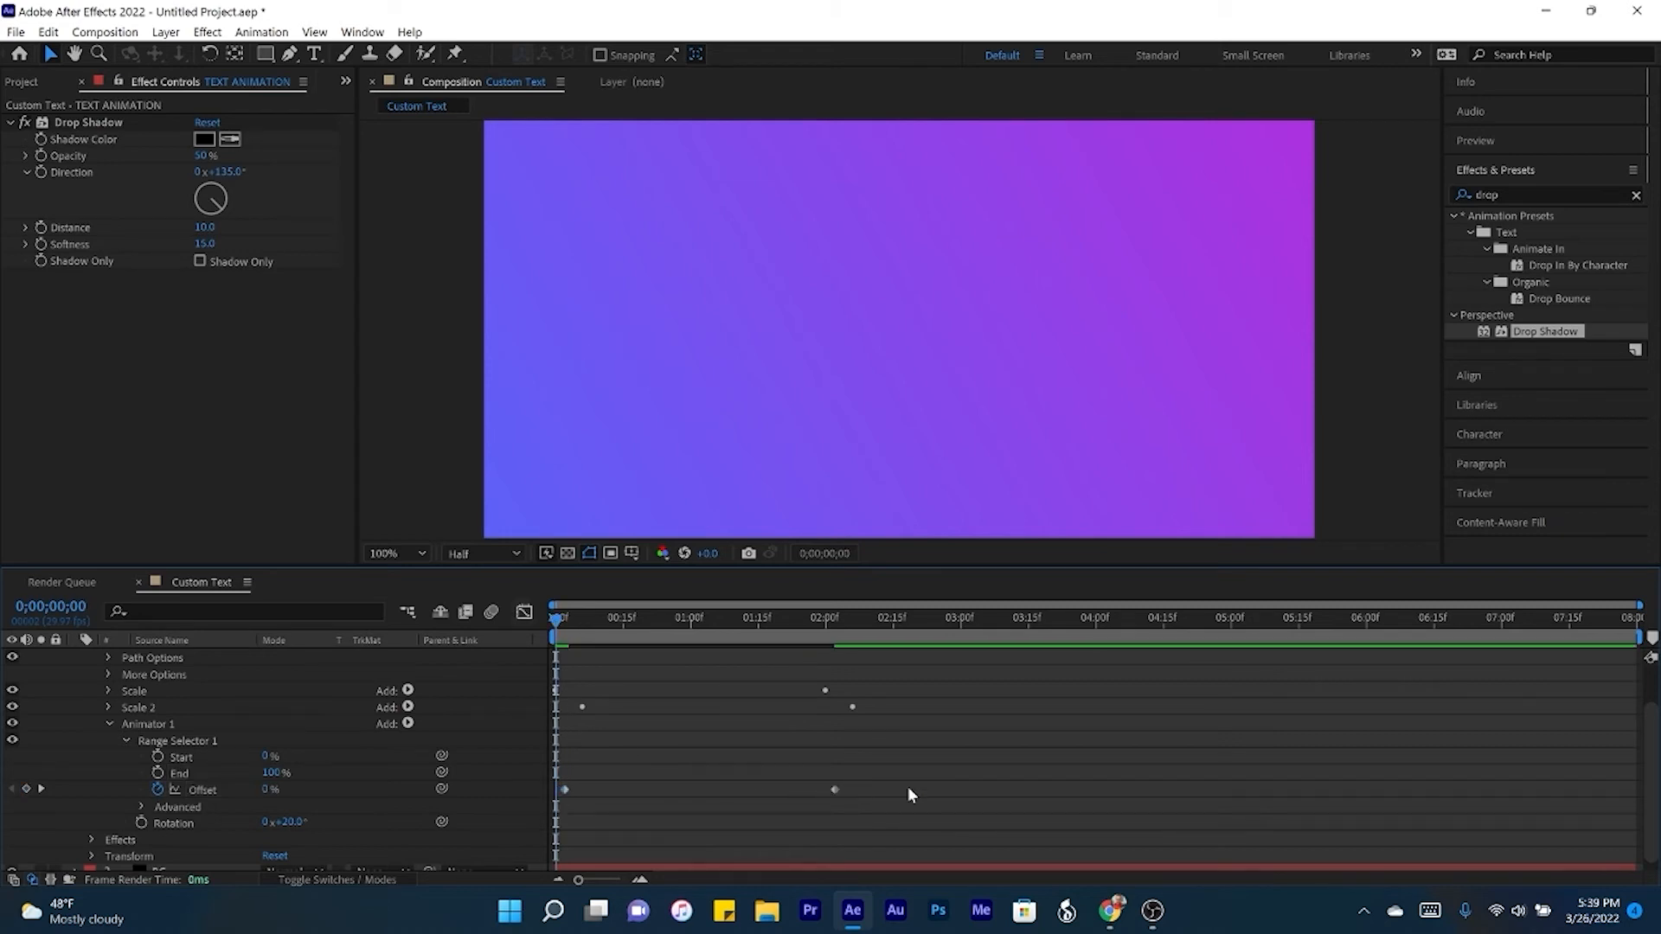
key("space")
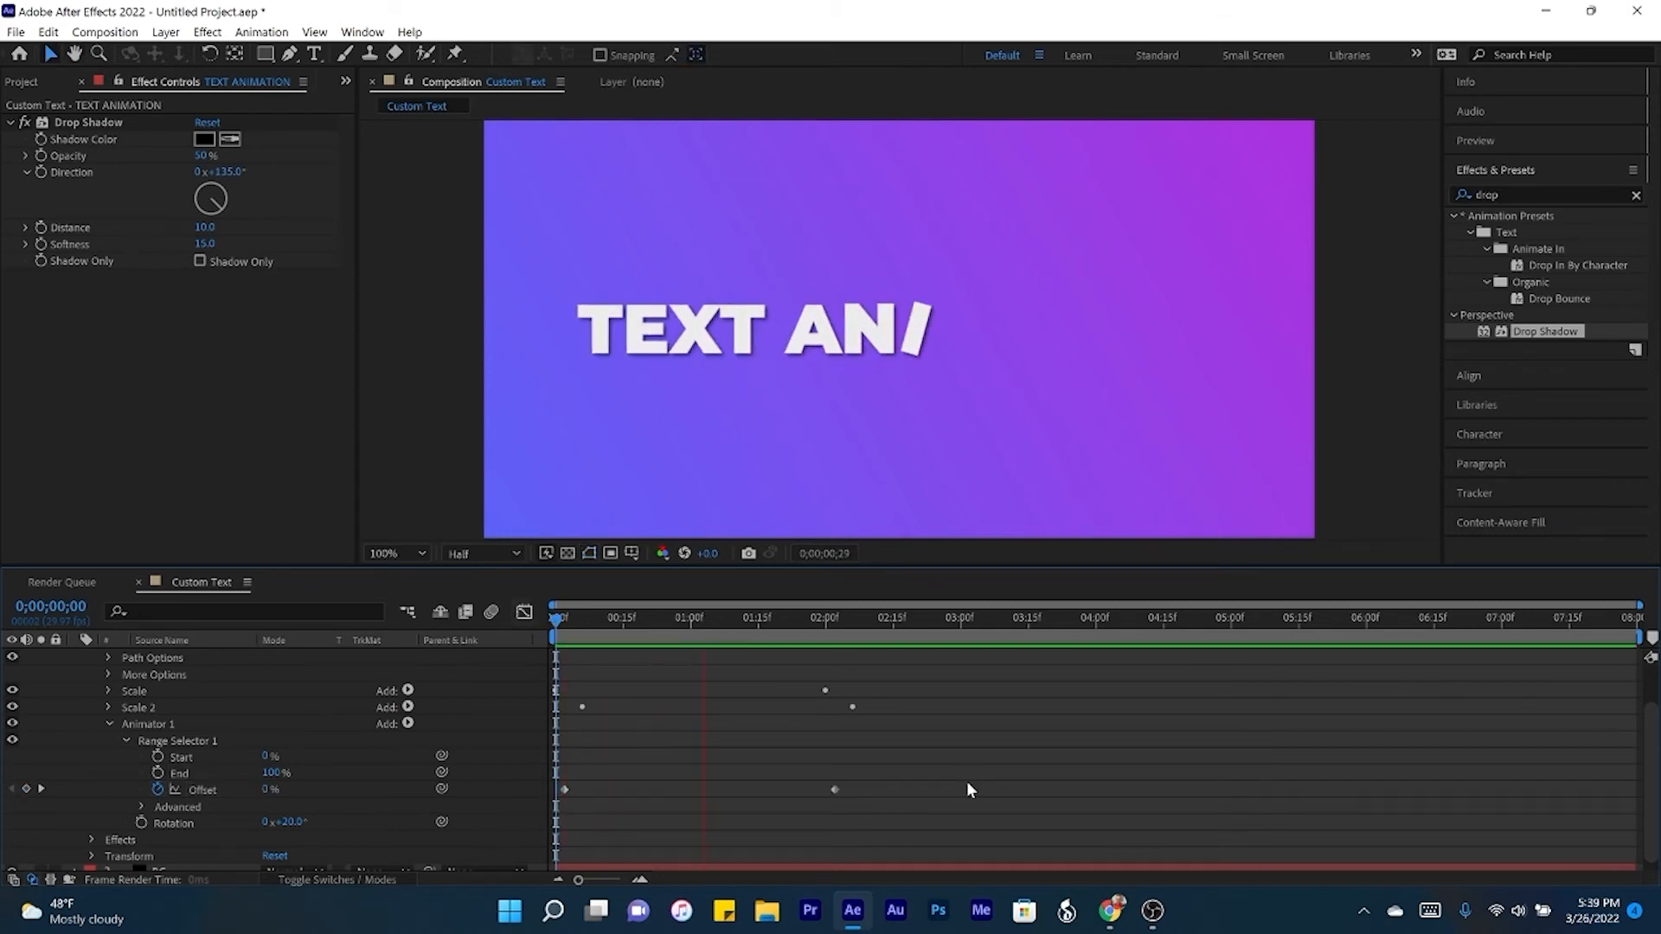
- Collapse Animator 1 and rename it Rotation
left_click(122, 739)
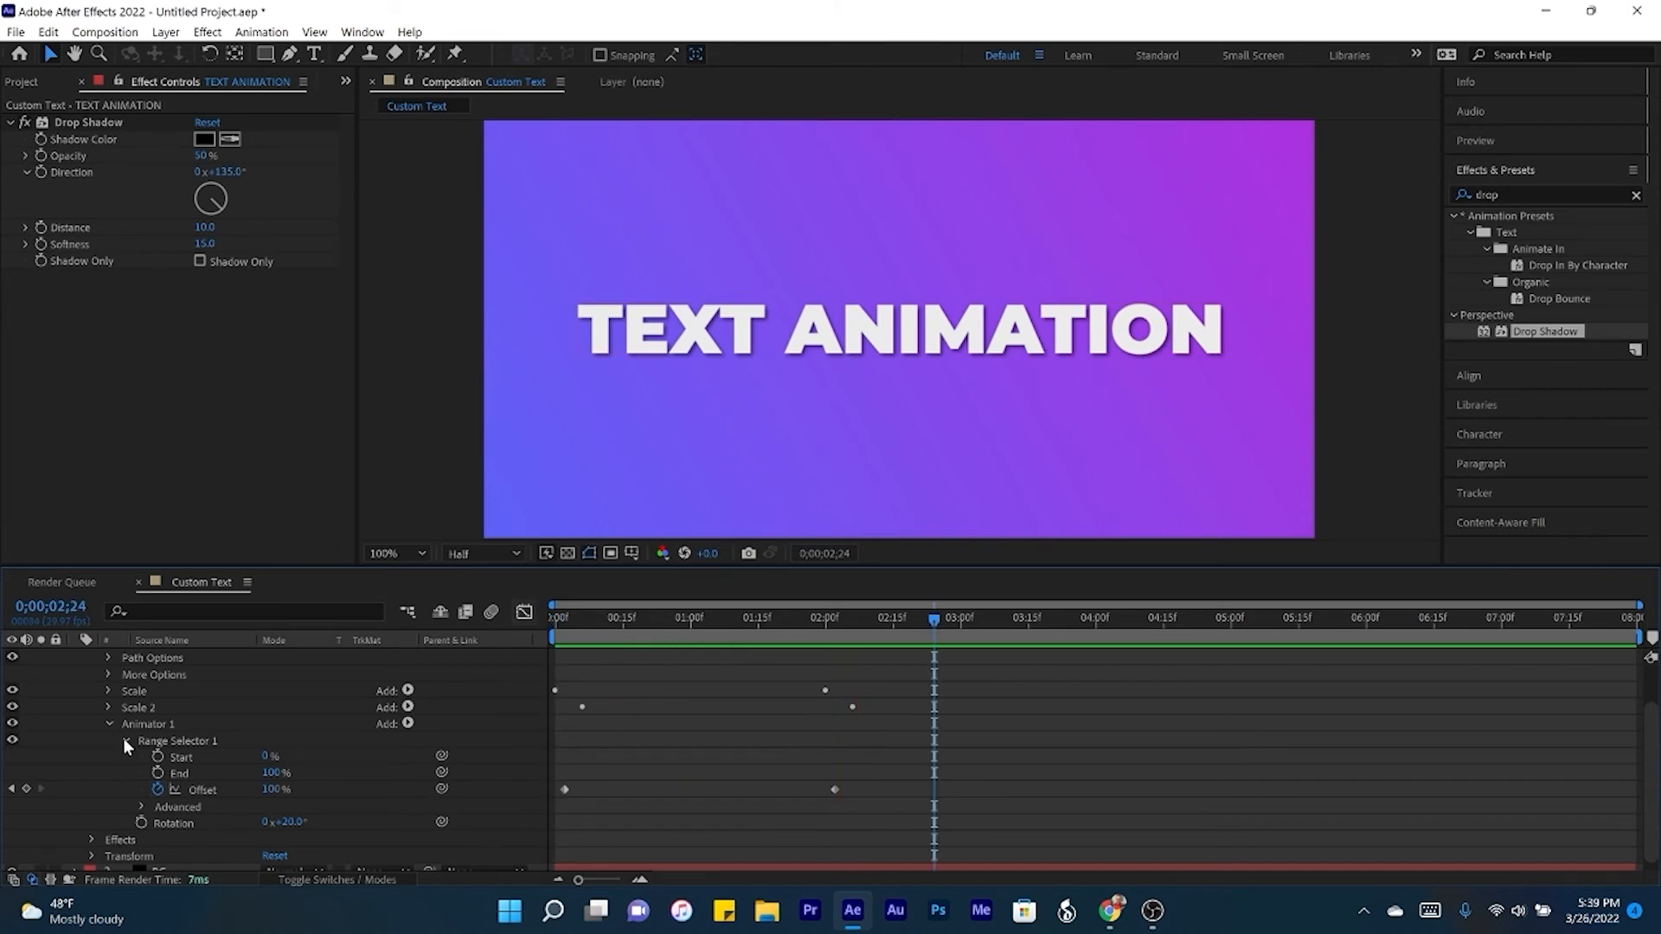
left_click(122, 739)
left_click(109, 773)
left_click(168, 767)
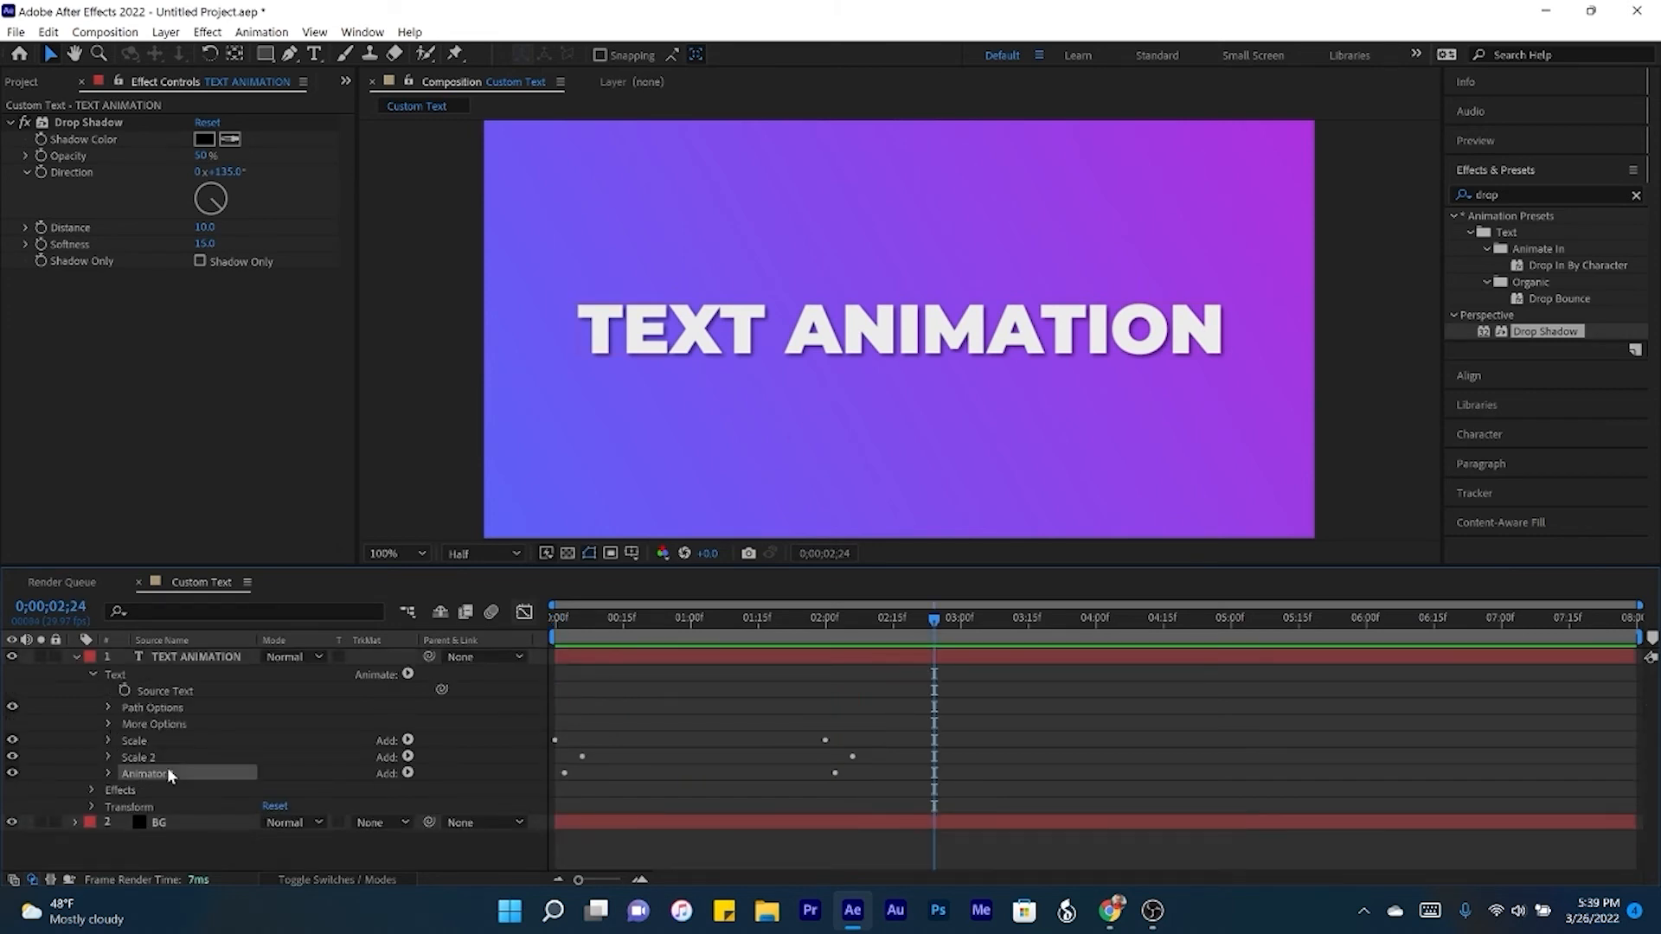
key("Return")
type("Rotation")
key("Return")
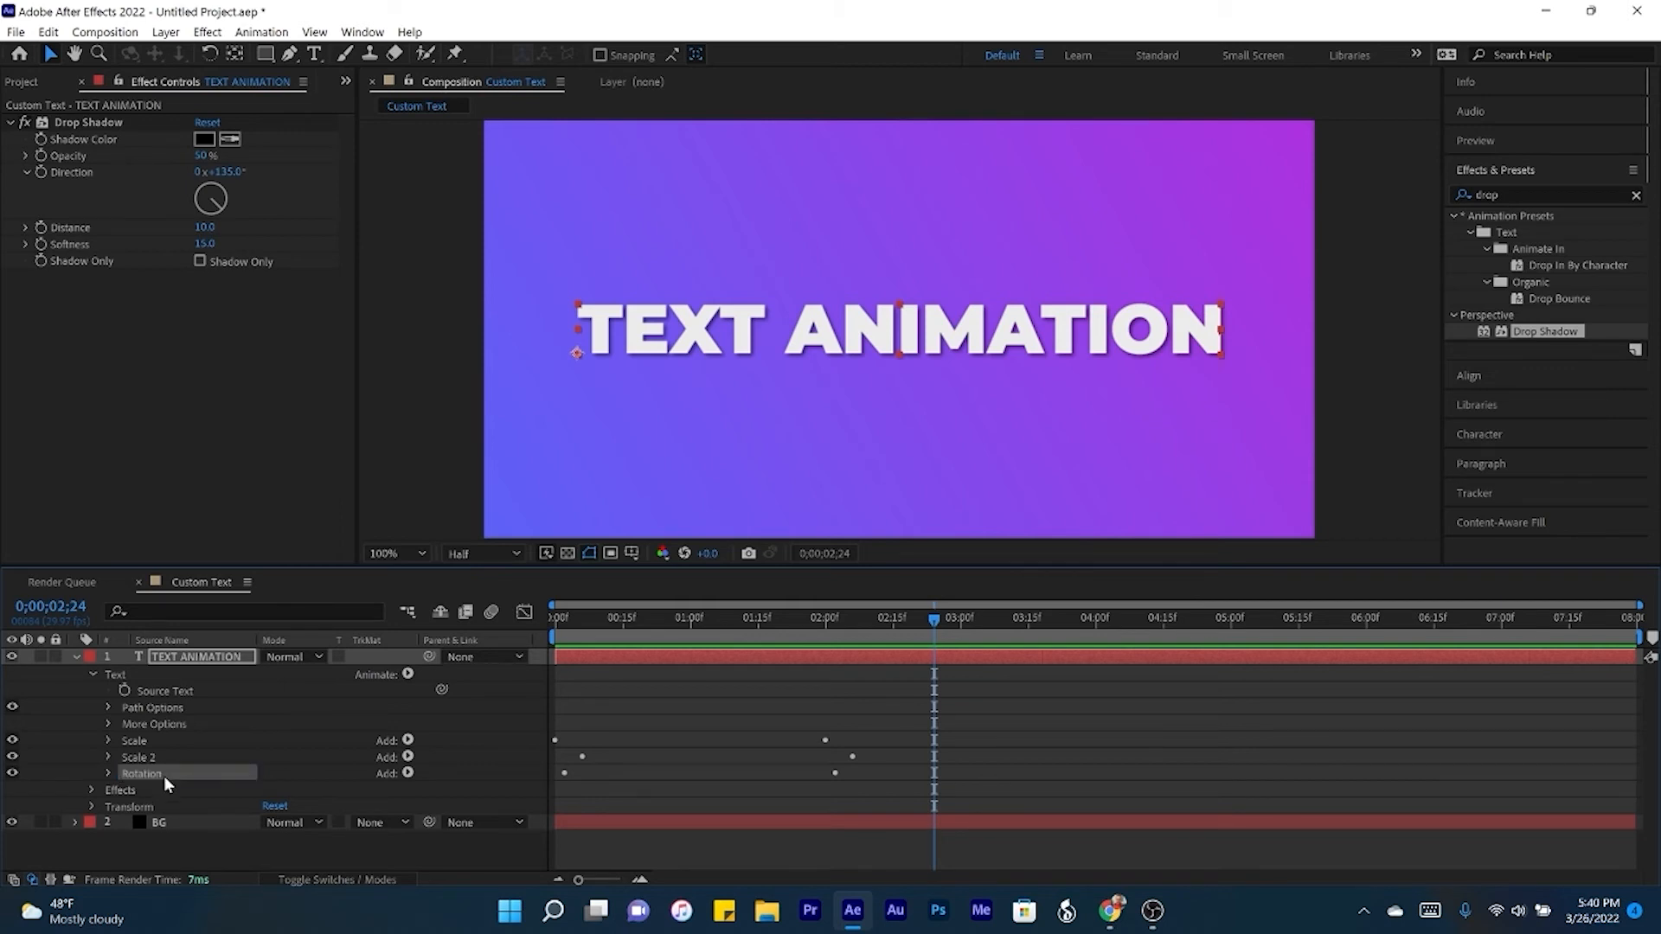
- Duplicate the Rotation animator, hide the original and expand the copy's range selector
key("ctrl+d")
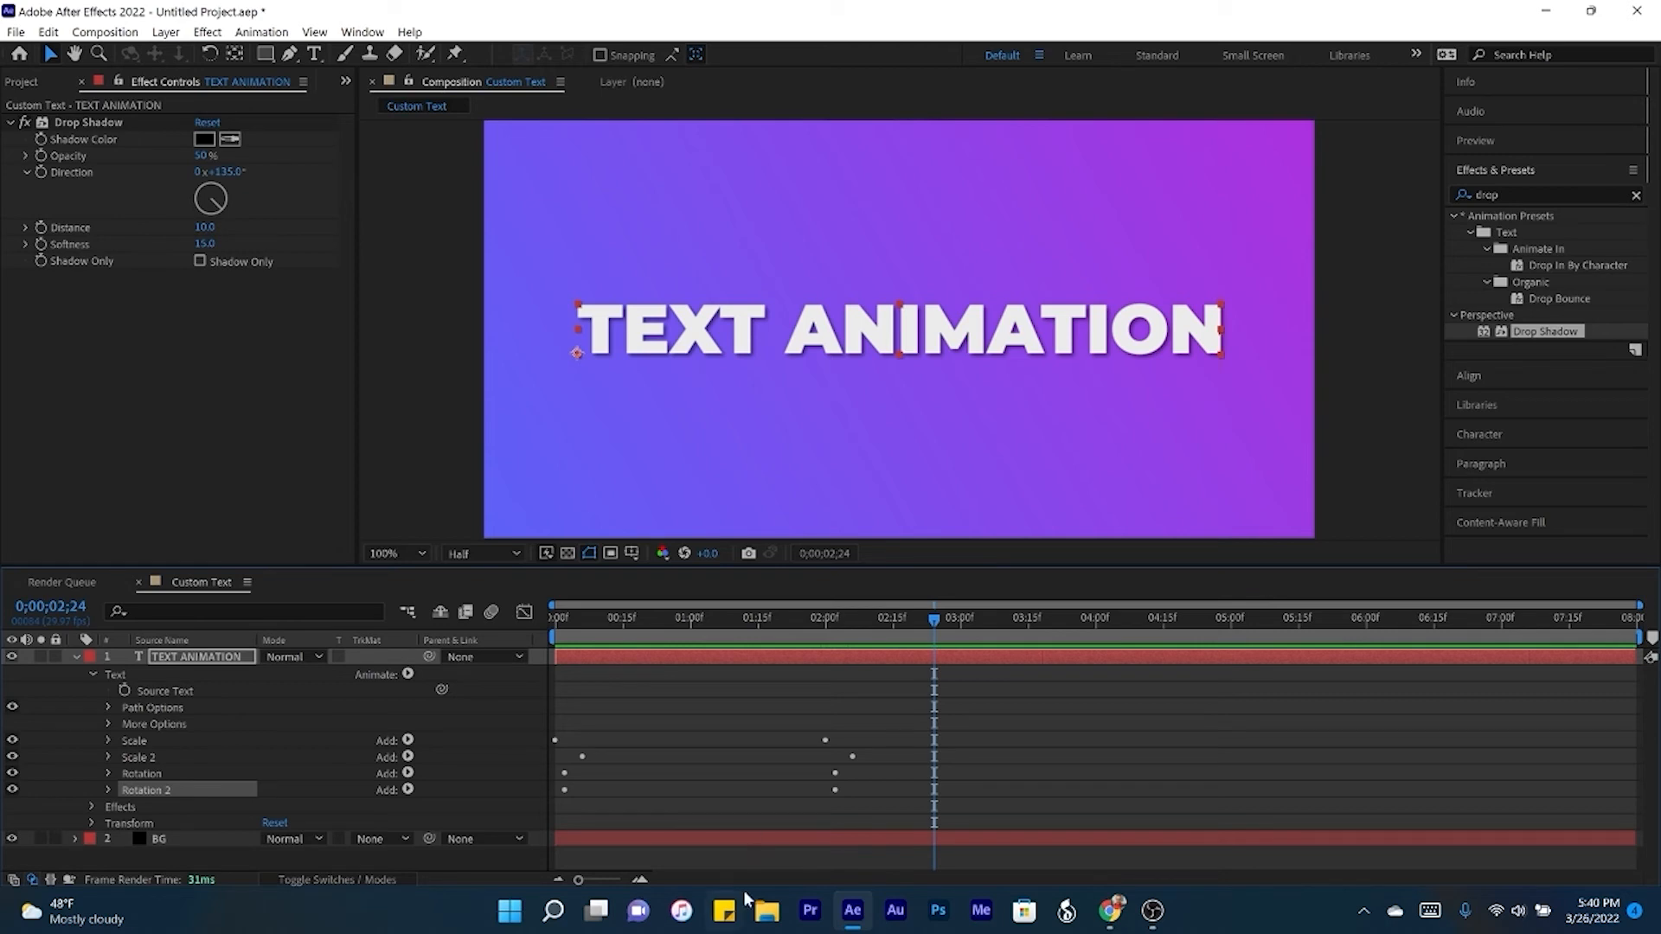
left_click(13, 773)
left_click(108, 790)
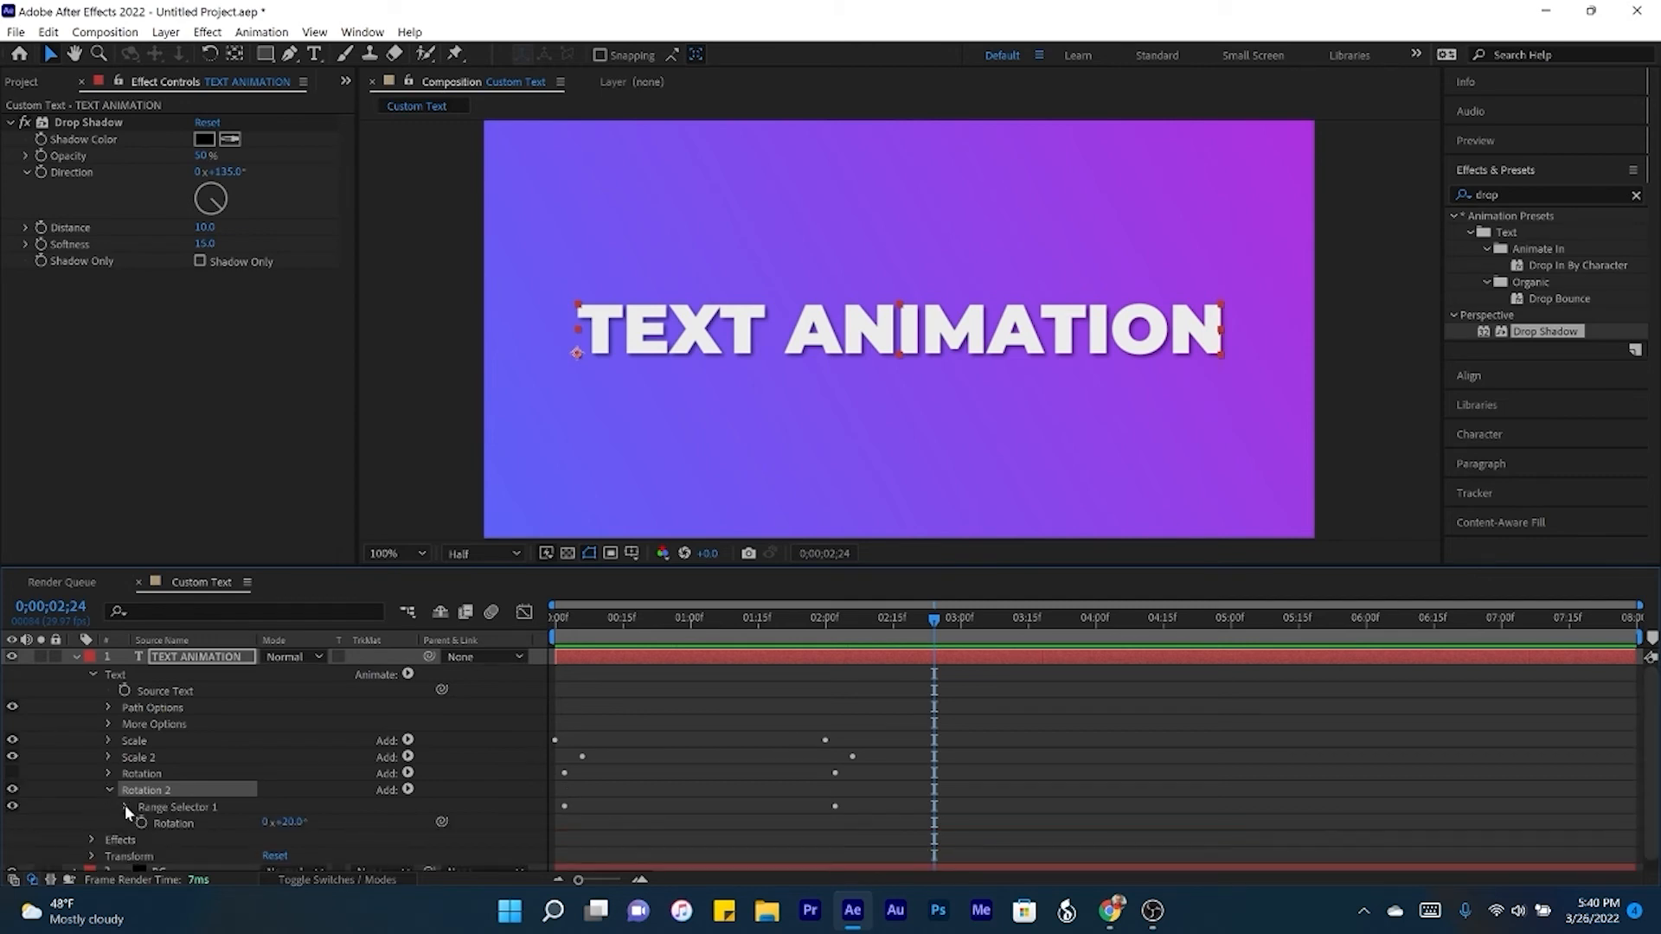
left_click(126, 807)
scroll(120, 801, "down", 1)
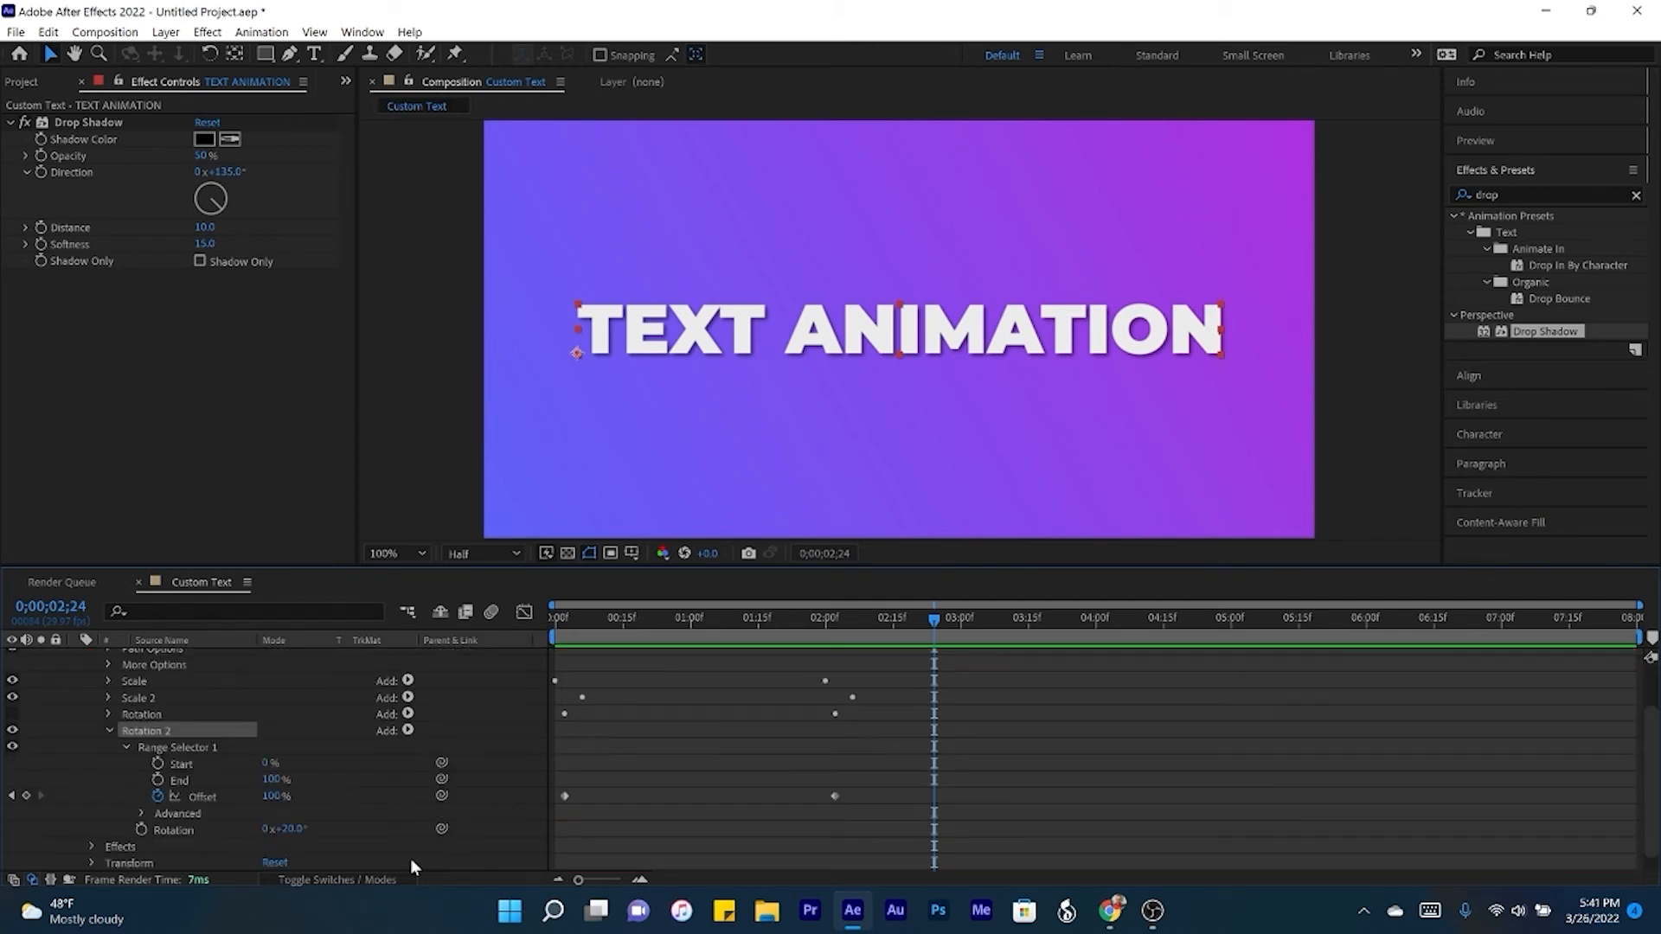
- In the Rotation 2 animator, remove the Offset keyframes and set Offset to 0% and Rotation to -15°
left_click(154, 794)
left_click(272, 796)
type("0")
key("Return")
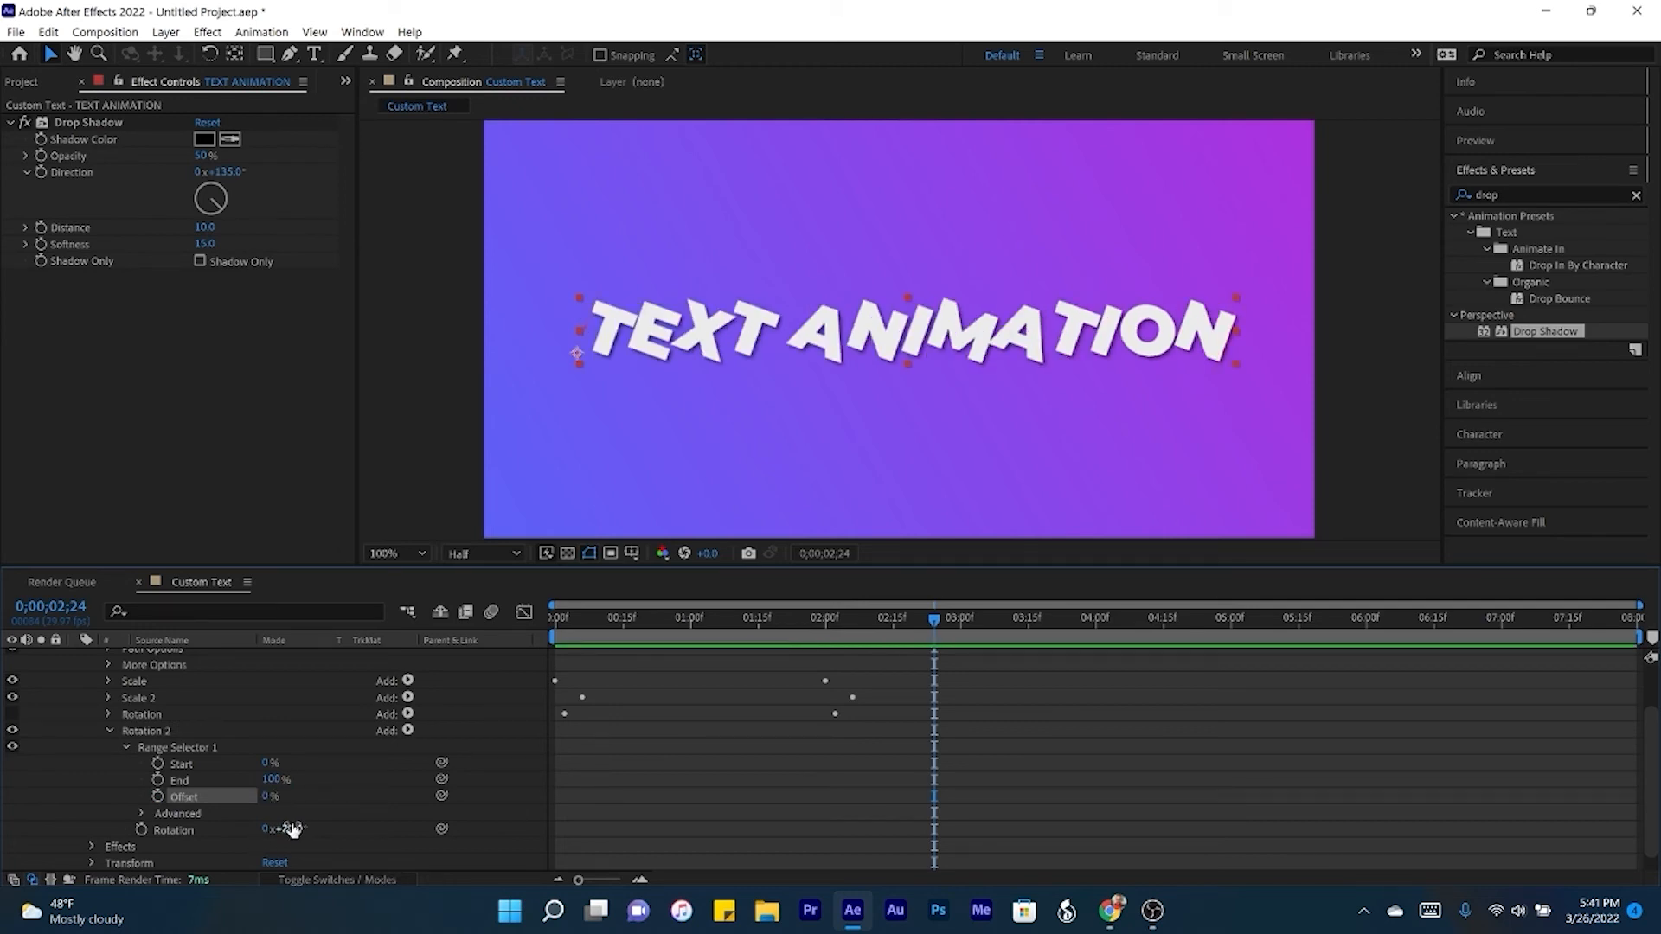
left_click_drag(292, 828, 256, 825)
- Keyframe the Rotation 2 animator's Offset at 0% at the start and 100% at 2 seconds
left_click_drag(581, 615, 515, 616)
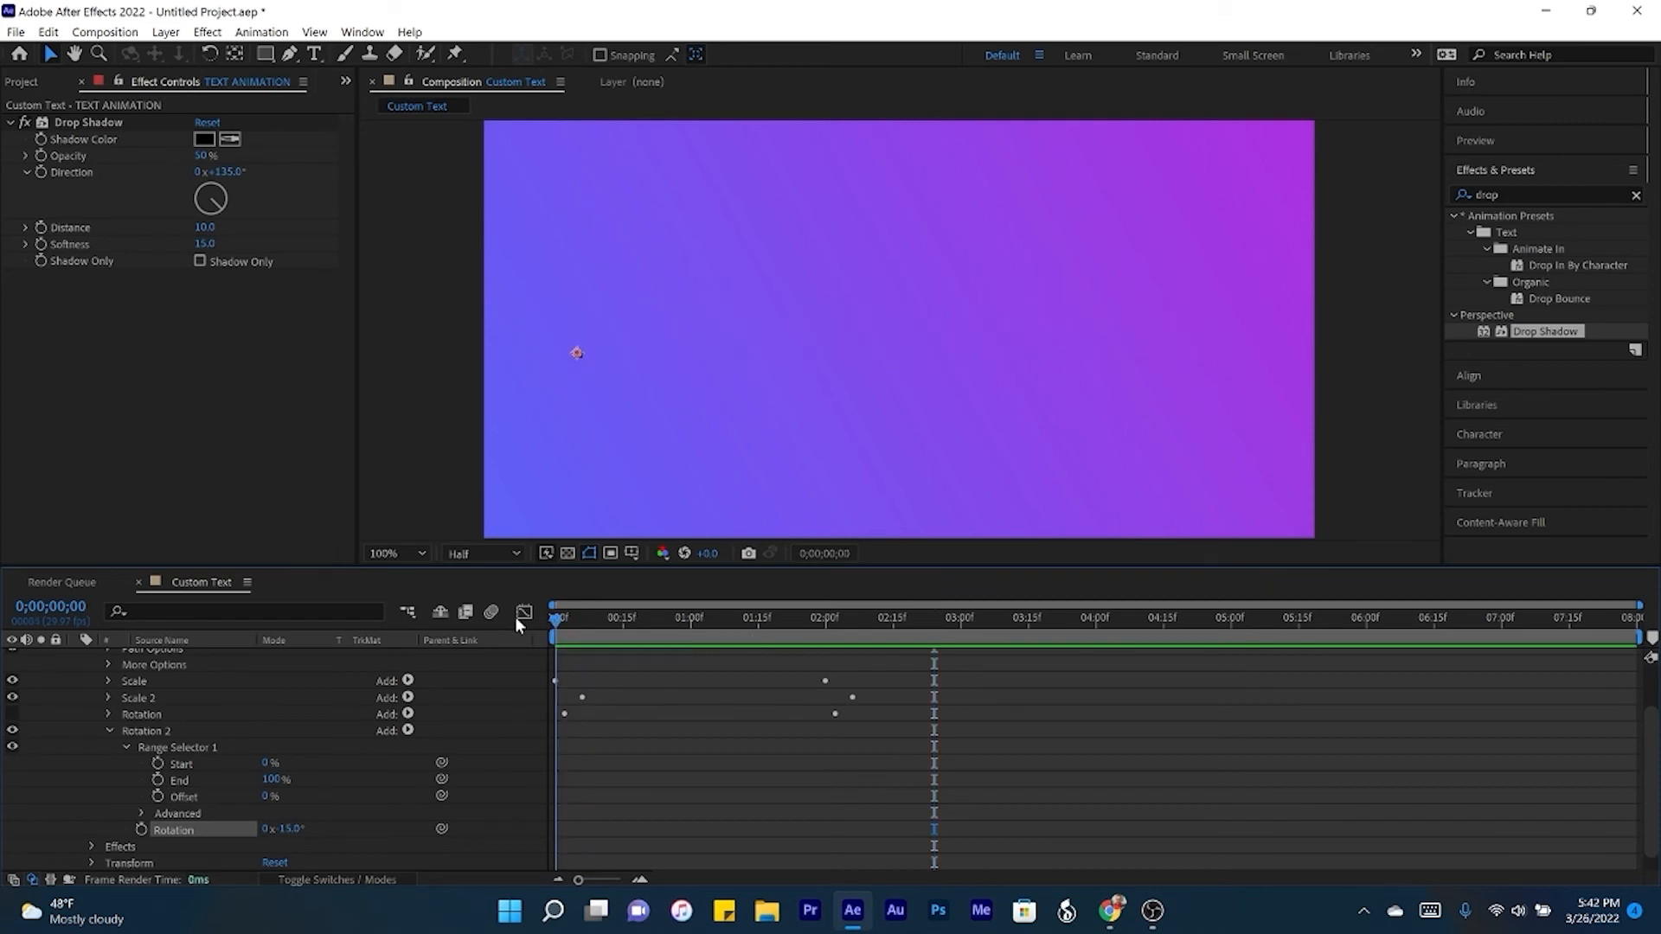
left_click(157, 796)
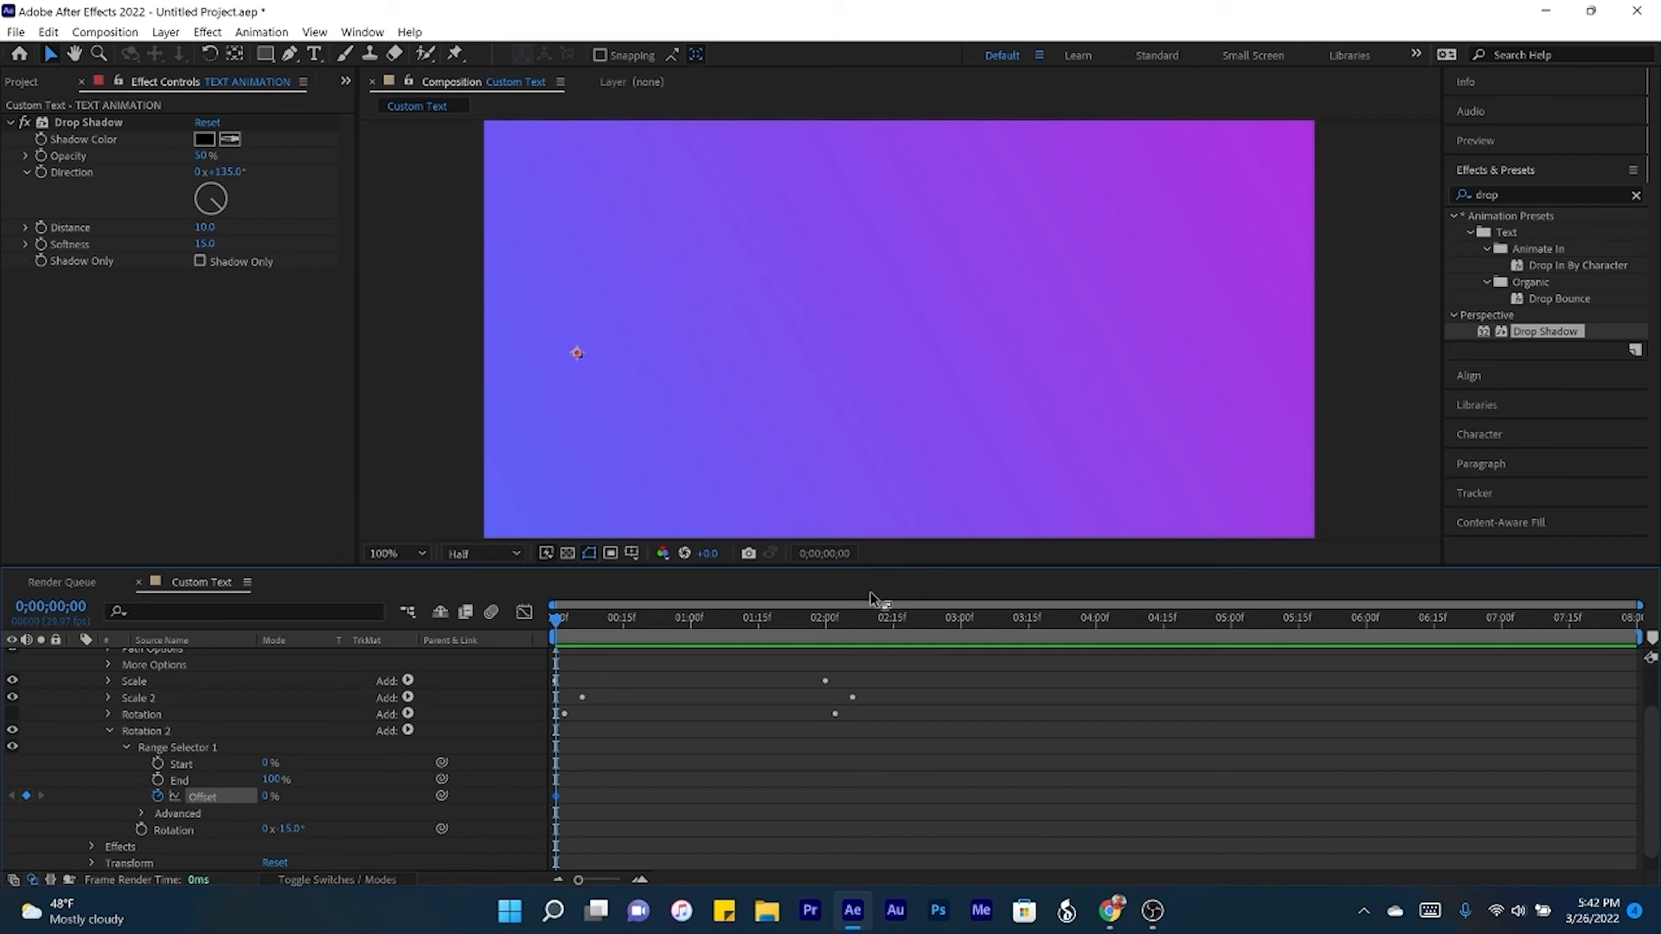
left_click(826, 624)
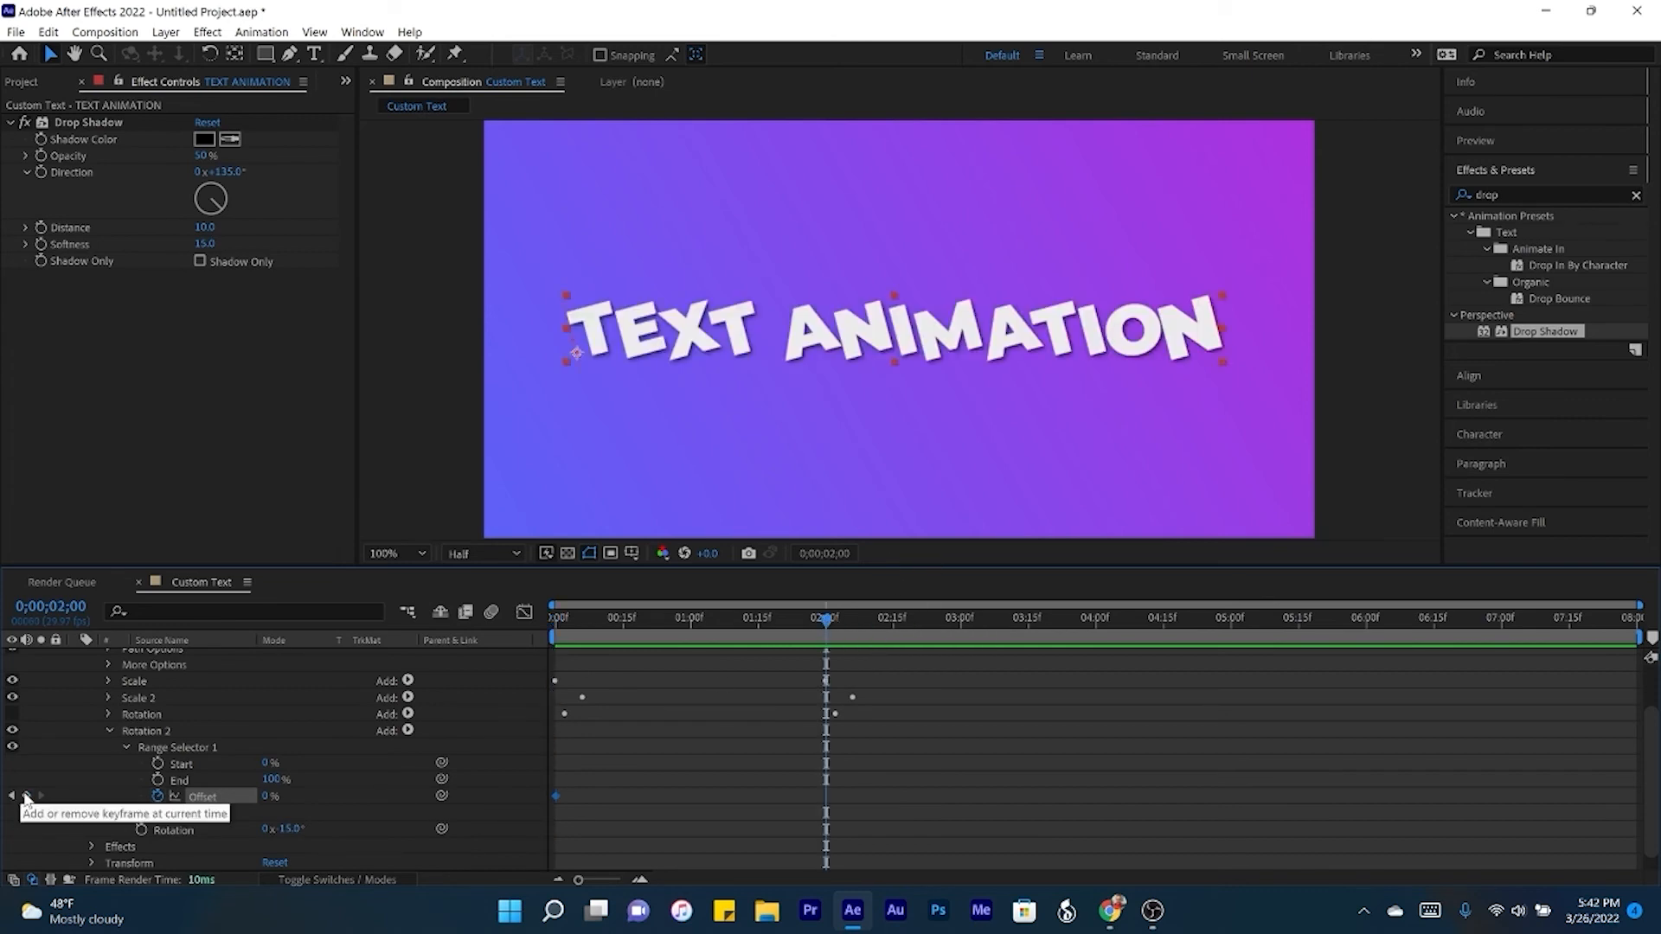
left_click(27, 796)
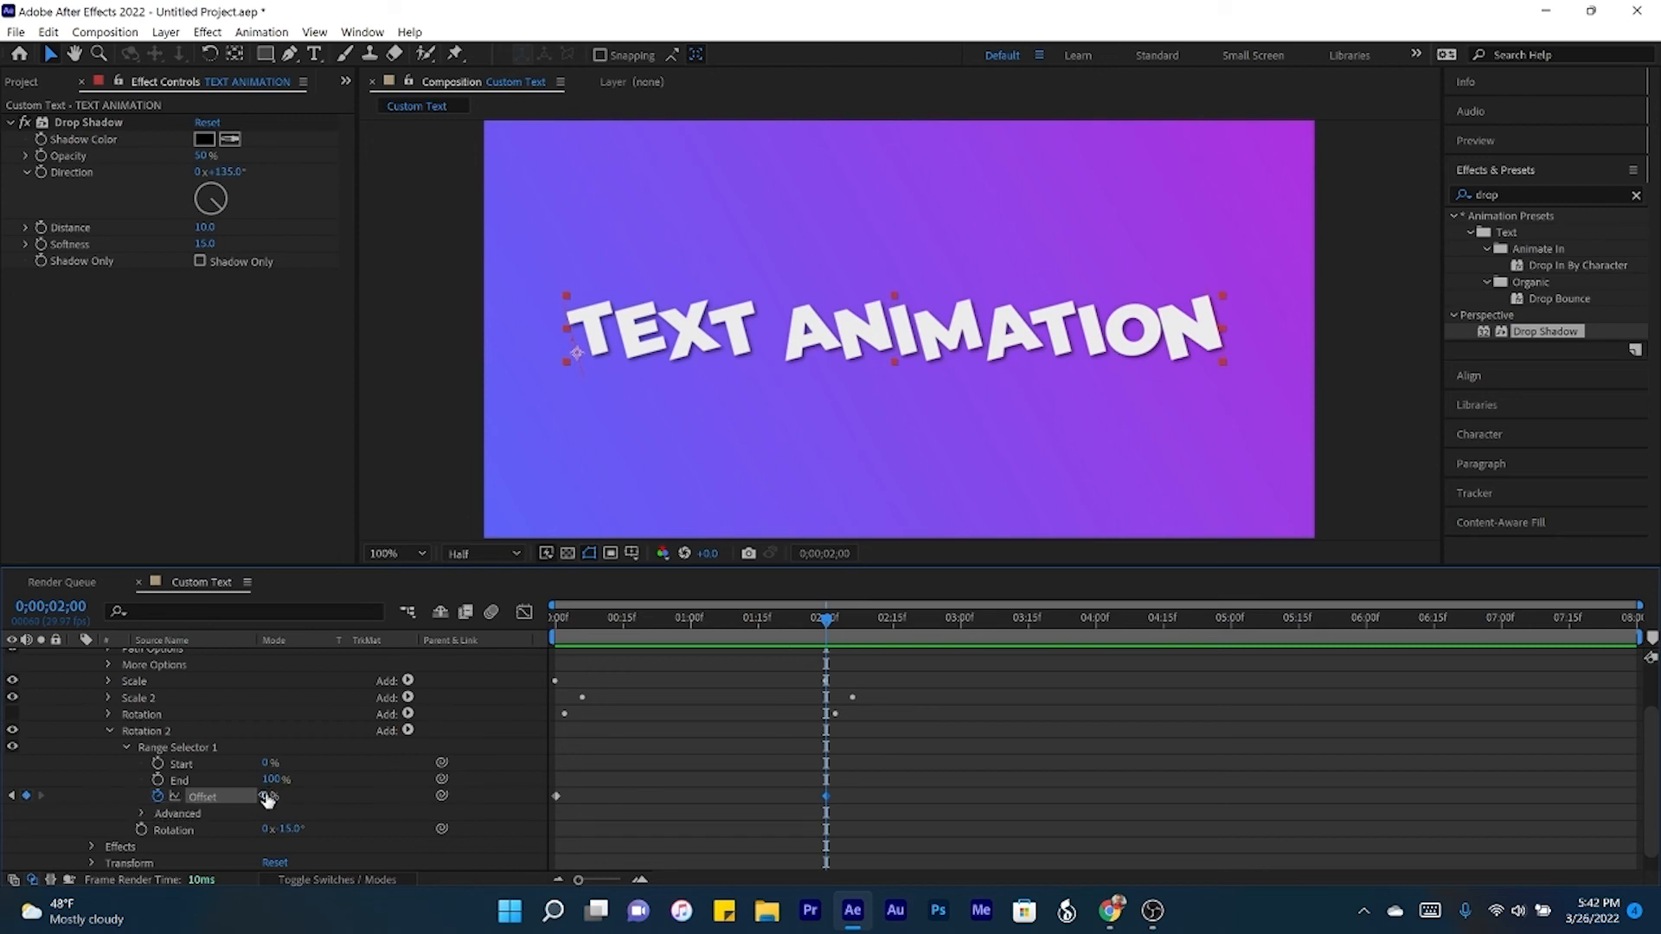
type("100")
key("Return")
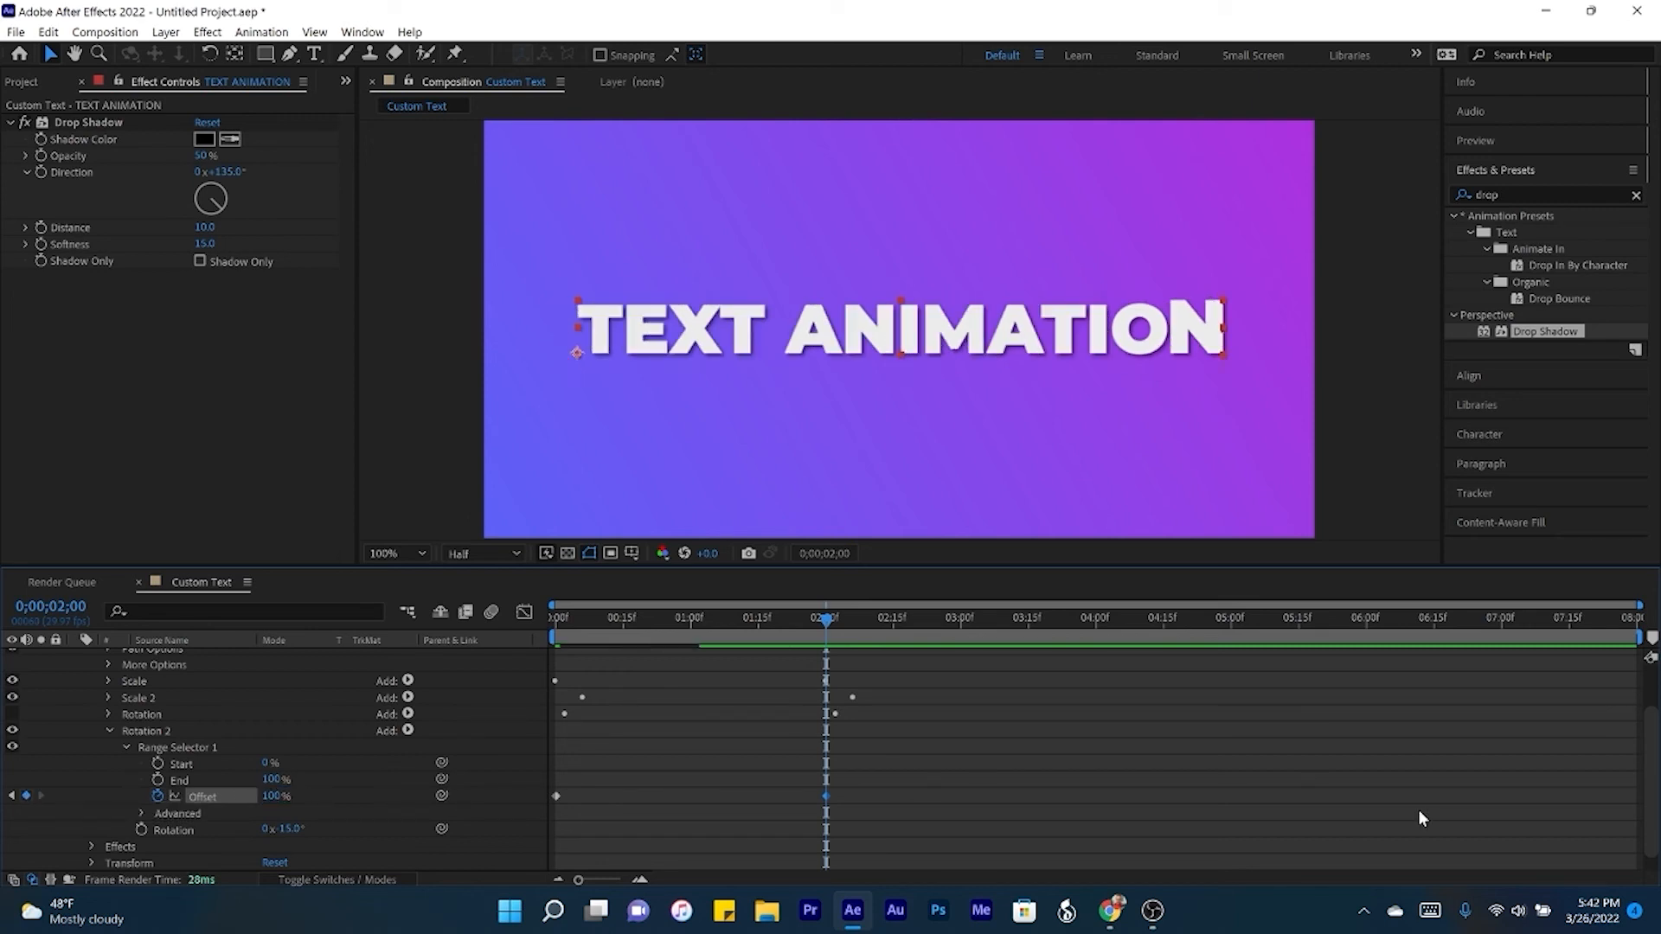
- Re-enable the original Rotation animator, shift both Rotation 2 Offset keyframes so the first sits at frame 10, and preview the result
left_click(12, 716)
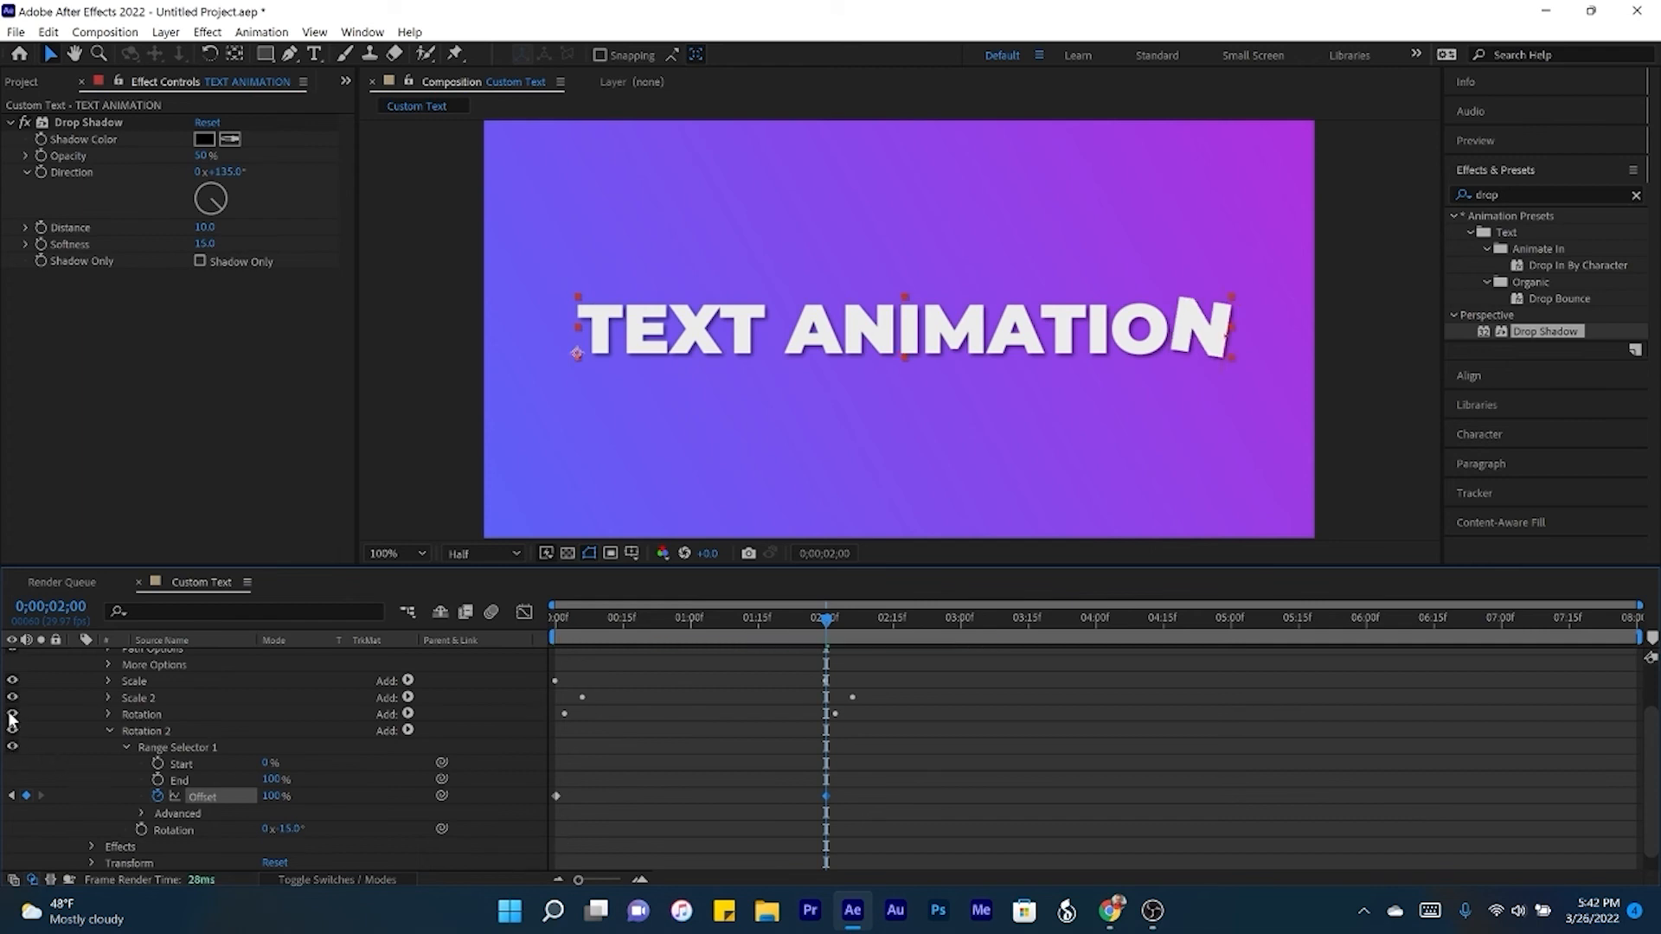
left_click_drag(874, 776, 536, 828)
left_click(581, 617)
left_click_drag(582, 615, 600, 615)
left_click_drag(558, 794, 603, 794)
left_click(1098, 823)
key("Home")
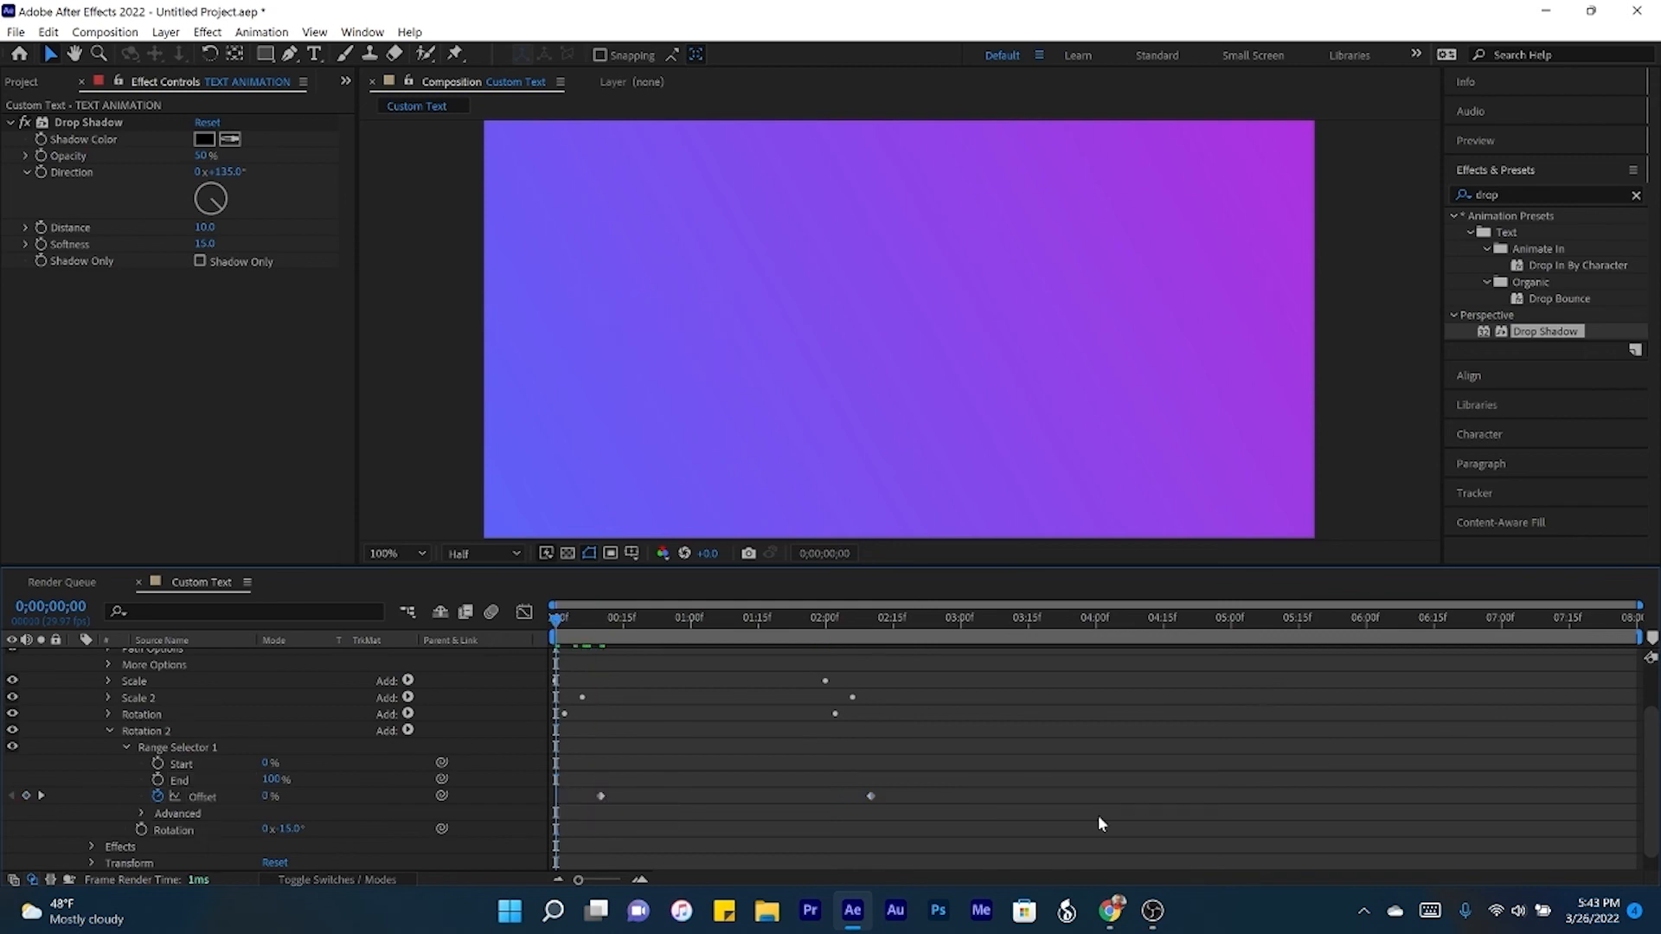
key("space")
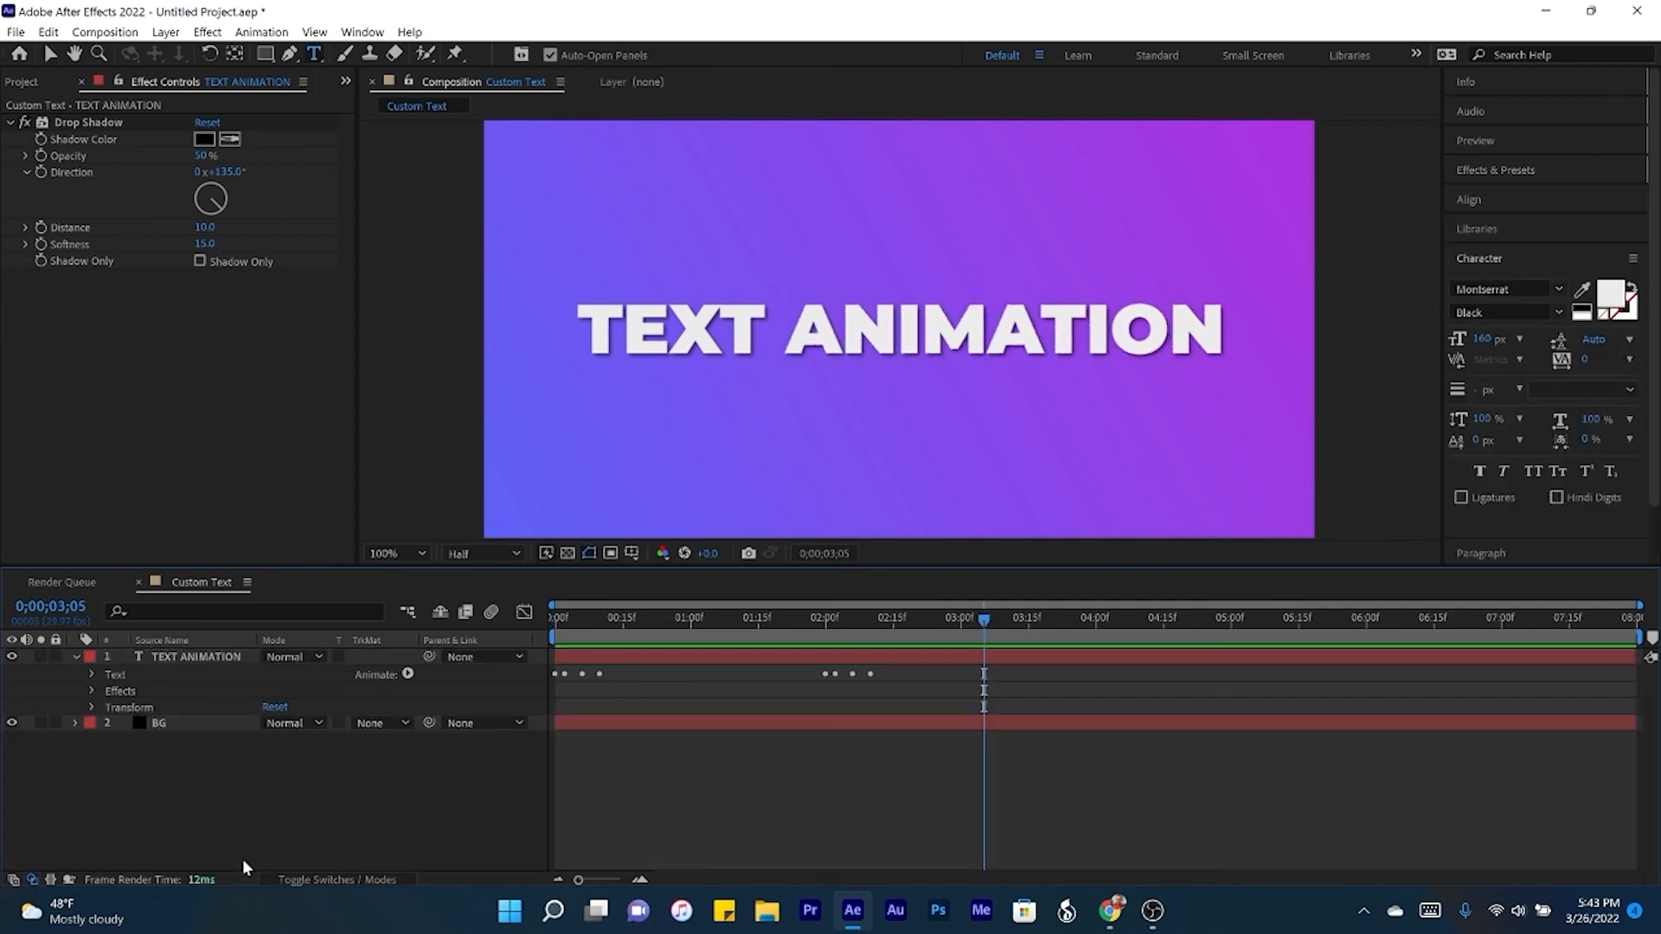
- Replace the layer's text with "CUSTOM TEXT" and centre it horizontally in the composition
double_click(197, 656)
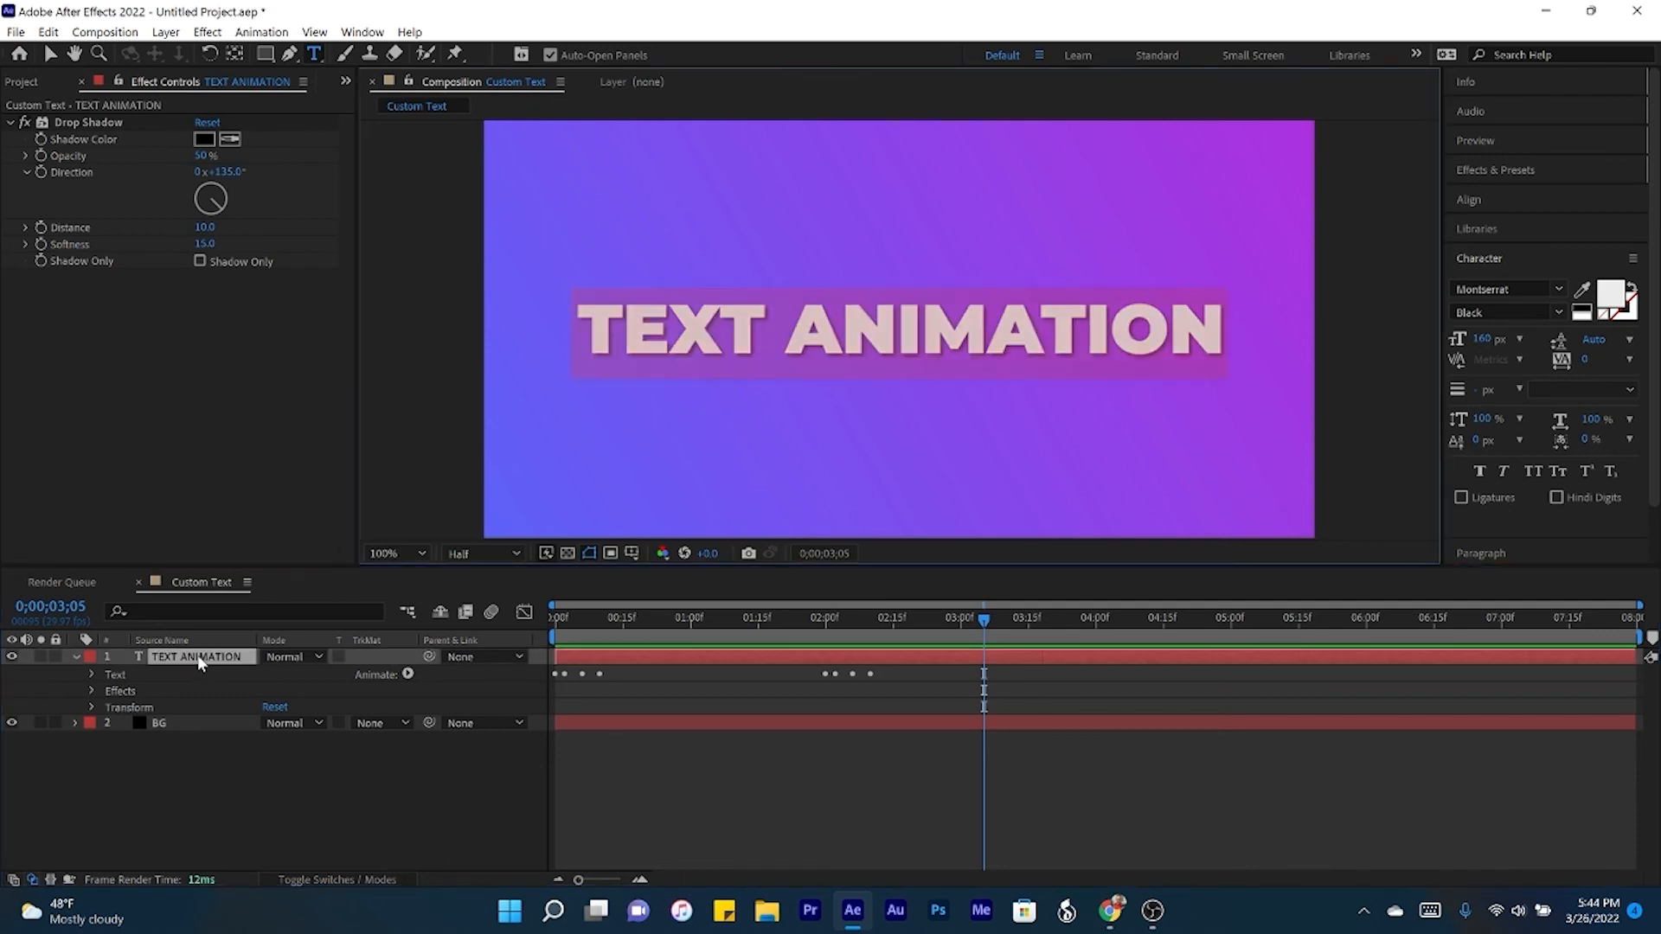
type("CUS")
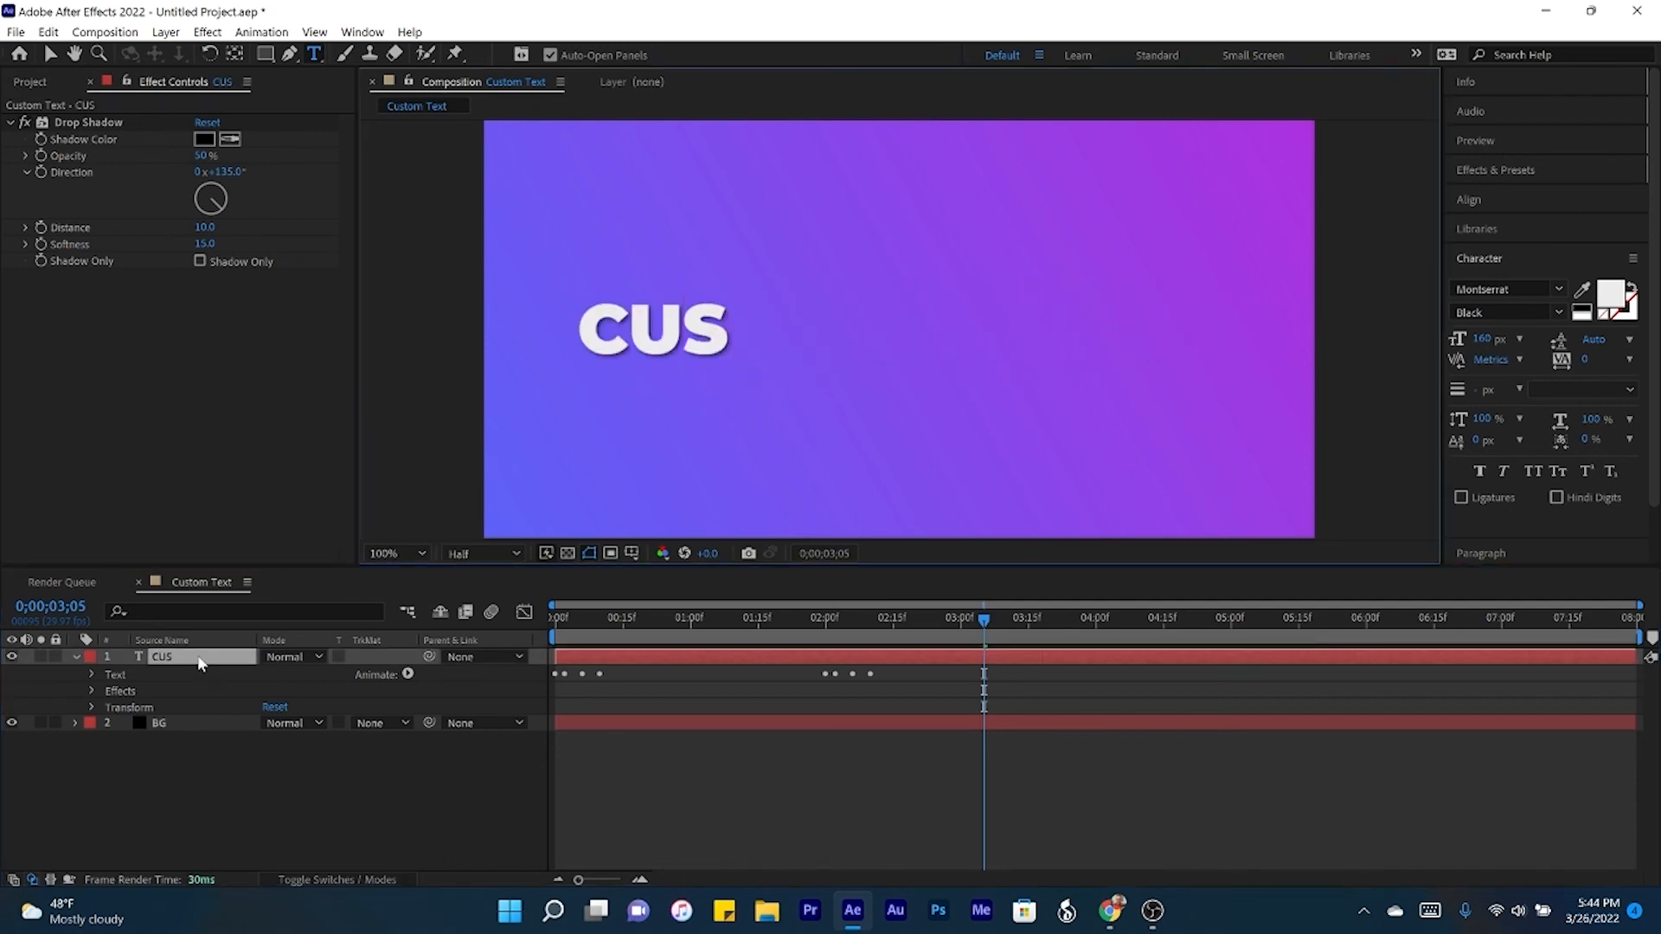
type("TOM TEXT")
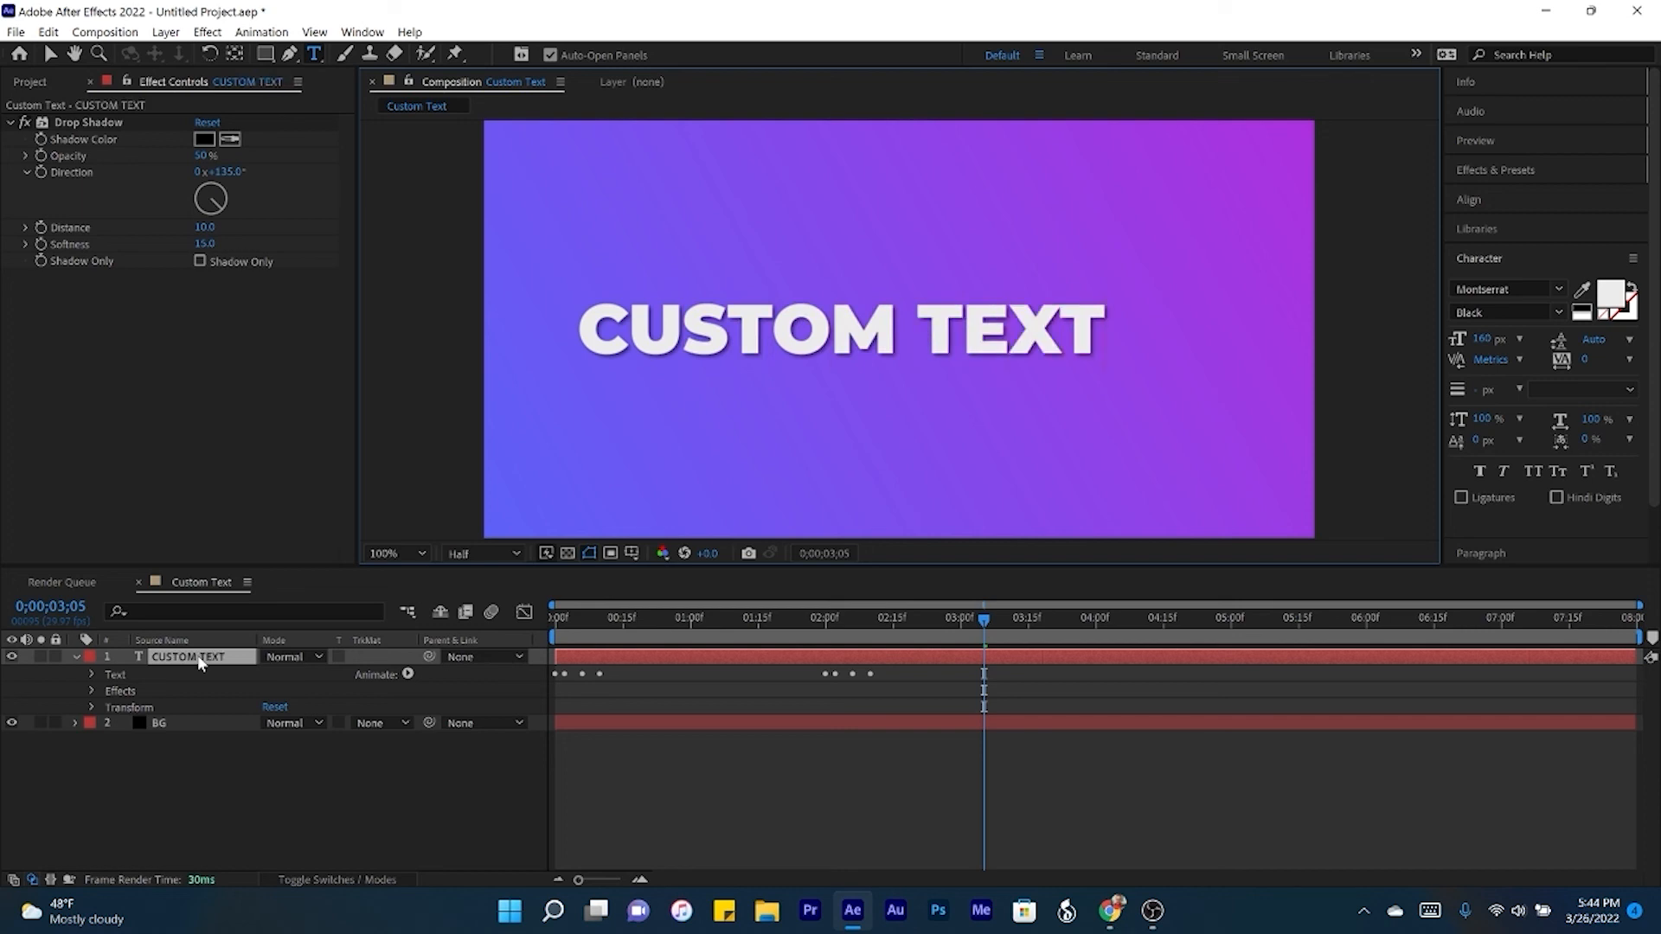
left_click(1471, 199)
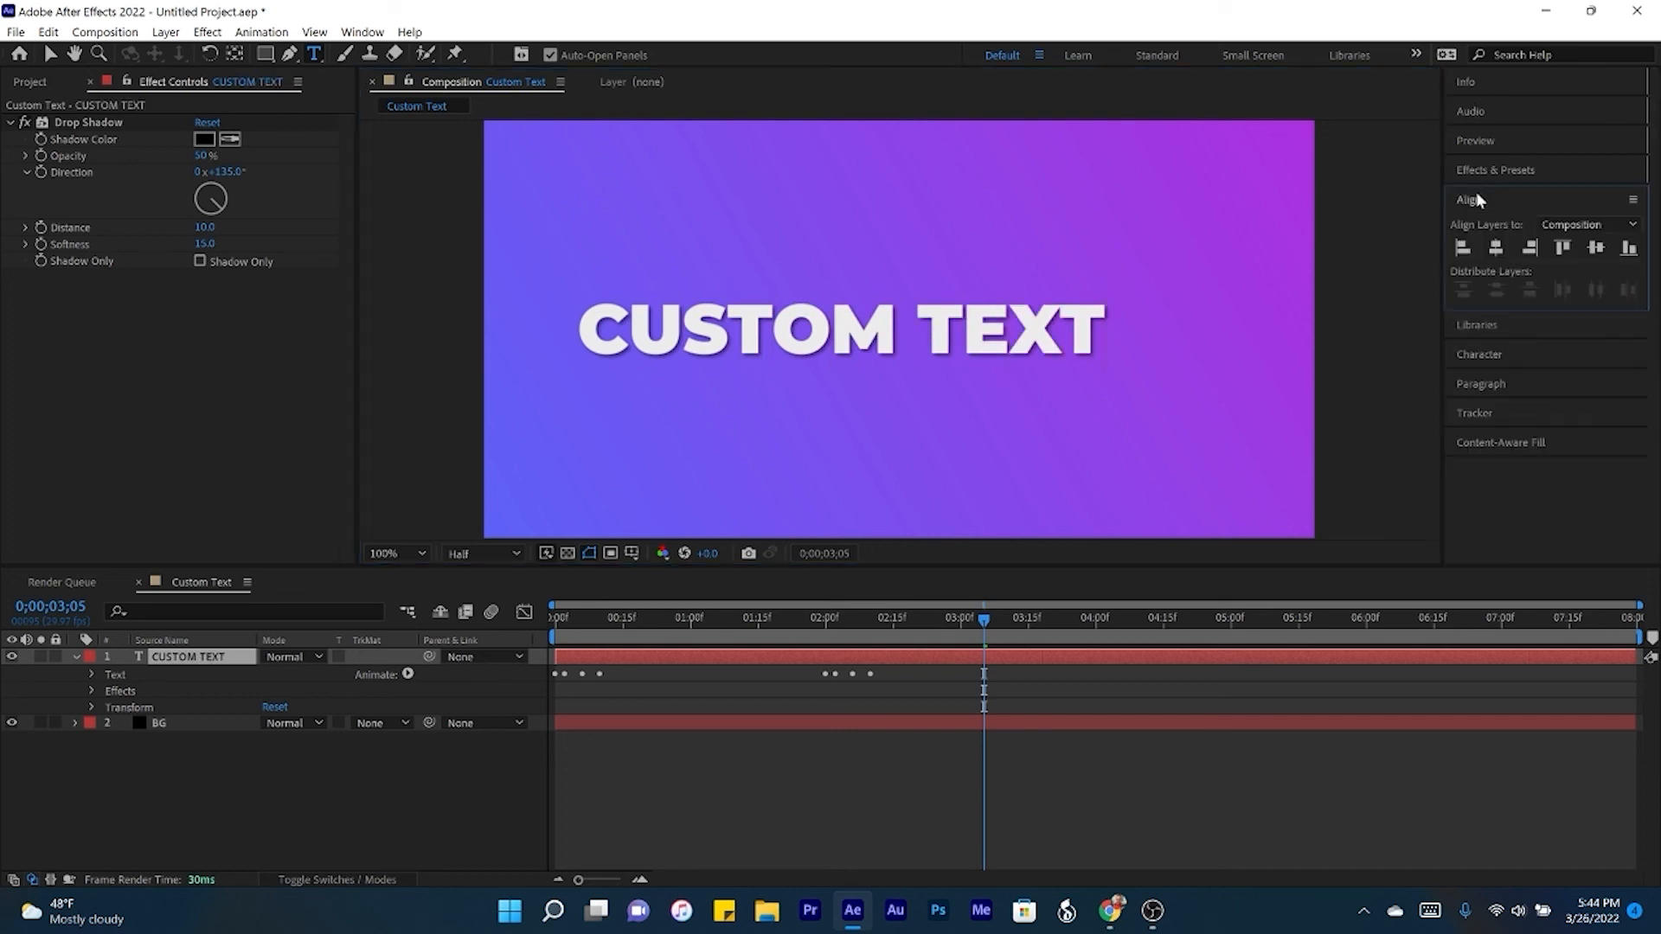
left_click(1497, 250)
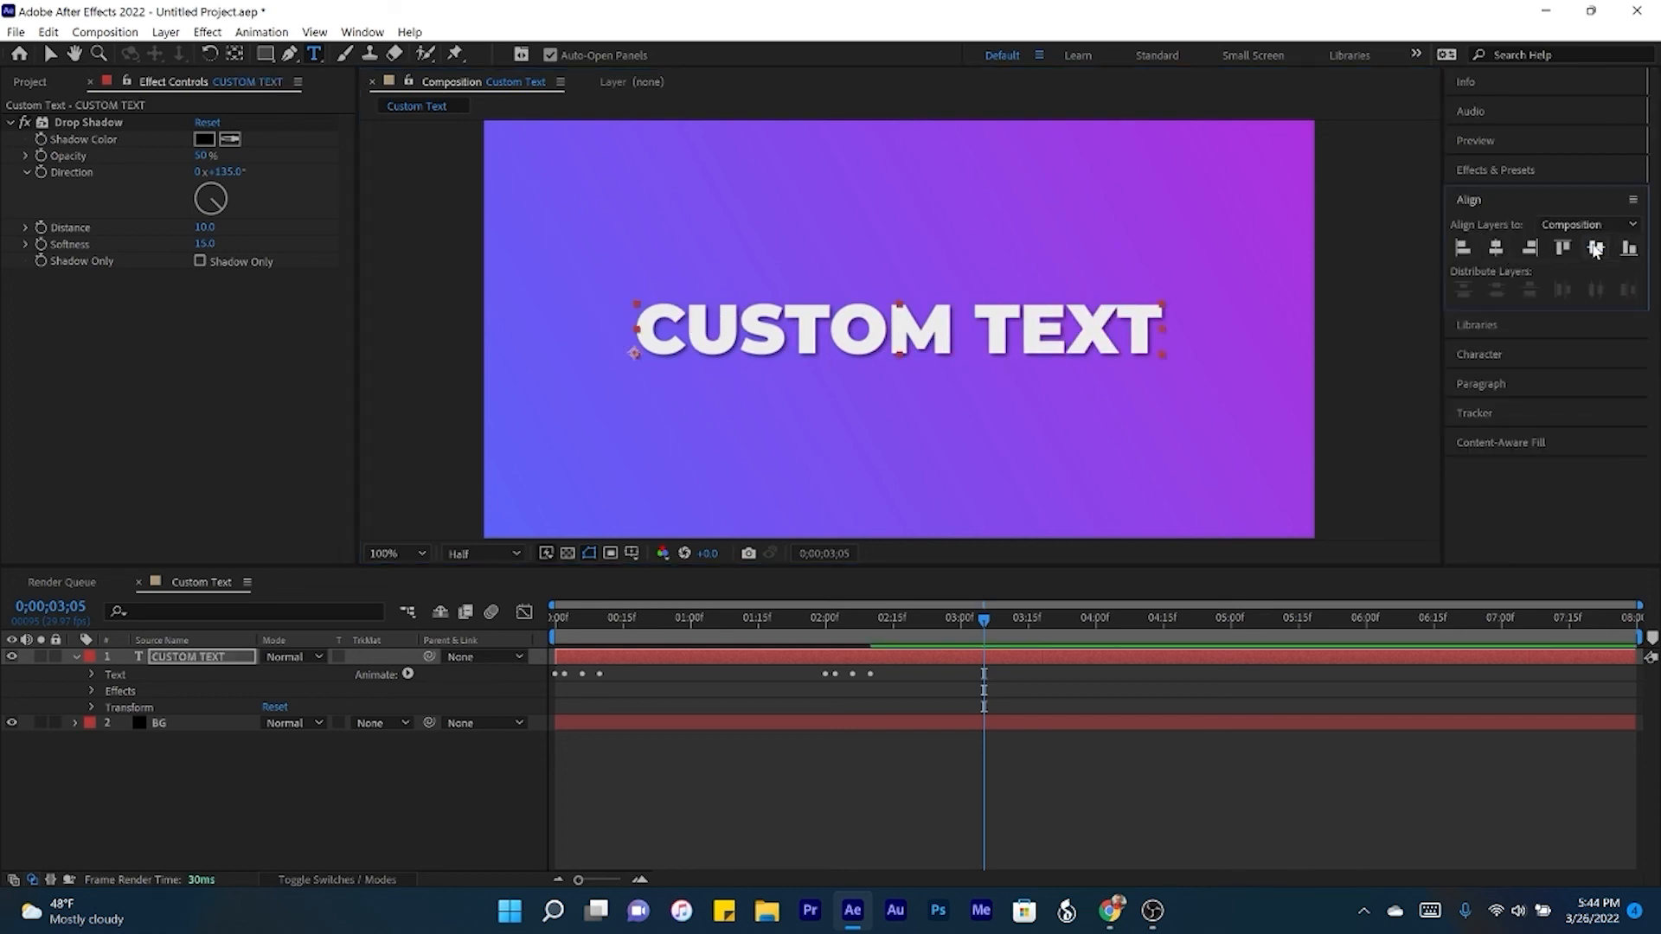
- Play the composition from the start to preview the animation on the new text
key("space")
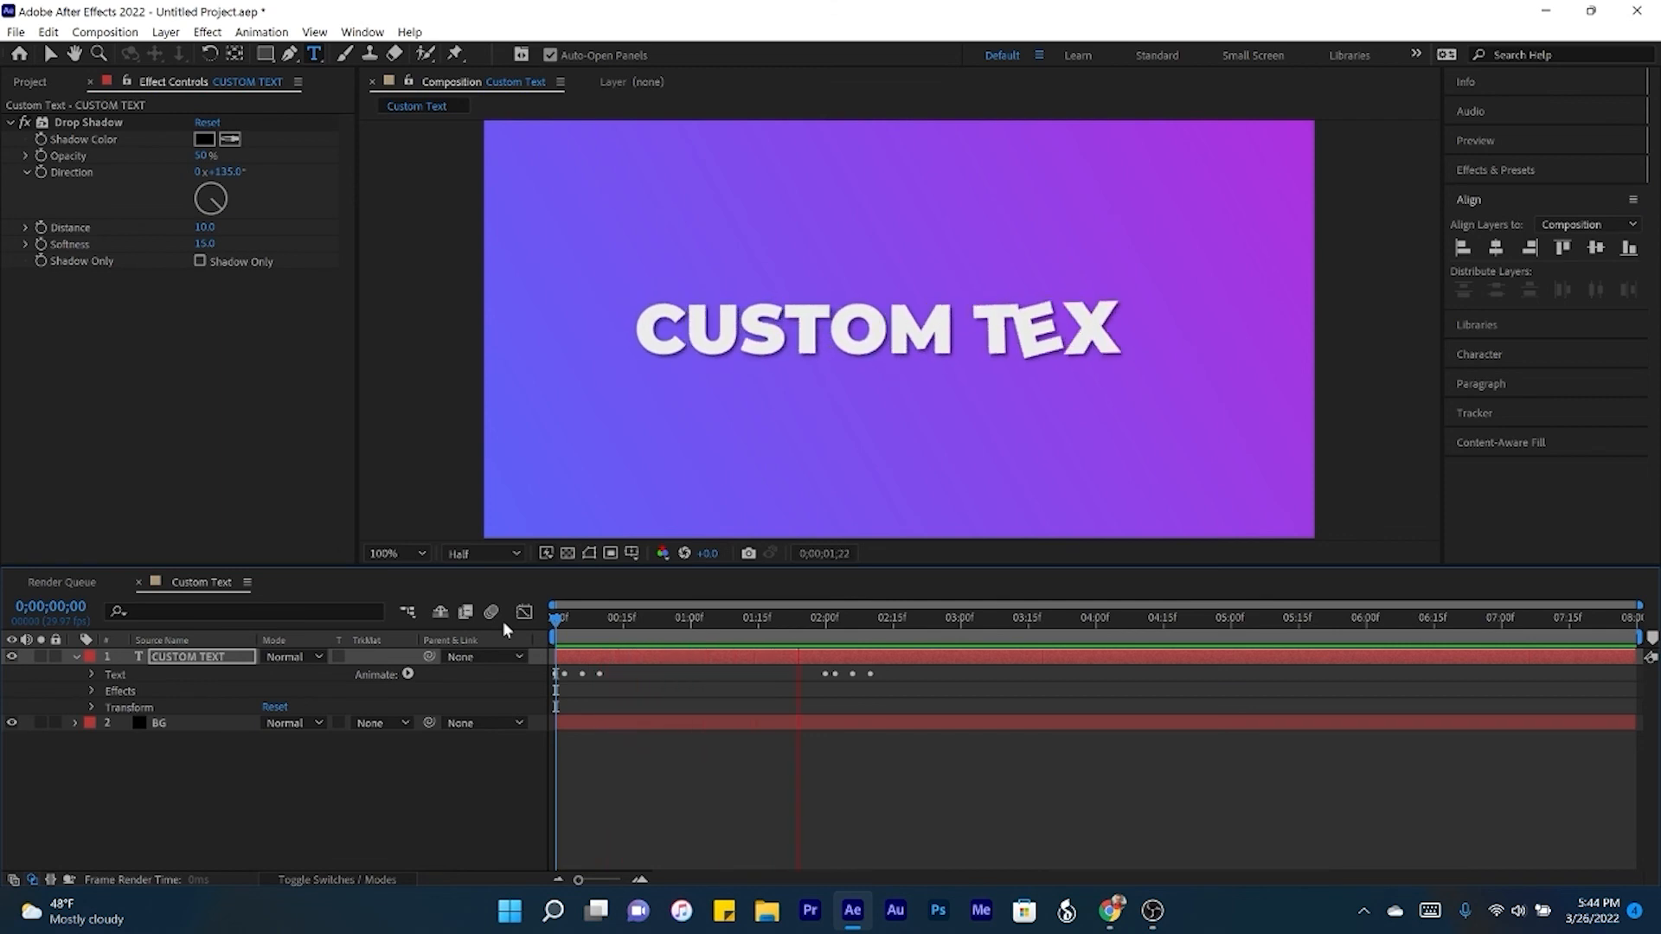
key("space")
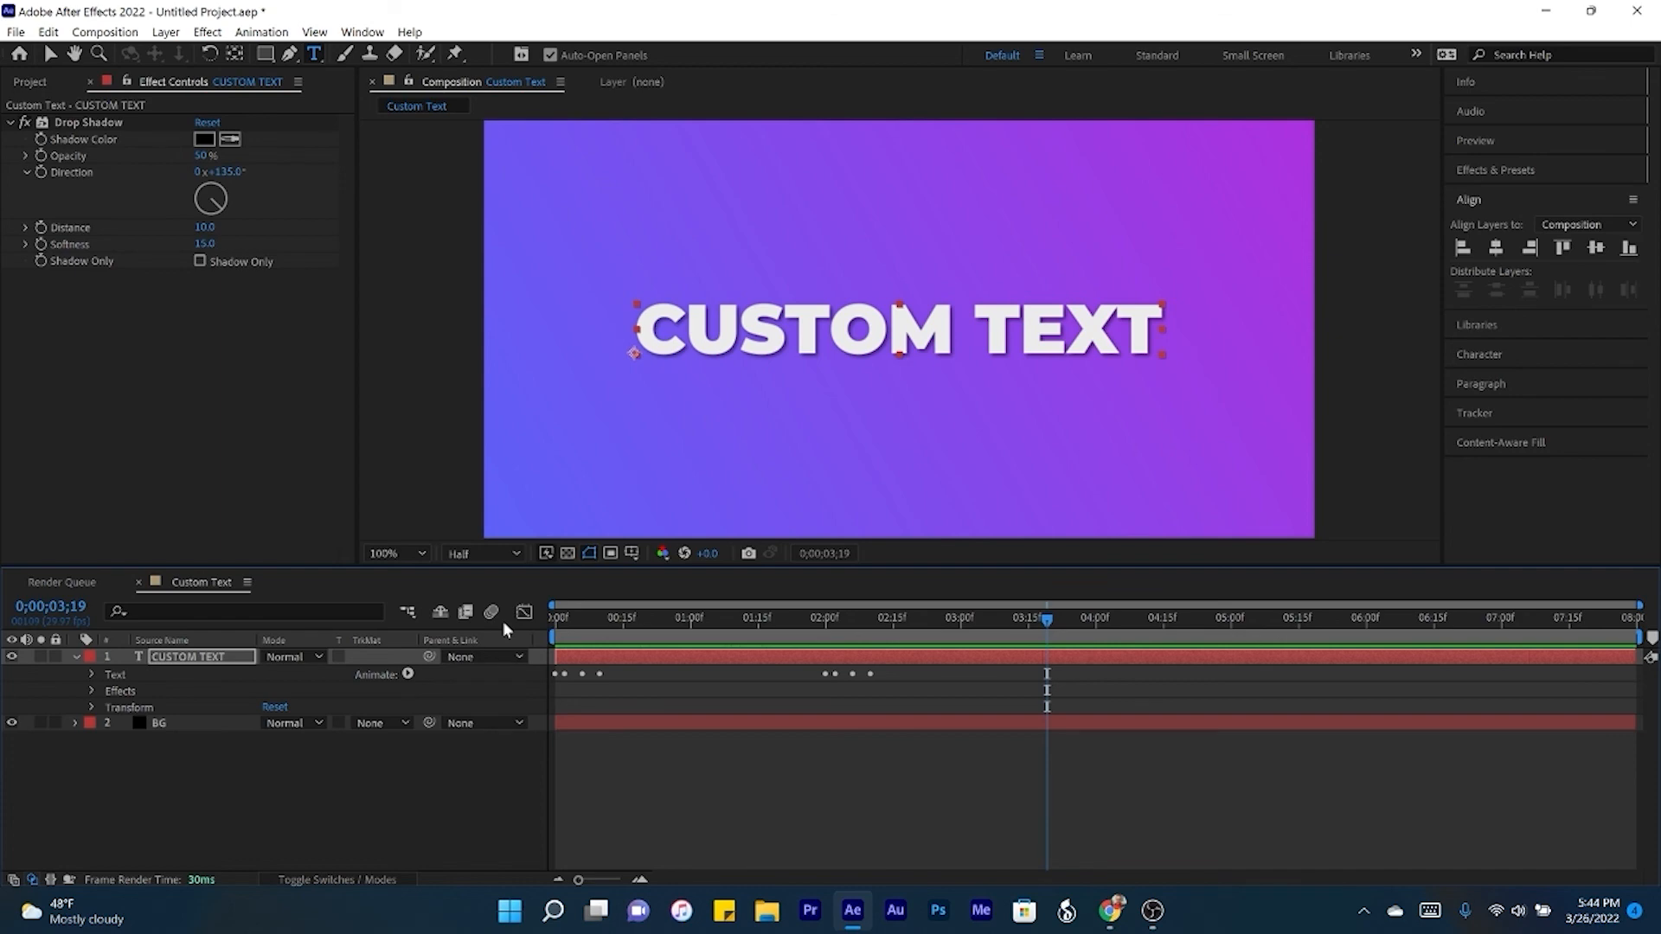